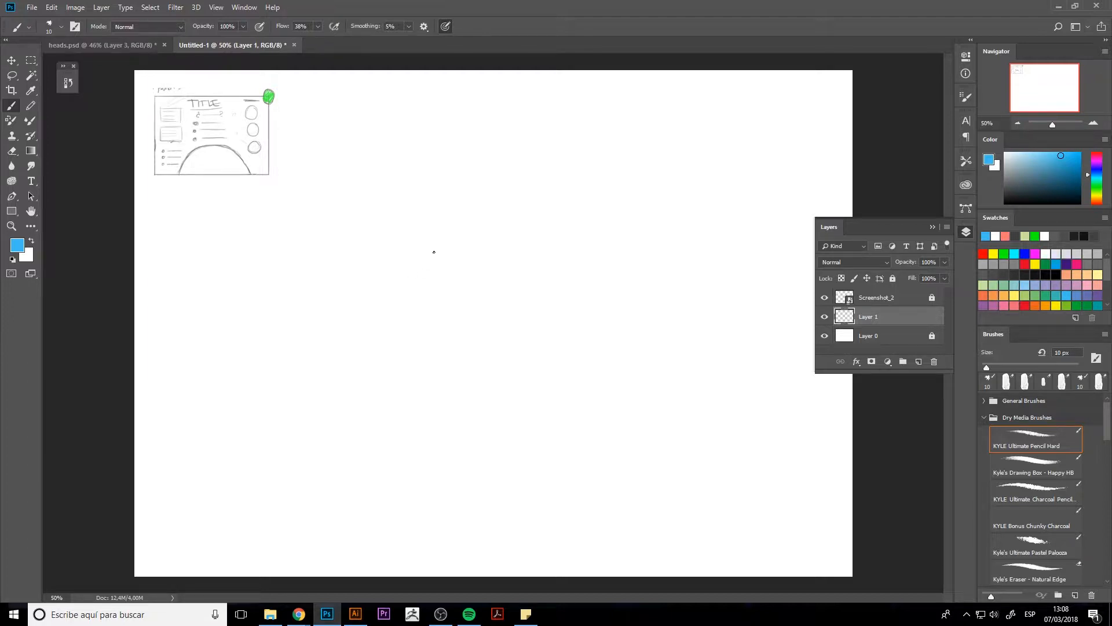
left_click_drag(444, 226, 417, 252)
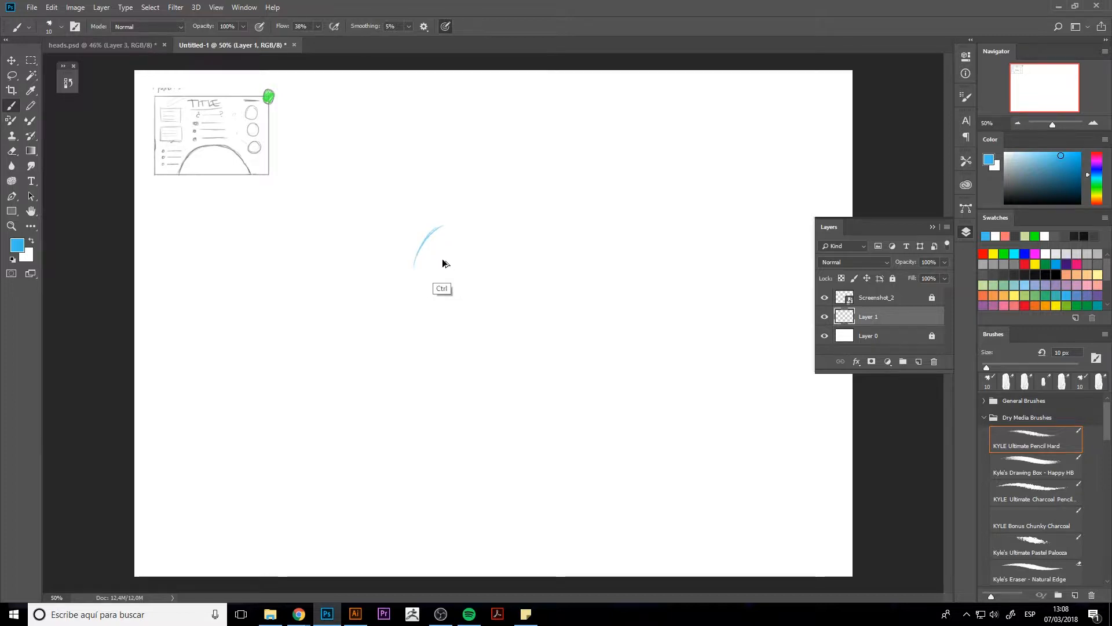
left_click(918, 362)
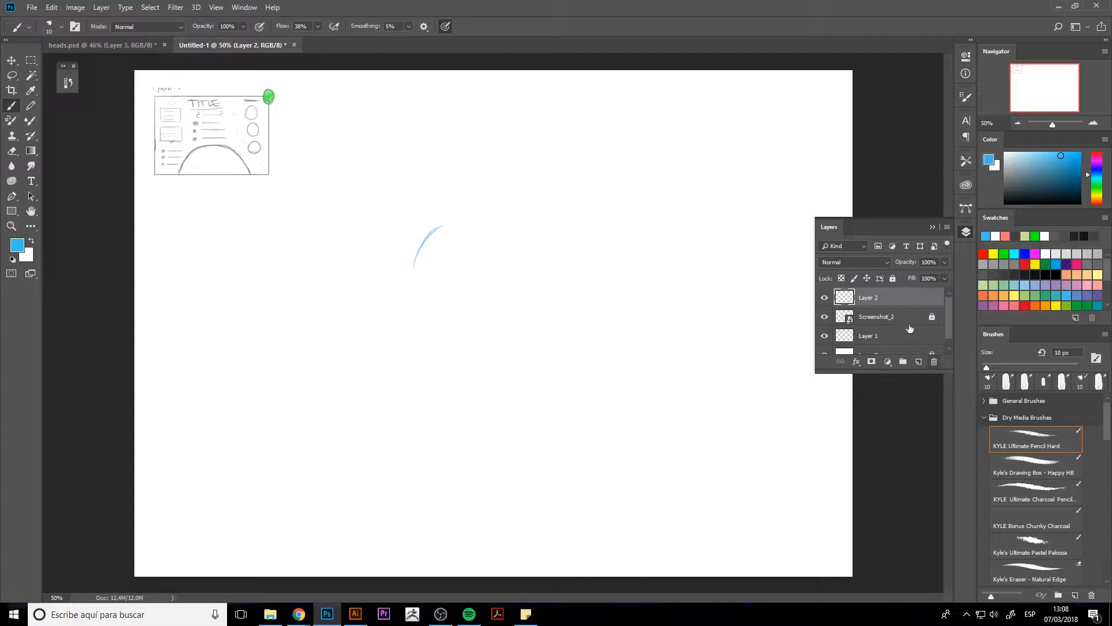
left_click(824, 297)
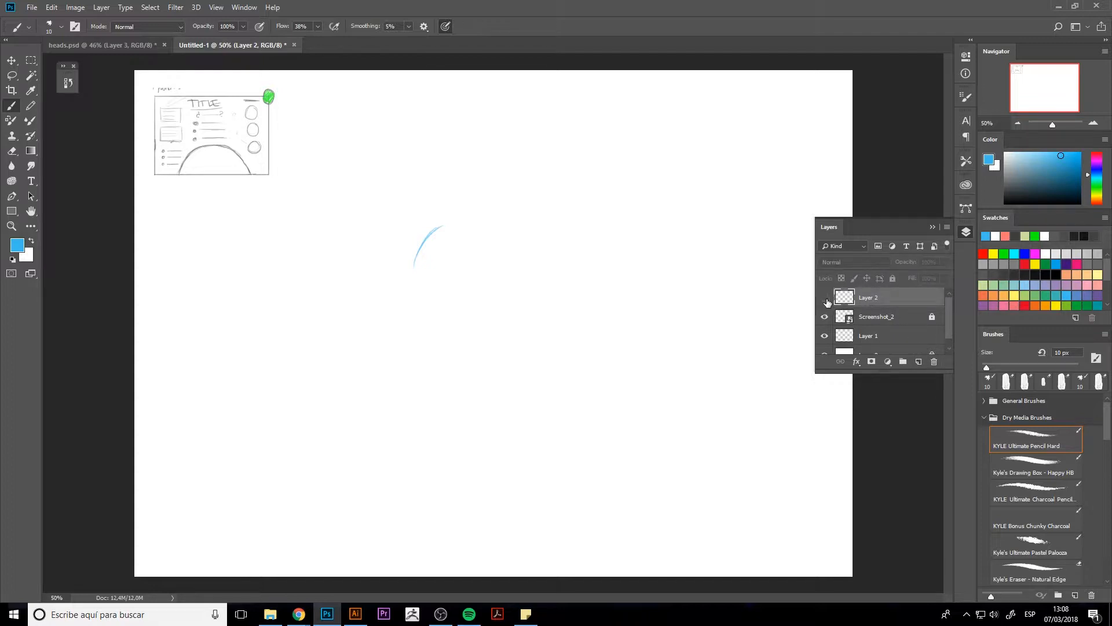
left_click(935, 363)
left_click(872, 317)
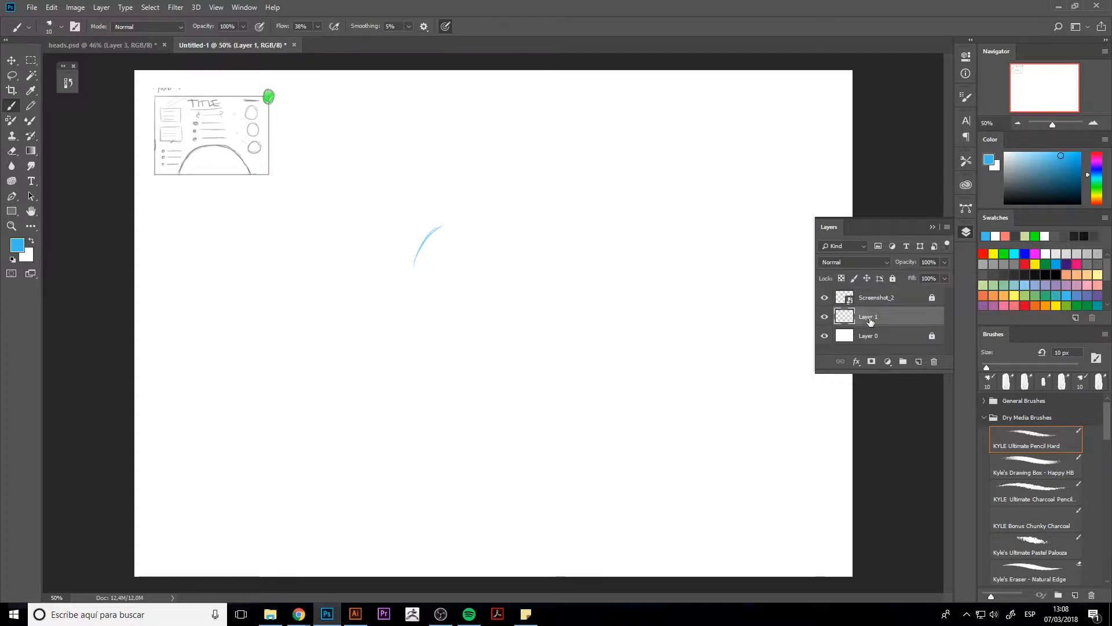
key("e")
left_click_drag(422, 231, 439, 224)
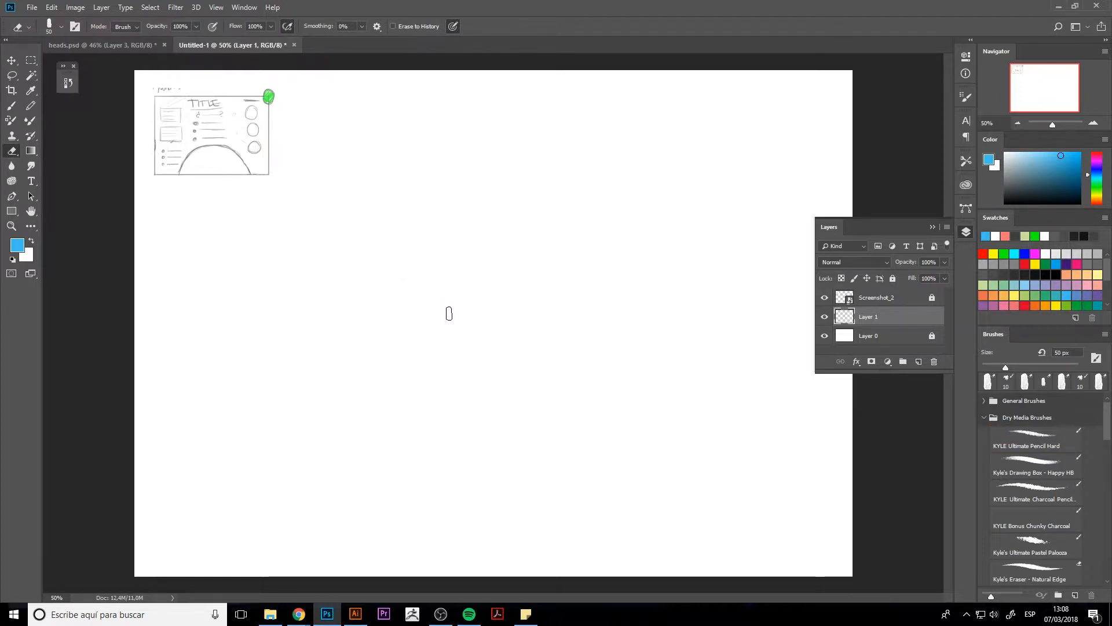
- Sketch a wide title box in dark grey pencil along the canvas's upper edge, beside the reference thumbnail, on Layer 1
key("b")
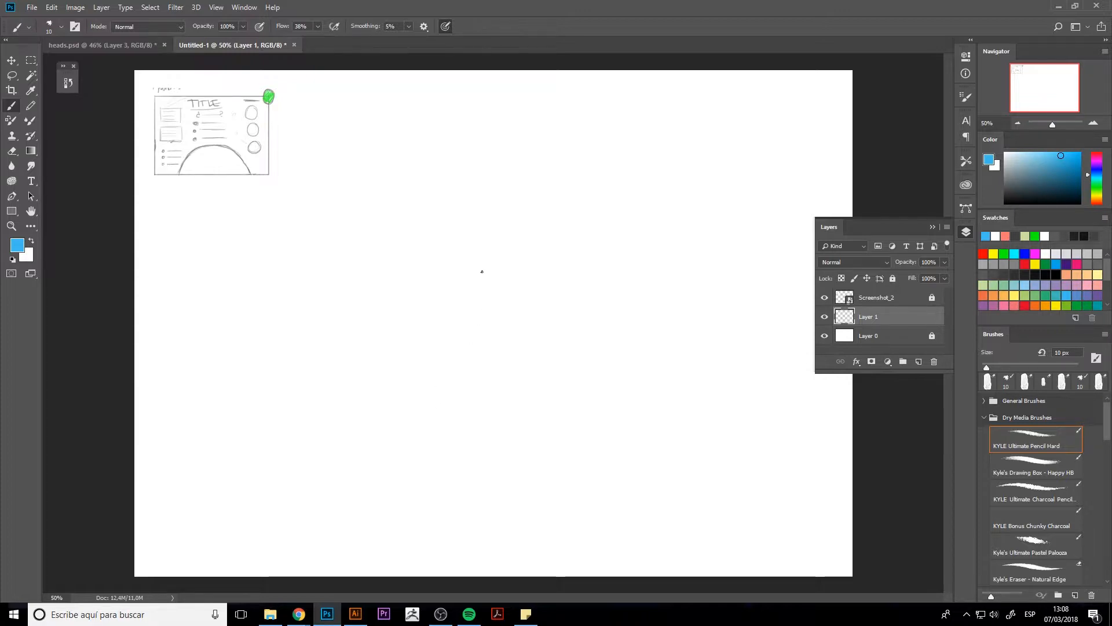
left_click(1004, 275)
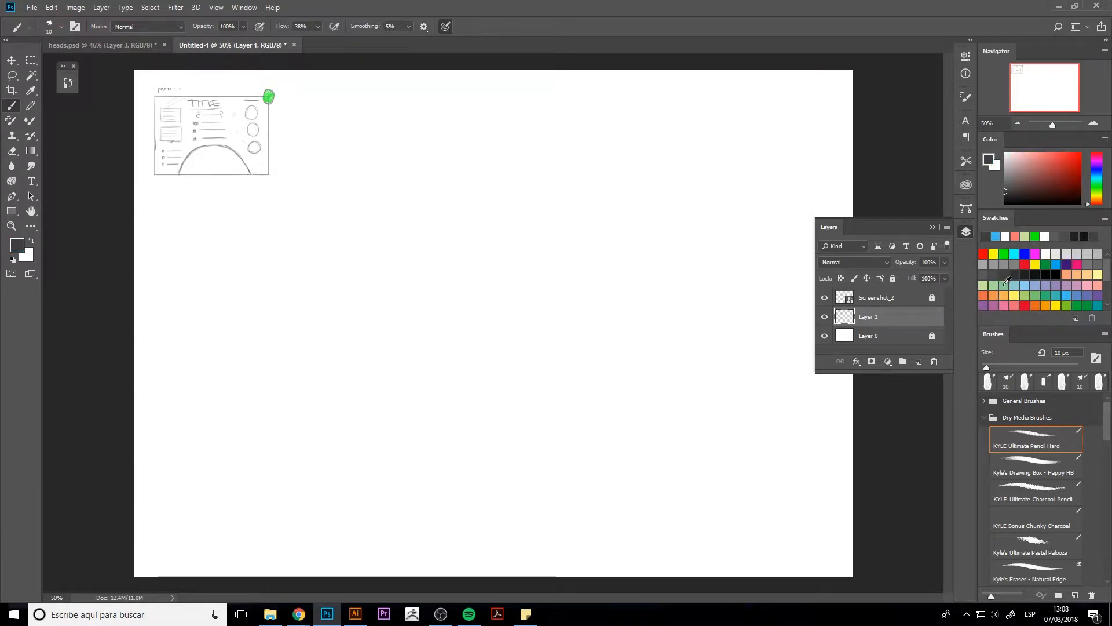
left_click(965, 232)
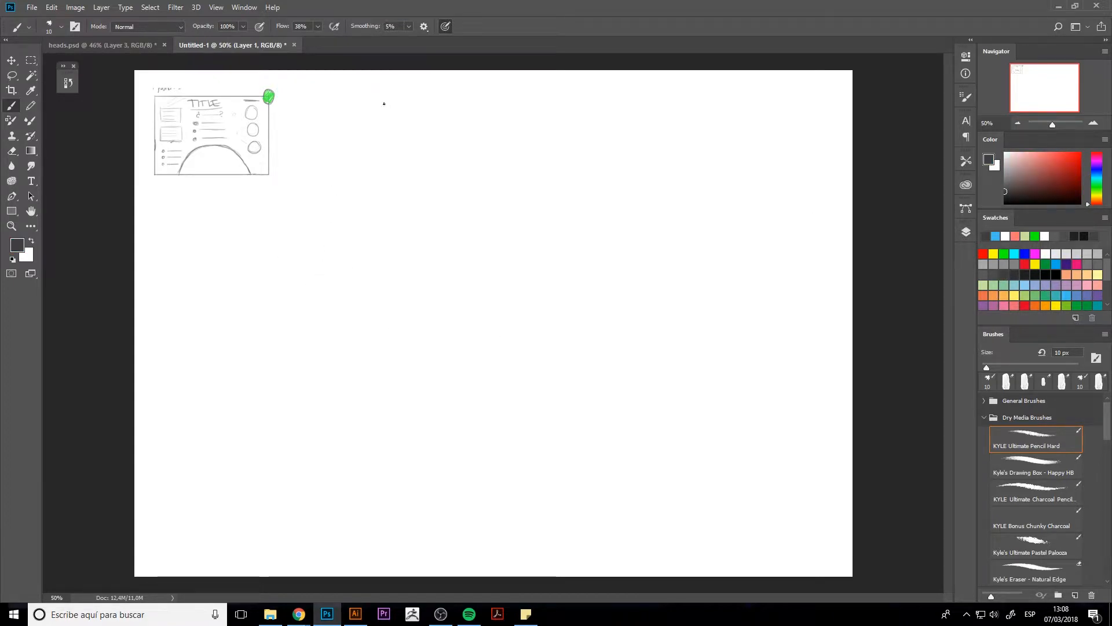
mouse_move(382, 95)
left_mouse_down()
mouse_move(425, 137)
mouse_move(590, 140)
left_mouse_up()
mouse_move(362, 90)
left_mouse_down()
mouse_move(633, 89)
mouse_move(596, 120)
mouse_move(598, 145)
left_mouse_up()
left_click_drag(594, 89, 595, 133)
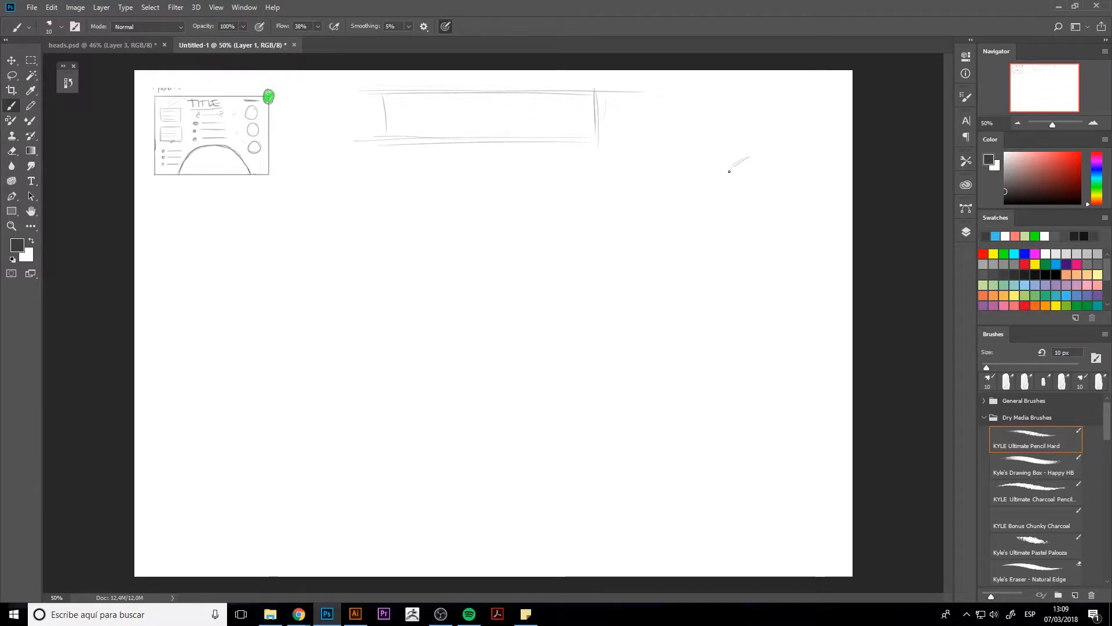
- Sketch three circles stacked vertically along the canvas's right side, following the reference thumbnail
mouse_move(733, 173)
left_mouse_down()
mouse_move(719, 200)
mouse_move(740, 217)
left_mouse_up()
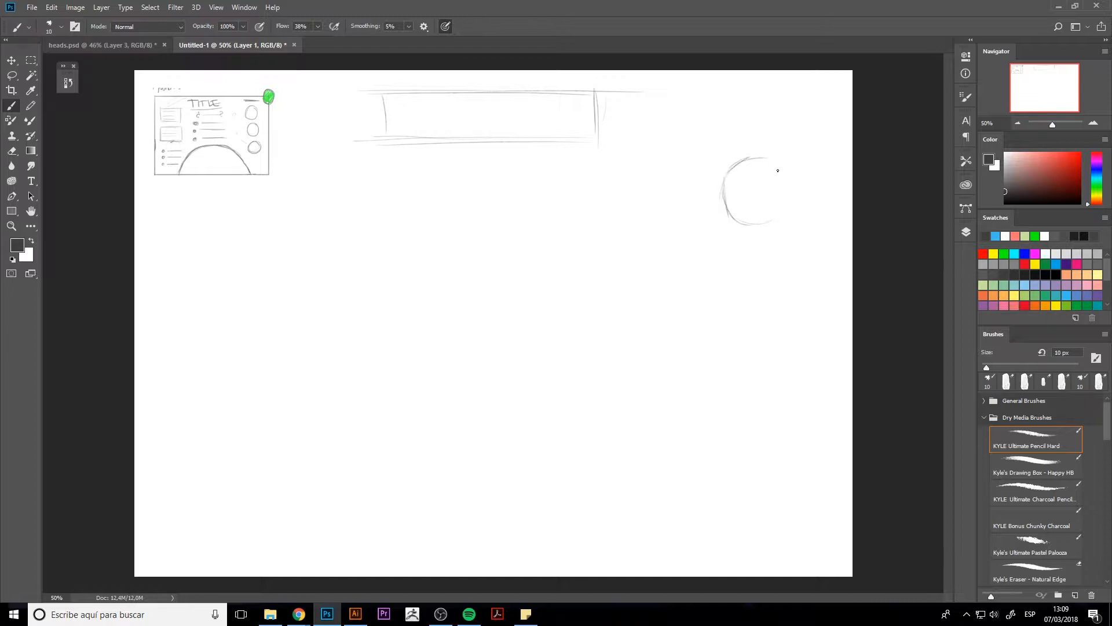
mouse_move(761, 159)
left_mouse_down()
mouse_move(776, 178)
mouse_move(775, 210)
mouse_move(731, 297)
left_mouse_up()
mouse_move(786, 281)
left_mouse_down()
mouse_move(793, 327)
mouse_move(773, 339)
left_mouse_up()
left_click_drag(724, 298, 746, 321)
mouse_move(740, 281)
left_mouse_down()
mouse_move(736, 323)
mouse_move(728, 303)
left_mouse_up()
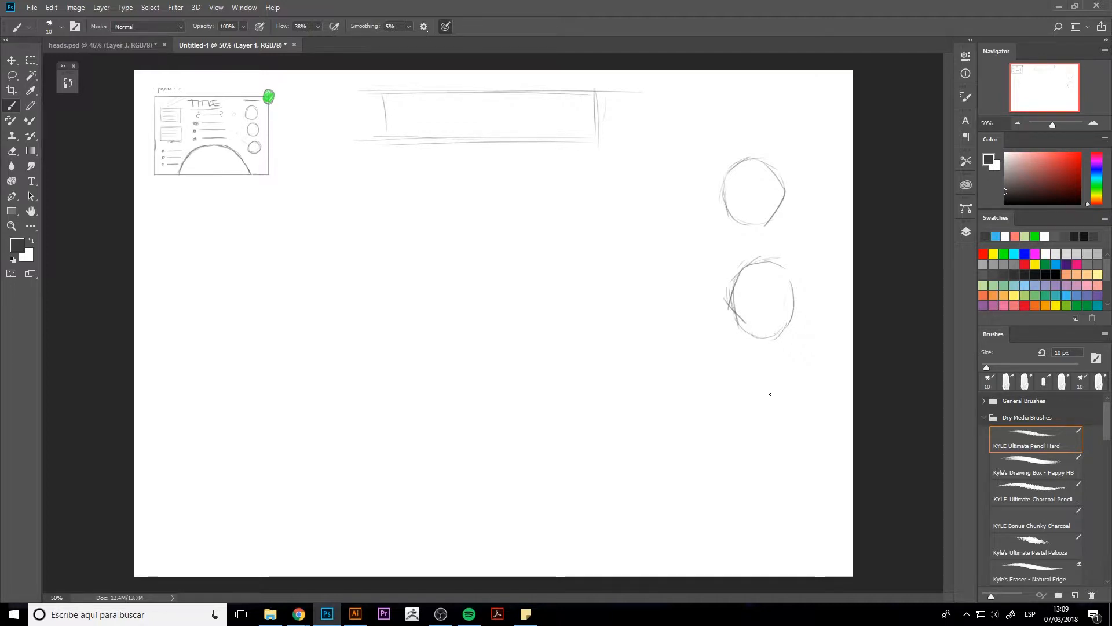
left_click_drag(778, 375, 741, 406)
mouse_move(772, 390)
left_mouse_down()
mouse_move(738, 420)
mouse_move(745, 442)
mouse_move(739, 424)
mouse_move(788, 450)
mouse_move(813, 410)
mouse_move(770, 380)
mouse_move(736, 420)
mouse_move(781, 453)
mouse_move(796, 400)
mouse_move(808, 425)
mouse_move(770, 383)
mouse_move(736, 406)
left_mouse_up()
key("e")
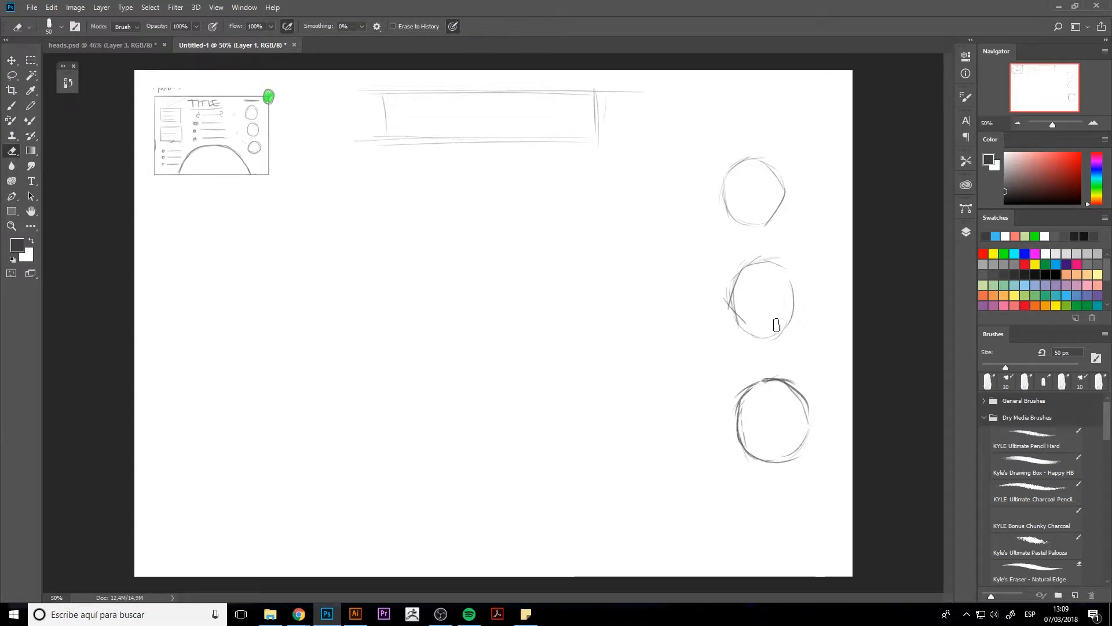
key("b")
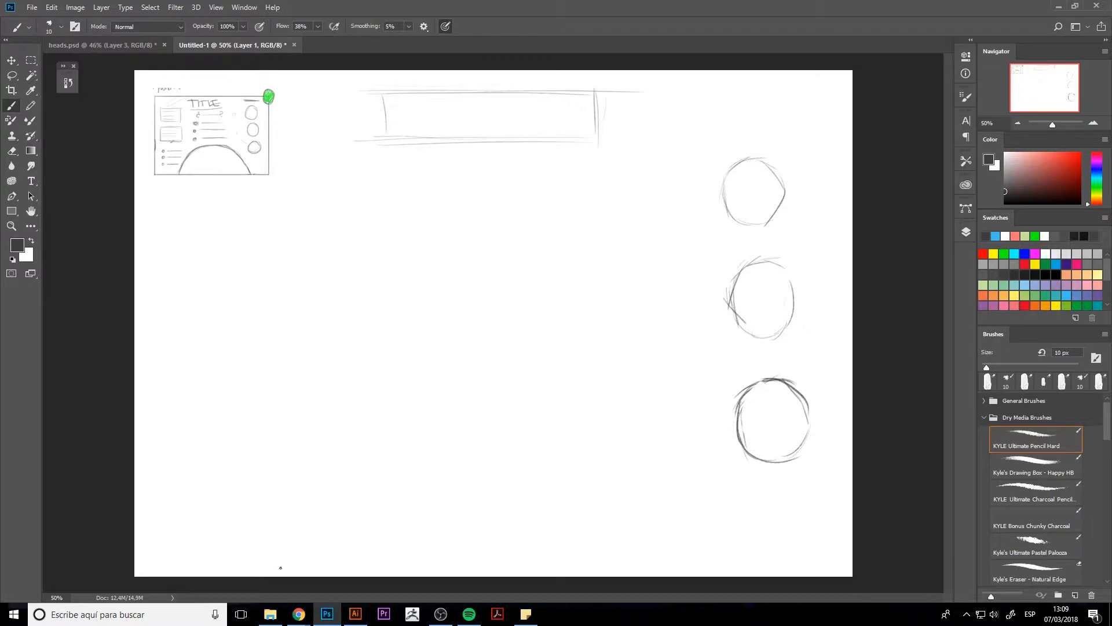
- Sketch a large arch rising from the canvas's bottom edge and a text box between question marks below the title box
mouse_move(280, 568)
left_mouse_down()
mouse_move(320, 495)
mouse_move(383, 442)
mouse_move(430, 420)
mouse_move(579, 444)
left_mouse_up()
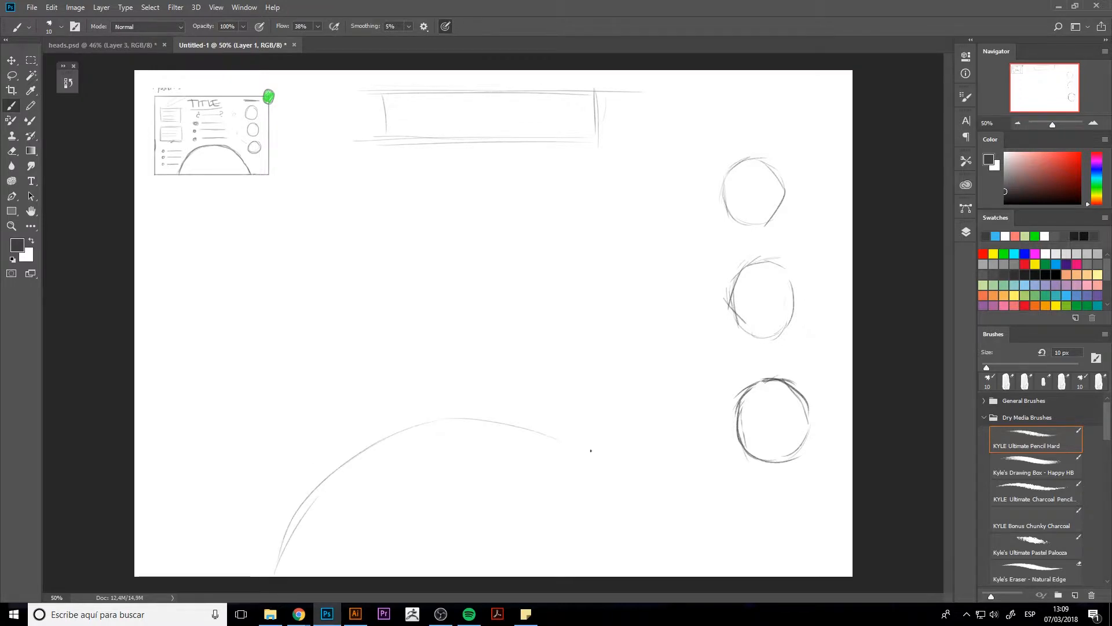
left_click_drag(631, 469, 684, 571)
left_click_drag(583, 167, 589, 212)
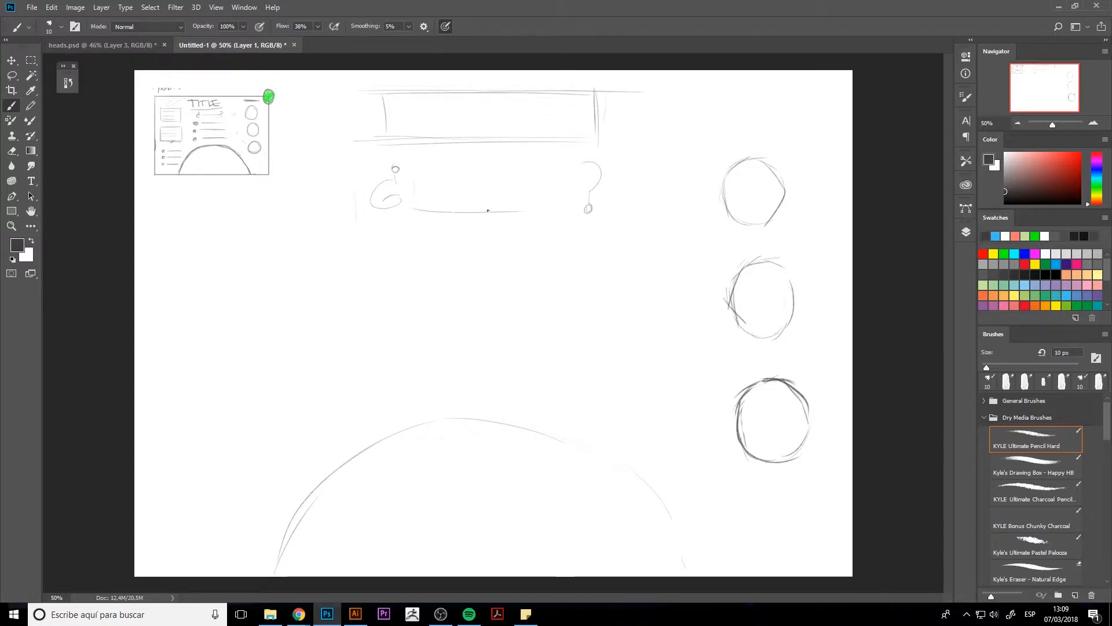
left_click_drag(417, 211, 542, 213)
mouse_move(410, 173)
left_mouse_down()
mouse_move(560, 171)
mouse_move(546, 215)
left_mouse_up()
mouse_move(276, 574)
left_mouse_down()
mouse_move(377, 449)
mouse_move(472, 417)
mouse_move(637, 465)
left_mouse_up()
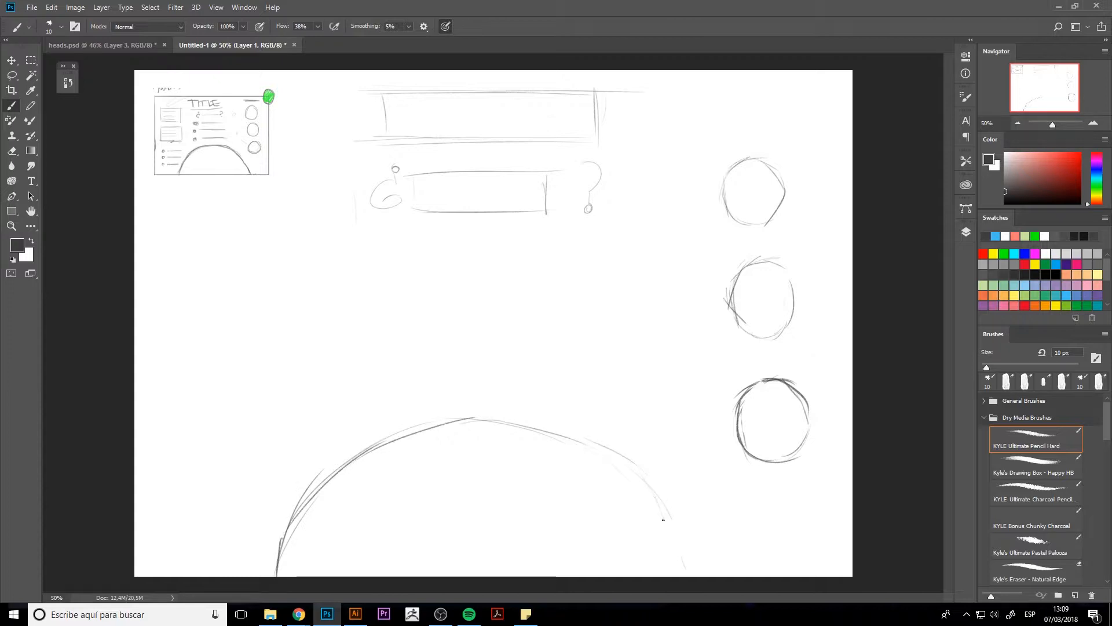
left_click_drag(663, 519, 679, 615)
- Sketch two stacked rectangles of similar size on the canvas's left side, beneath the reference thumbnail
mouse_move(163, 223)
left_mouse_down()
mouse_move(167, 285)
mouse_move(320, 282)
mouse_move(238, 214)
mouse_move(310, 212)
mouse_move(313, 282)
left_mouse_up()
left_click_drag(316, 225, 318, 283)
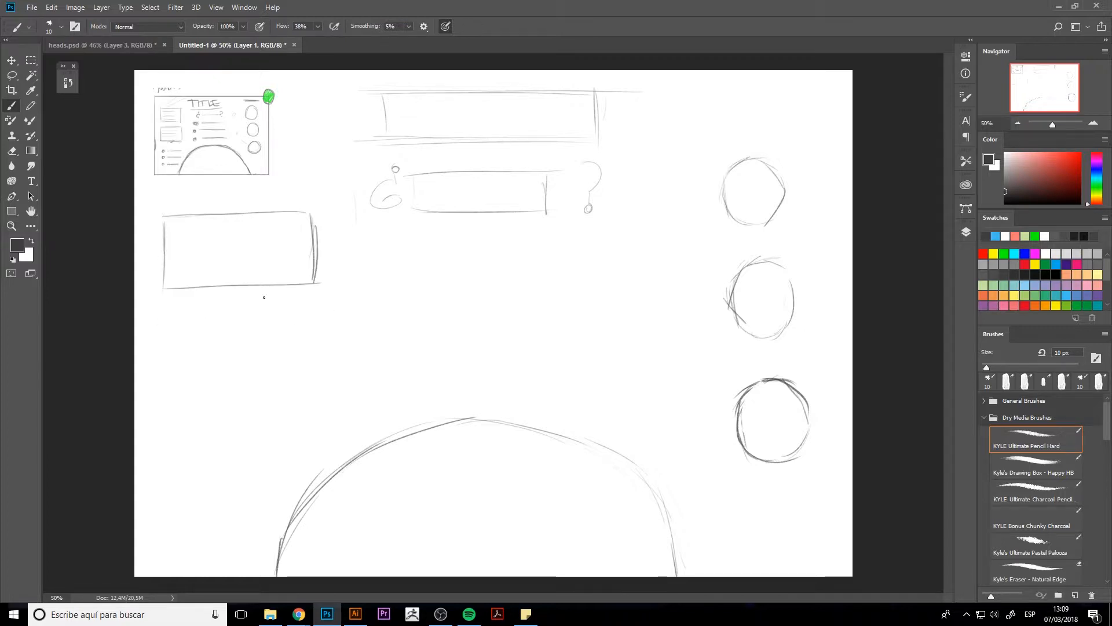
left_click_drag(166, 301, 166, 380)
mouse_move(166, 301)
left_mouse_down()
mouse_move(325, 294)
mouse_move(257, 299)
mouse_move(307, 295)
mouse_move(308, 365)
left_mouse_up()
left_click_drag(316, 327, 310, 378)
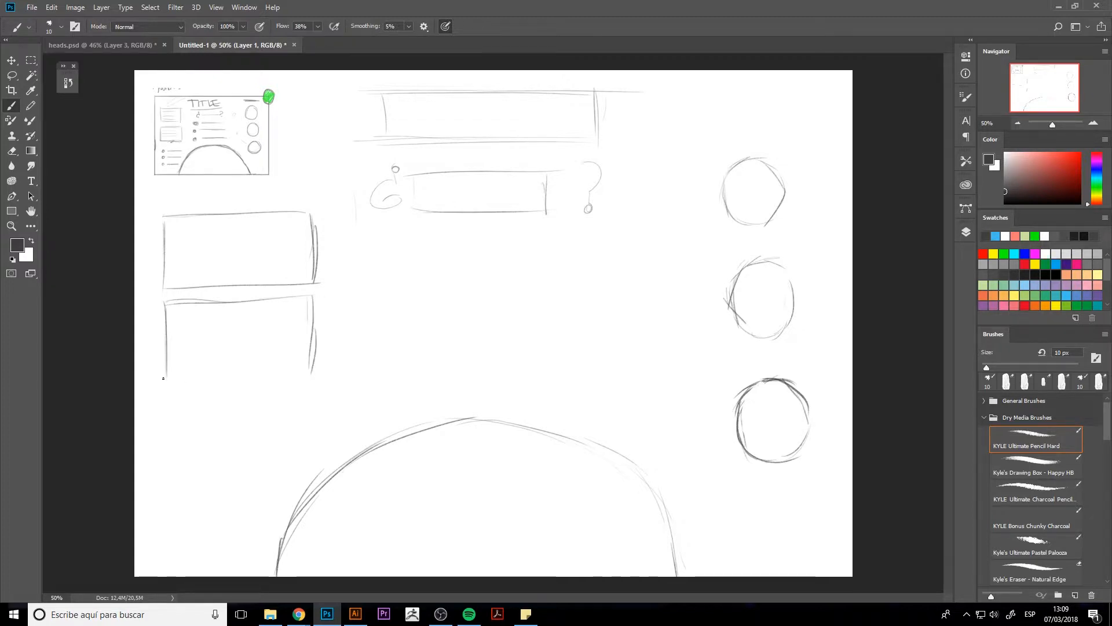
left_click_drag(163, 379, 334, 374)
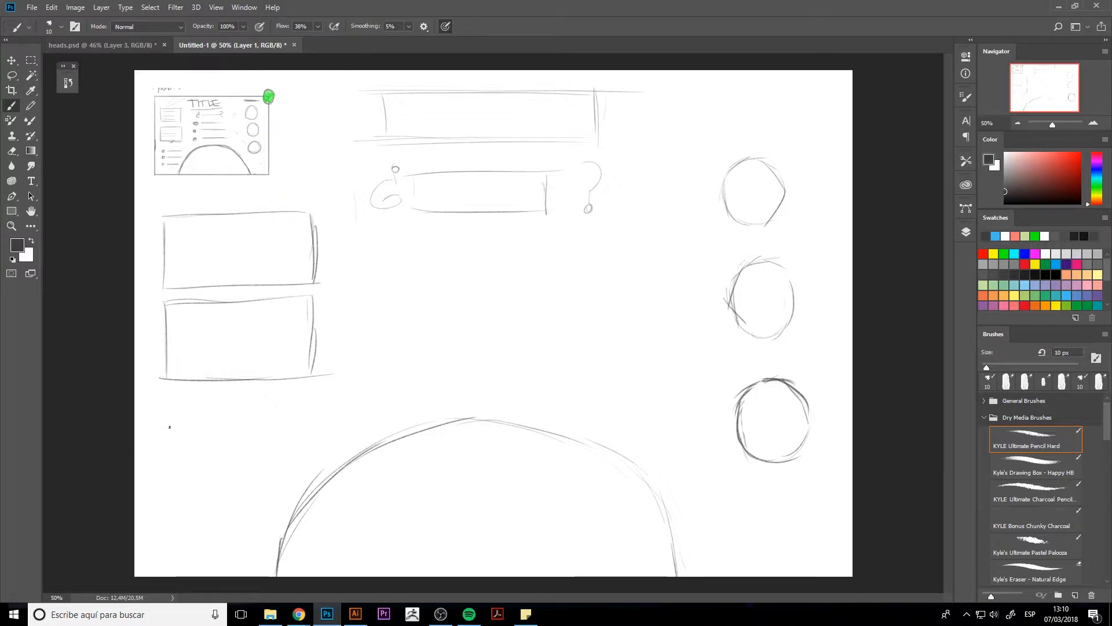
- Outline a loose text area below the two stacked rectangles and reinforce the crest and right shoulder of the arch
mouse_move(166, 416)
left_mouse_down()
mouse_move(167, 530)
mouse_move(272, 529)
left_mouse_up()
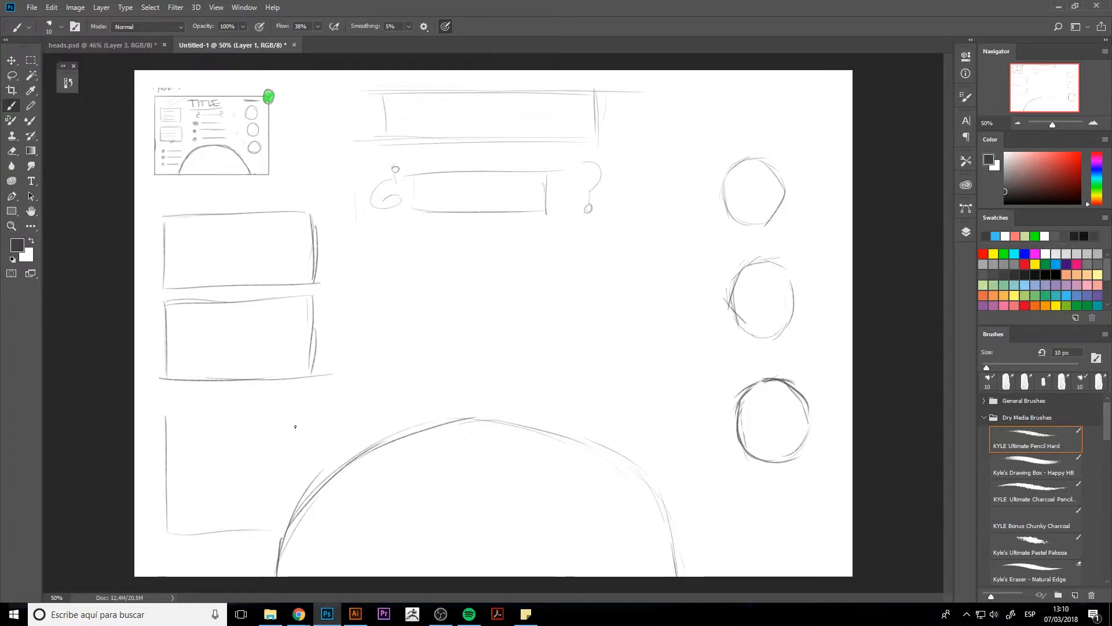
left_click_drag(299, 432, 299, 474)
mouse_move(461, 415)
left_mouse_down()
mouse_move(583, 445)
mouse_move(631, 481)
left_mouse_up()
- Sketch a small label box above the column of circles
left_click_drag(708, 113, 705, 126)
mouse_move(705, 127)
left_mouse_down()
mouse_move(749, 127)
mouse_move(788, 128)
left_mouse_up()
left_click_drag(725, 110, 790, 108)
left_click_drag(790, 109, 788, 127)
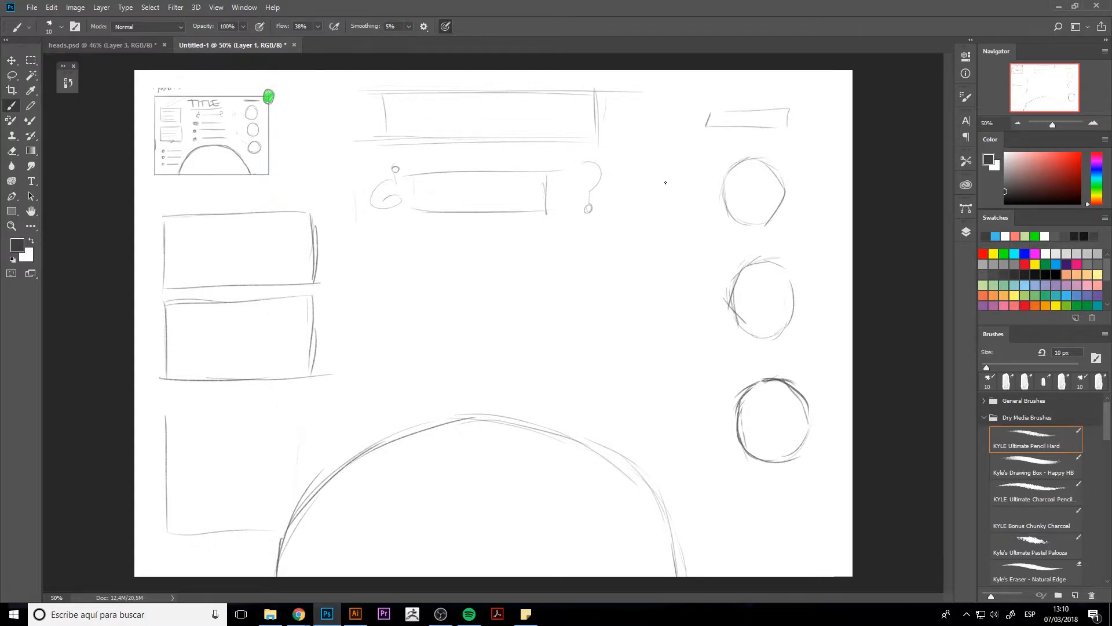
- Draw three small bullet circles below the question line and a narrow box in the canvas's lower-right corner
left_click_drag(422, 309, 413, 329)
left_click_drag(712, 537, 712, 562)
mouse_move(707, 538)
left_mouse_down()
mouse_move(837, 548)
mouse_move(709, 561)
left_mouse_up()
mouse_move(706, 539)
left_mouse_down()
mouse_move(822, 533)
mouse_move(823, 564)
left_mouse_up()
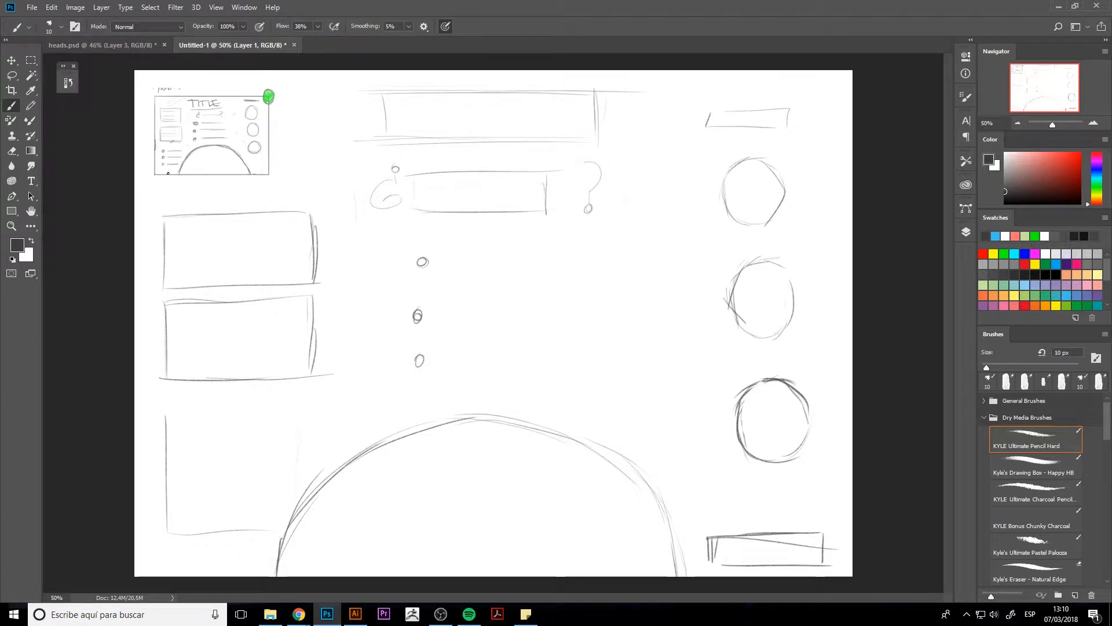
- Extend the sides of the upper left rectangle upward and rough in its outline beside the reference thumbnail
left_click_drag(169, 179, 170, 215)
left_click_drag(314, 186, 313, 212)
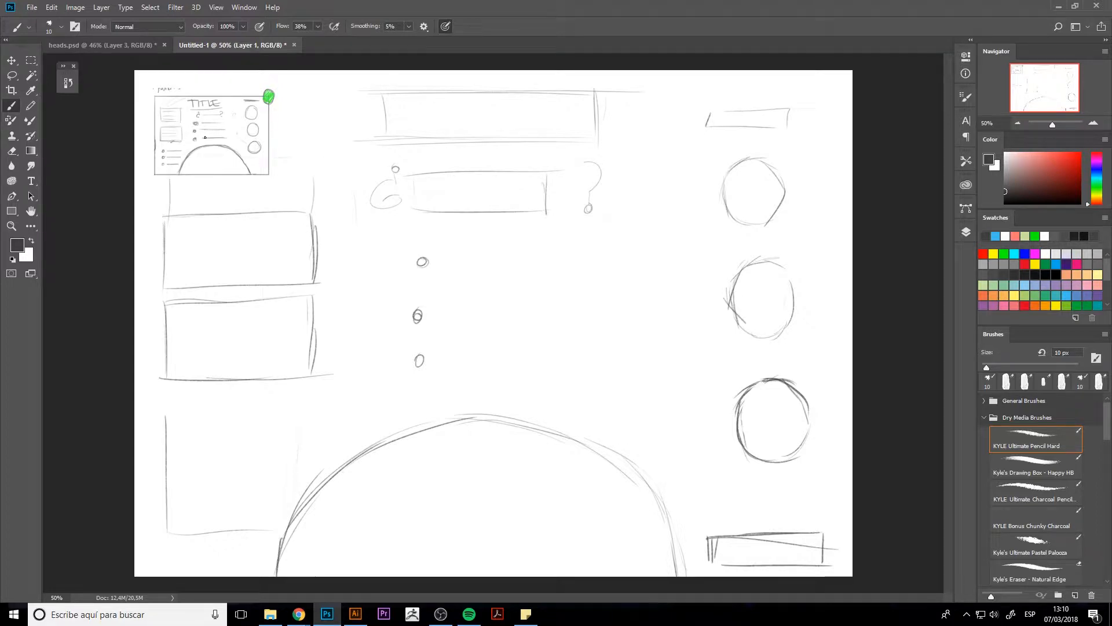
left_click_drag(276, 173, 307, 172)
mouse_move(276, 134)
left_mouse_down()
mouse_move(310, 133)
mouse_move(304, 183)
left_mouse_up()
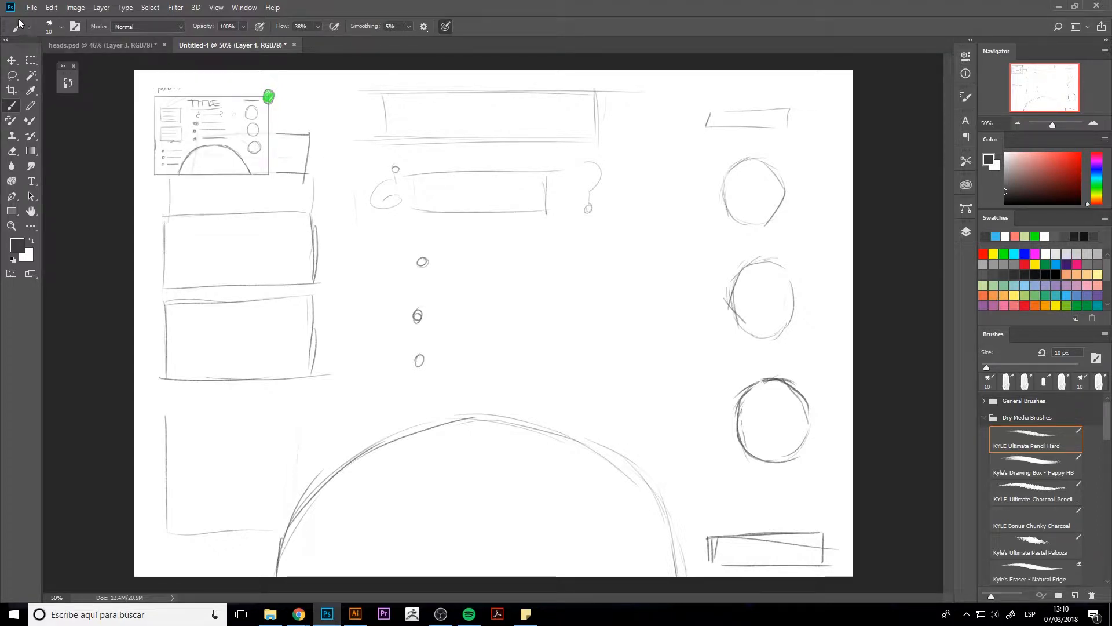
- Start exporting the sketch with Save for Web in PNG-24 format, up to choosing the save location
left_click(32, 7)
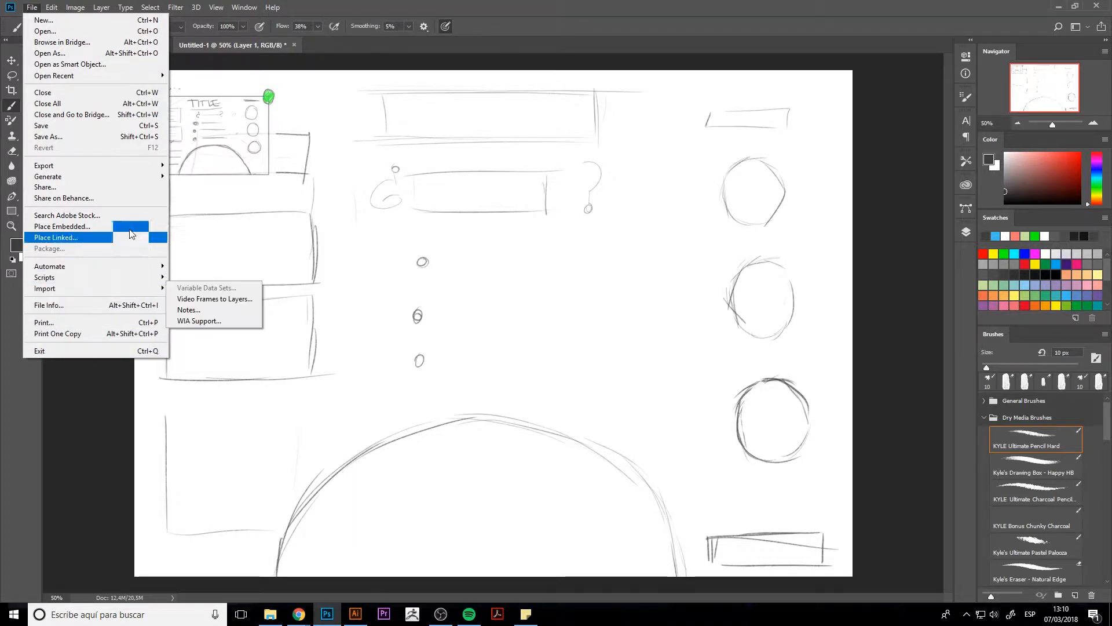
mouse_move(115, 166)
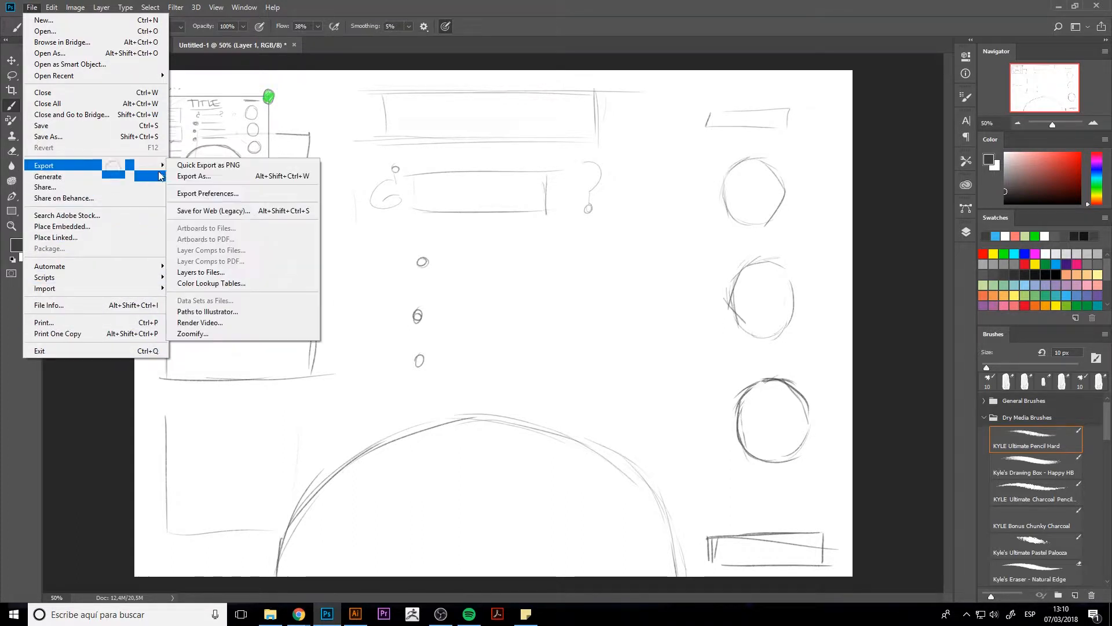
left_click(269, 214)
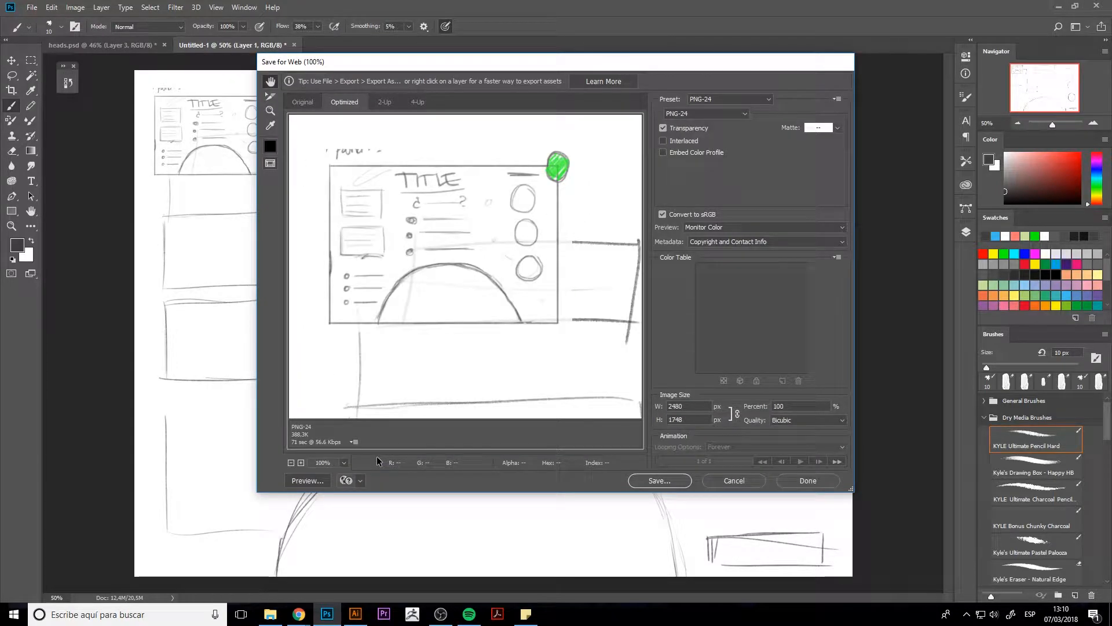
left_click(655, 482)
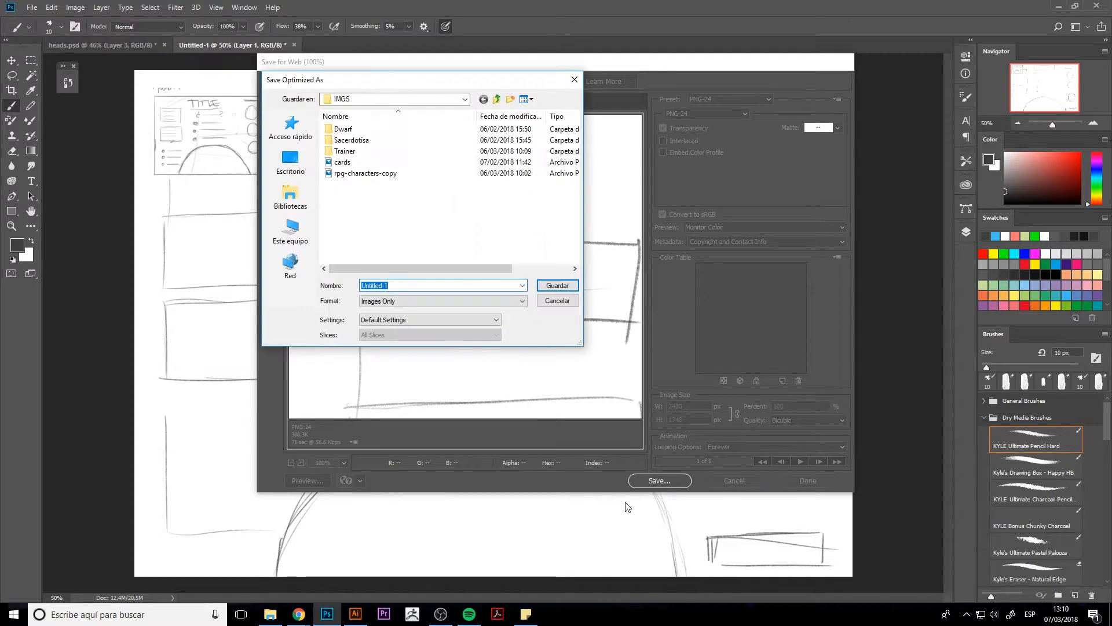
- Save the export as Untitled-1.png in the INFOGRAFIA folder, inside TUTPAD and MARZO on the desktop
left_click(346, 99)
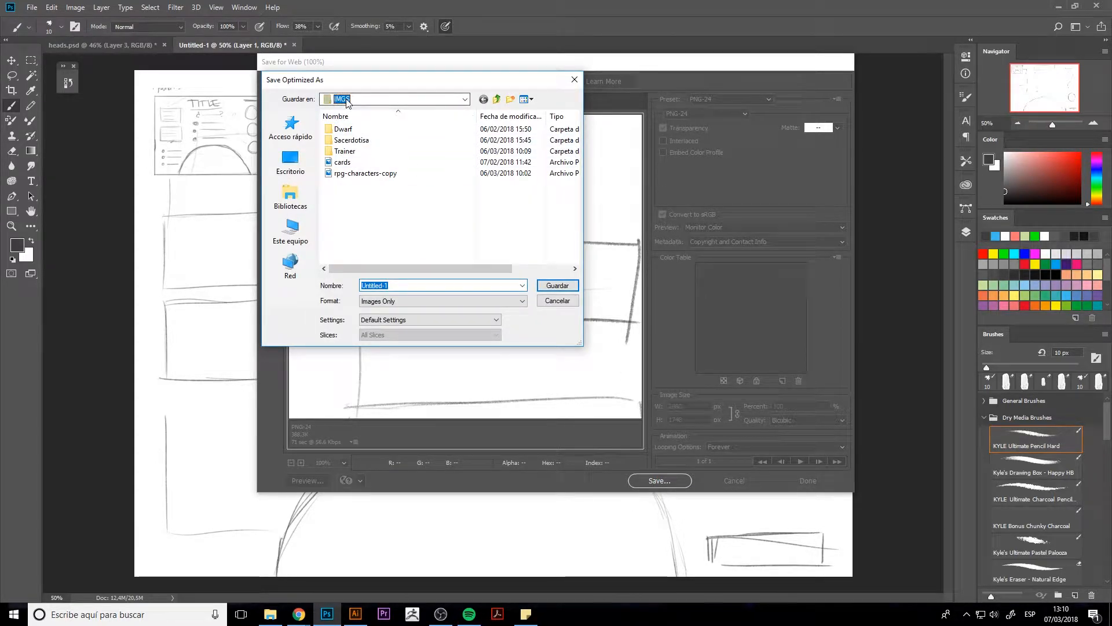
left_click(294, 168)
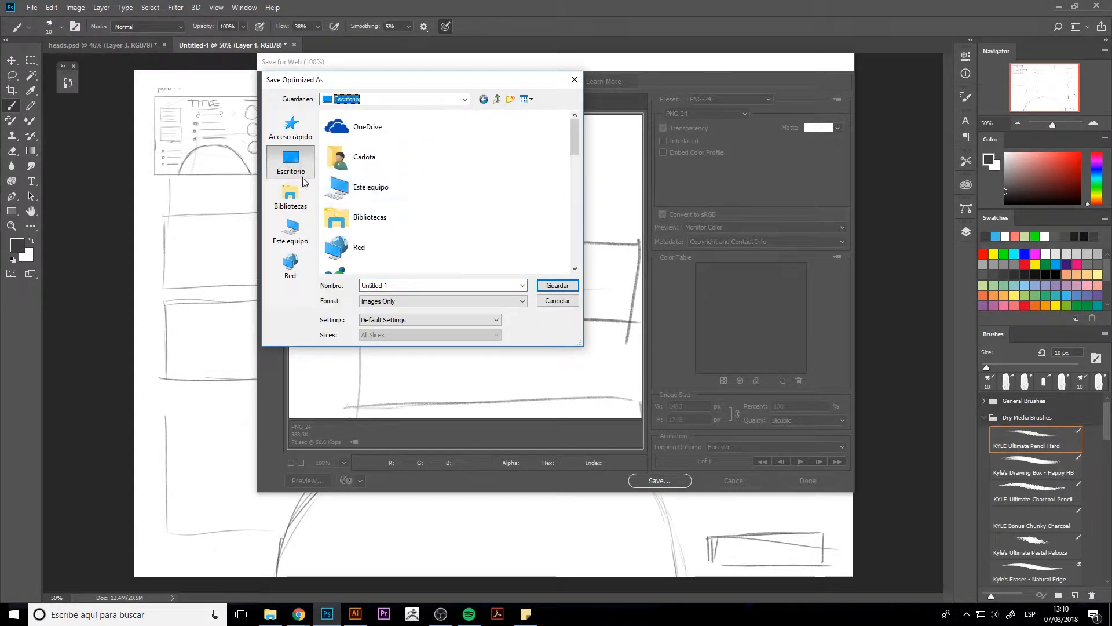
left_click_drag(576, 144, 570, 234)
double_click(388, 223)
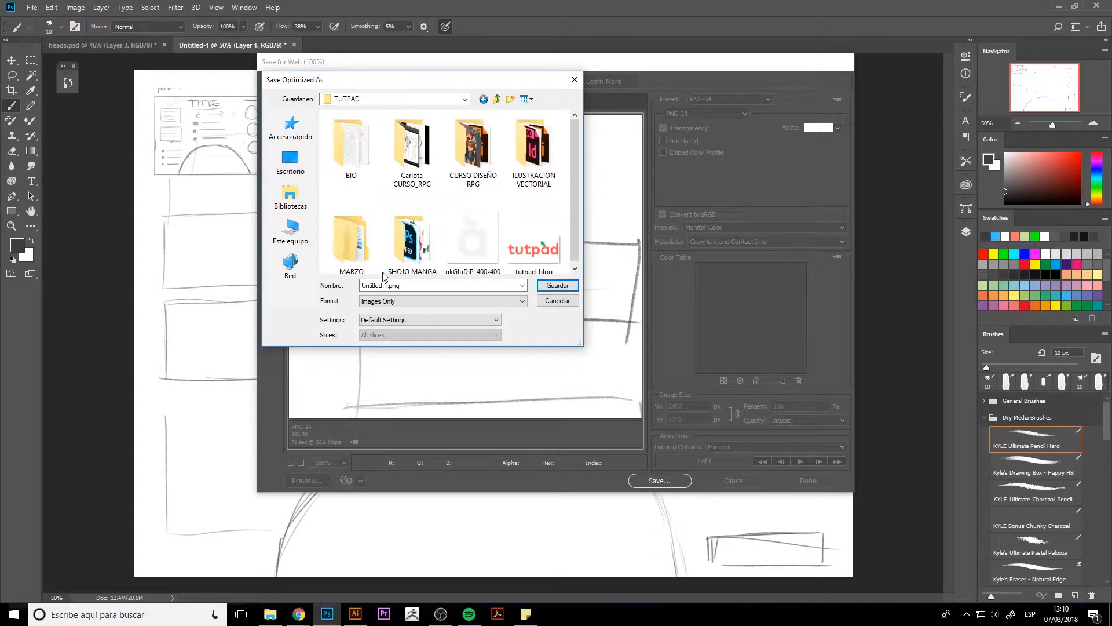
scroll(576, 172, "down", 1)
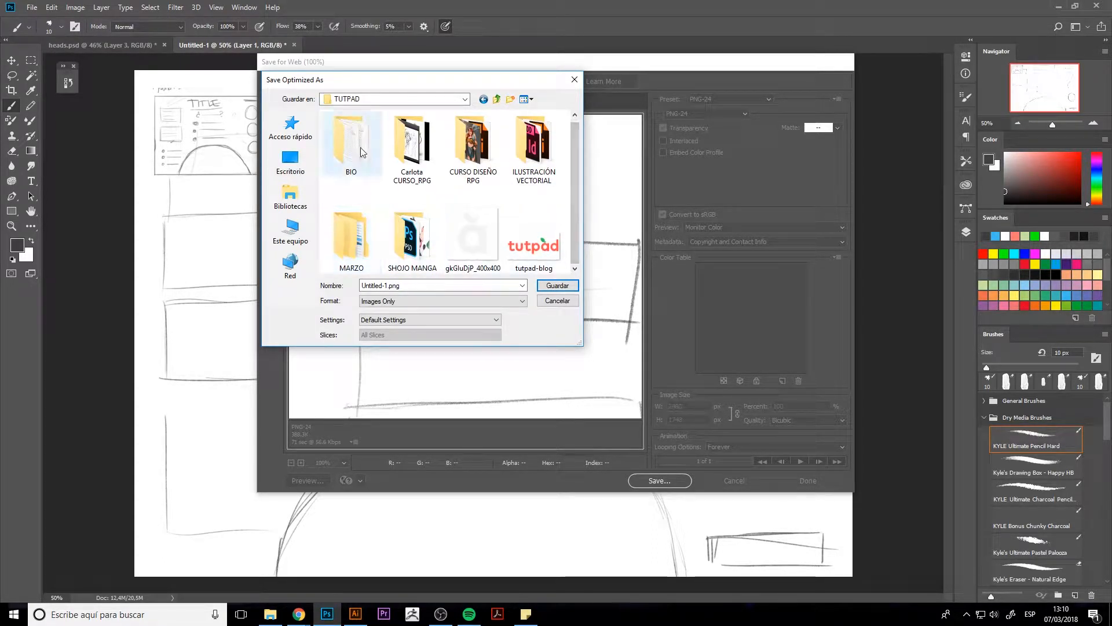
double_click(351, 242)
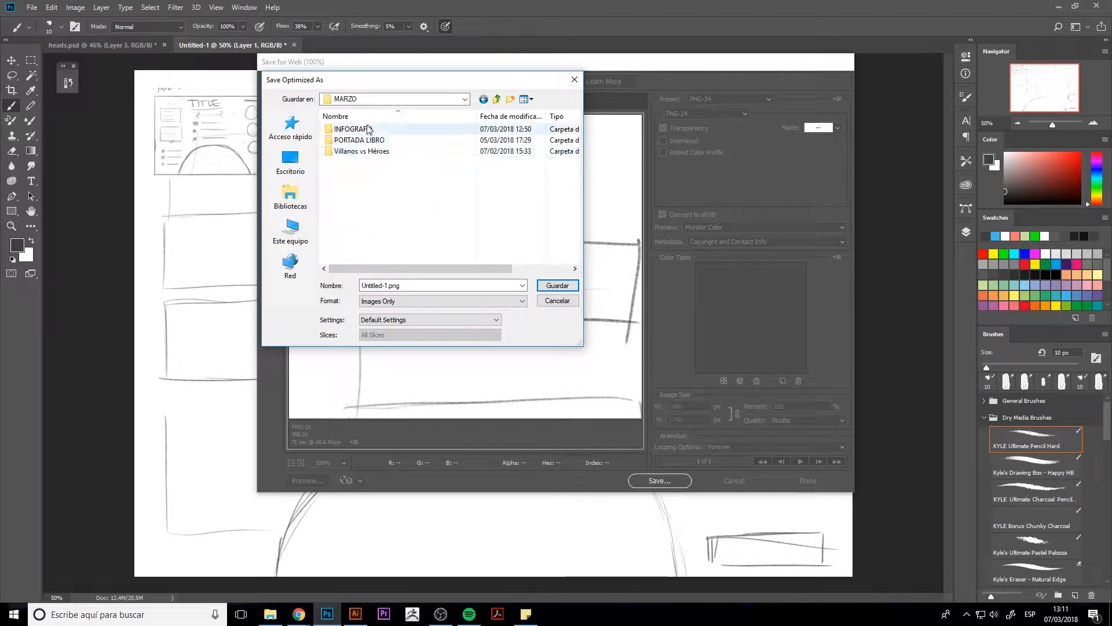
double_click(367, 129)
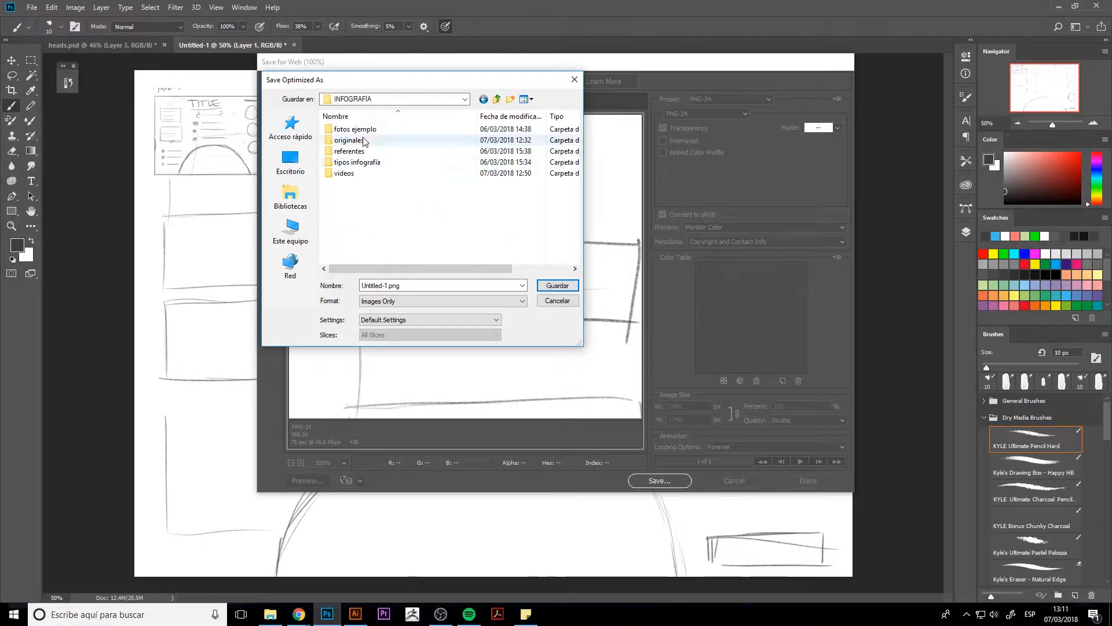
left_click(555, 287)
left_click(589, 252)
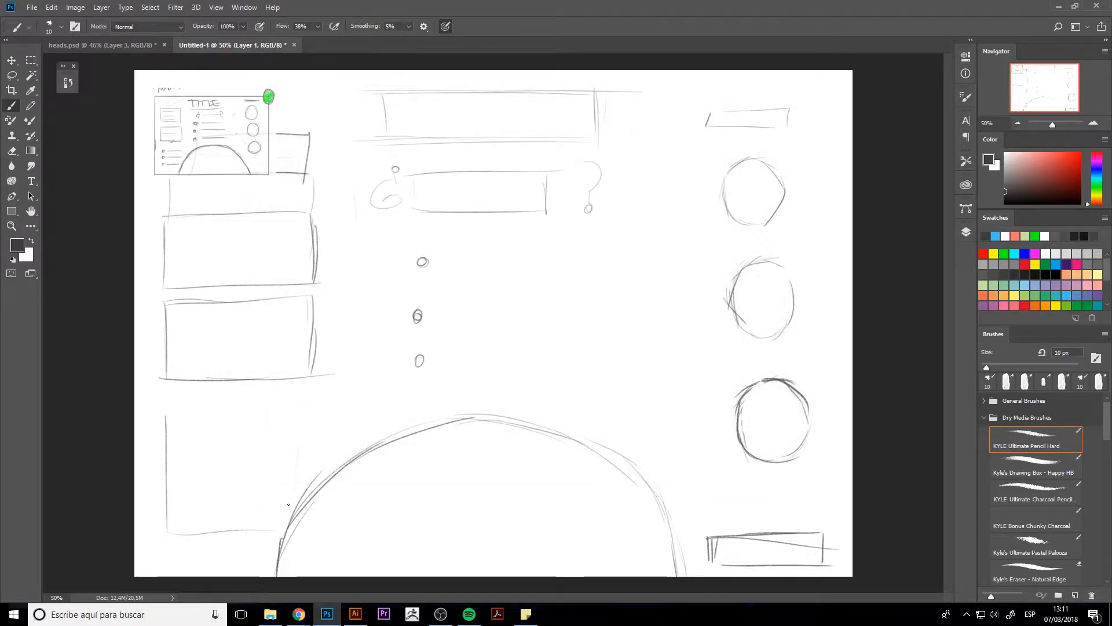
- Switch to Illustrator and start a new document, bringing up the print document presets
left_click(356, 616)
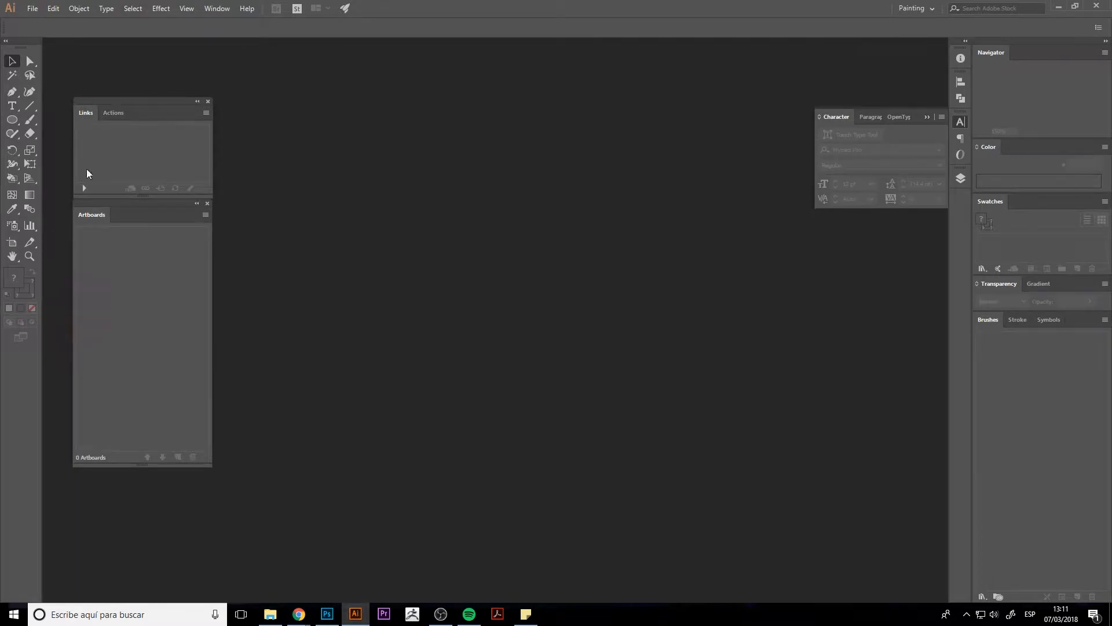
left_click(33, 8)
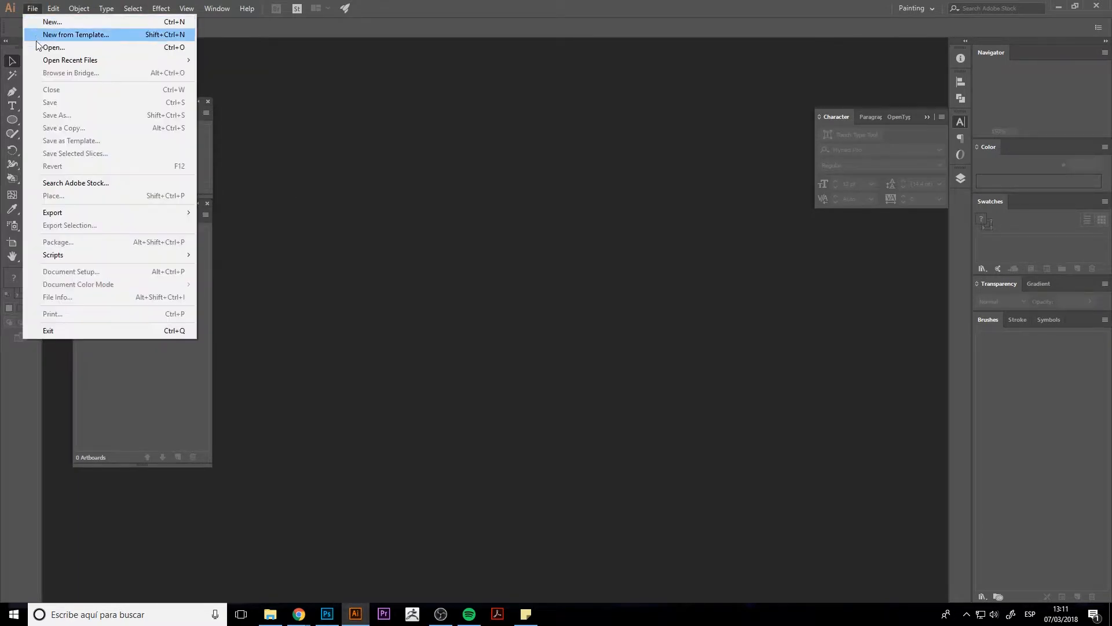
left_click(52, 22)
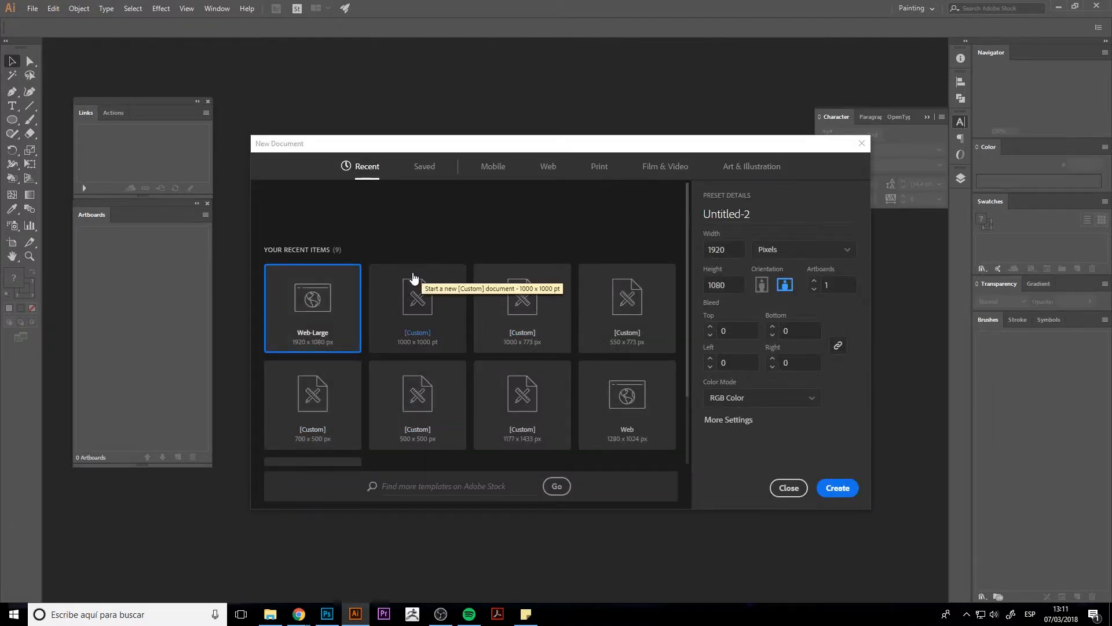
left_click(492, 166)
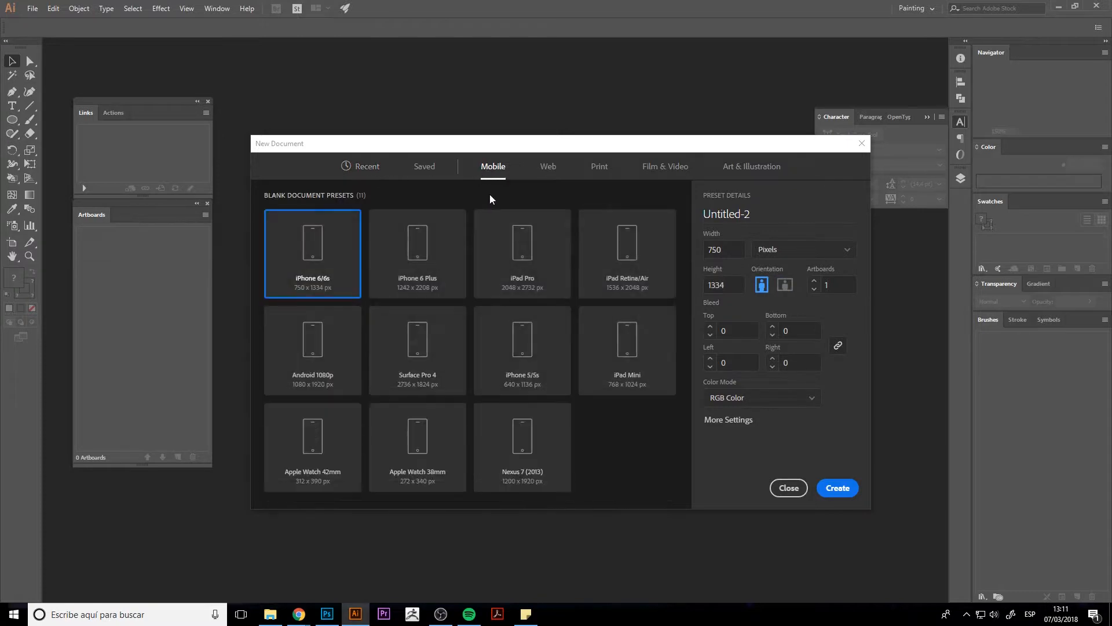
left_click(598, 167)
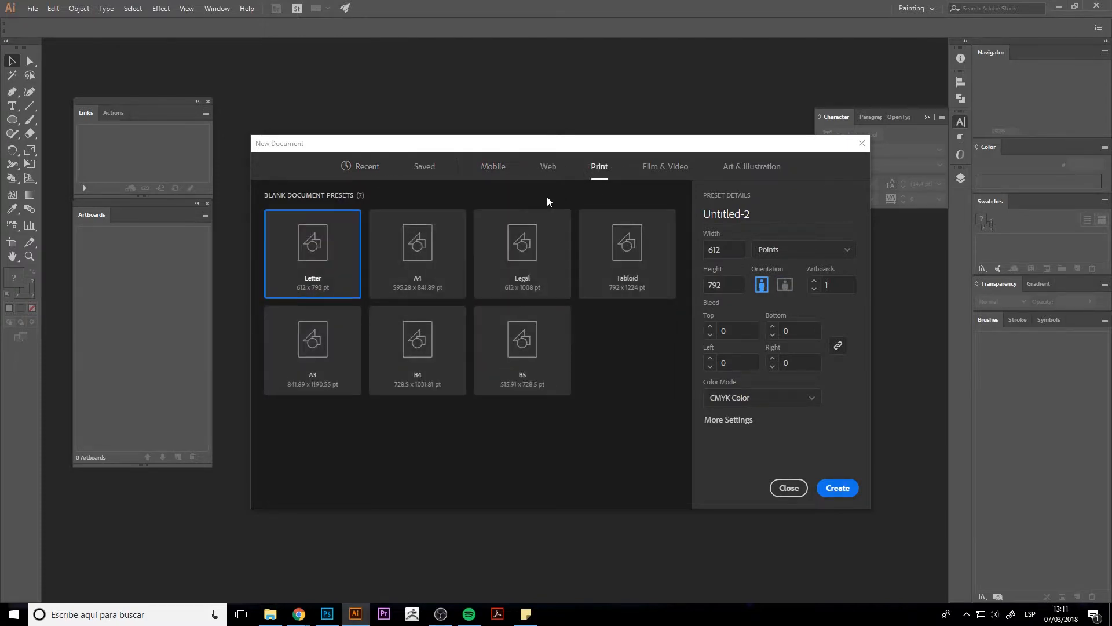
left_click(331, 366)
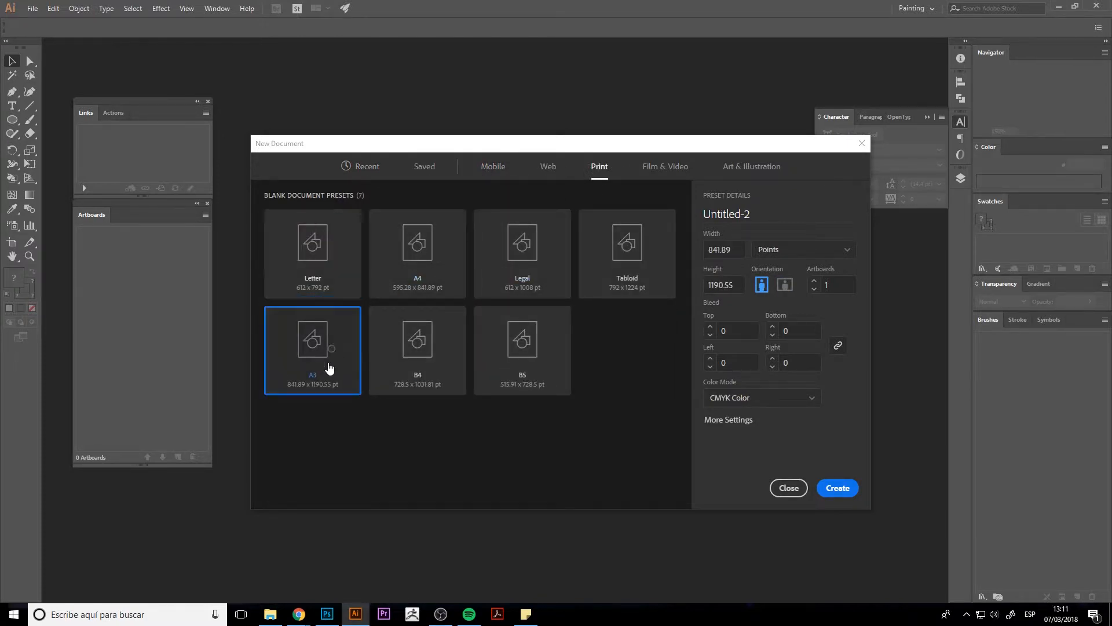
left_click(785, 284)
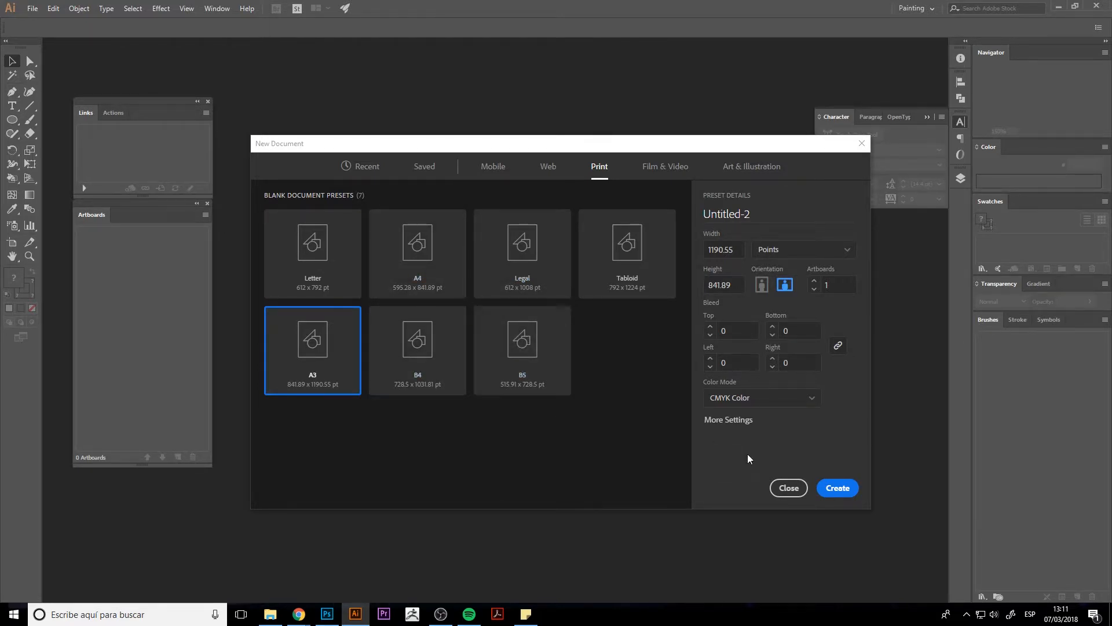
left_click(832, 492)
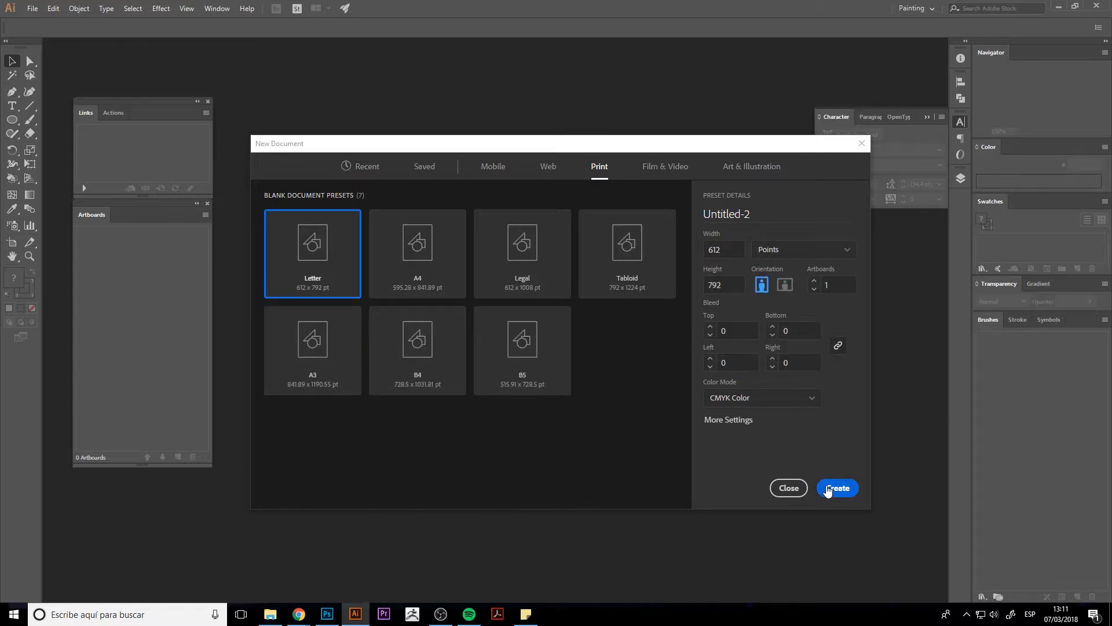
- Create an A3 print document in landscape orientation with RGB colour mode
left_click(325, 378)
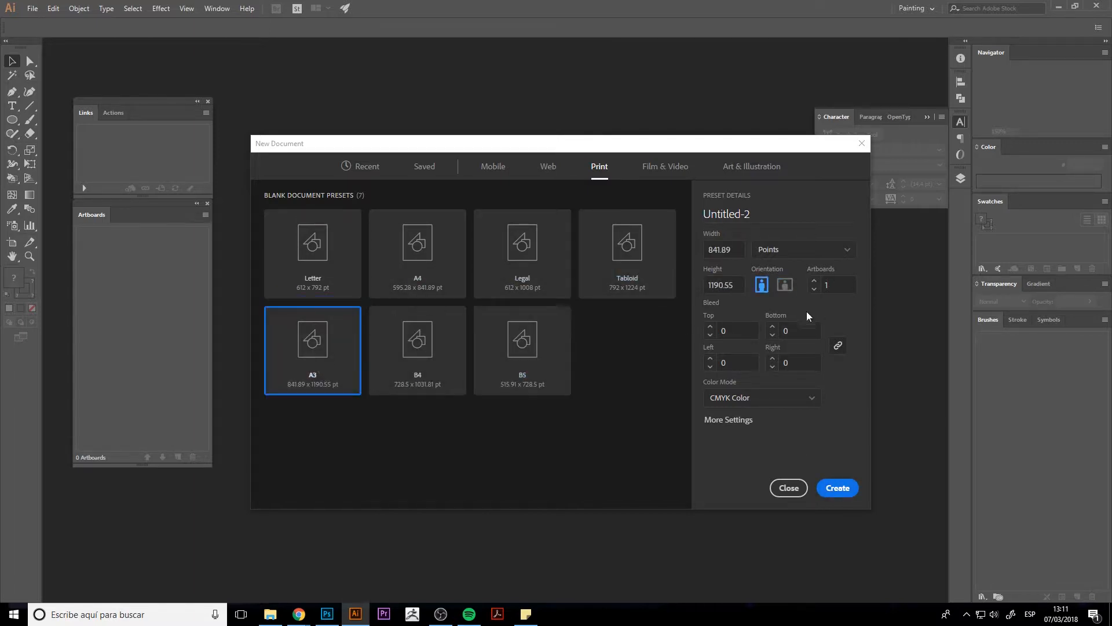
left_click(785, 285)
left_click(728, 399)
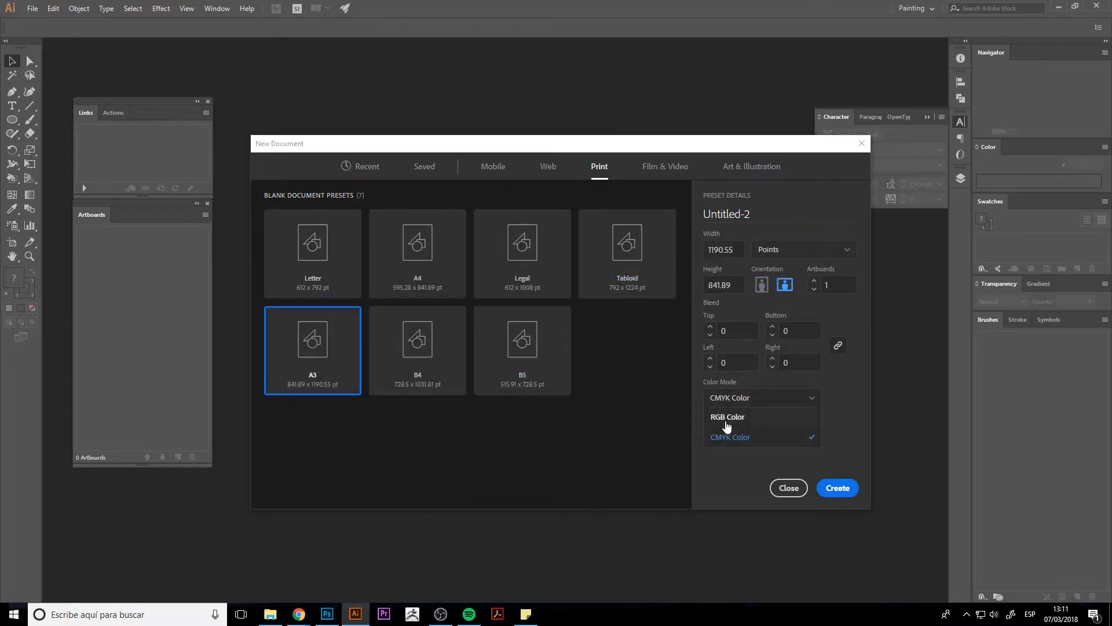
left_click(726, 422)
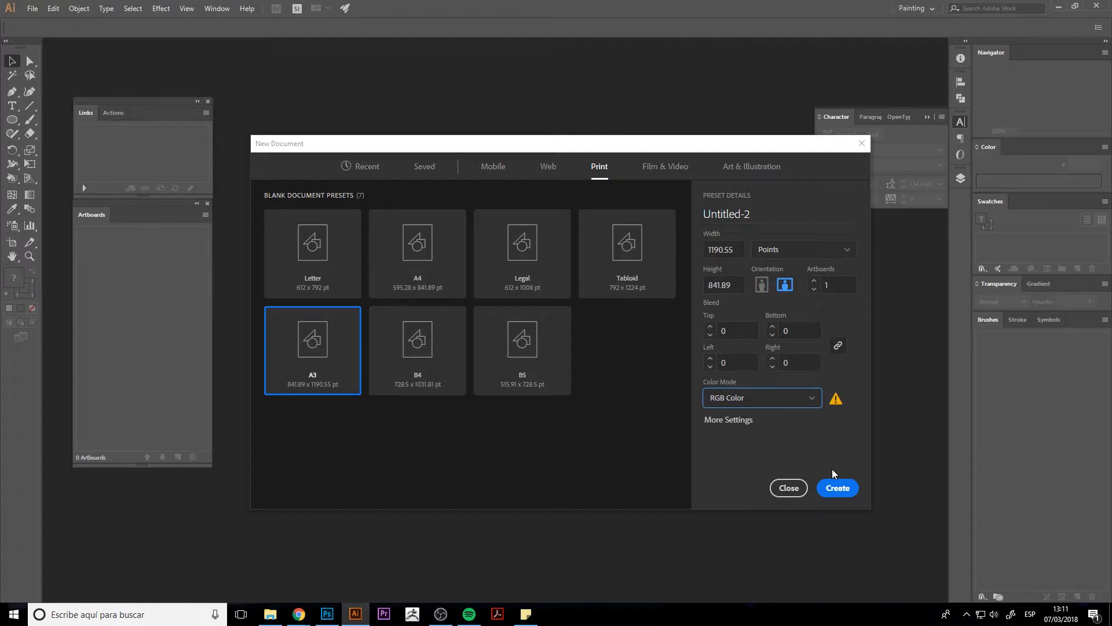
left_click(835, 487)
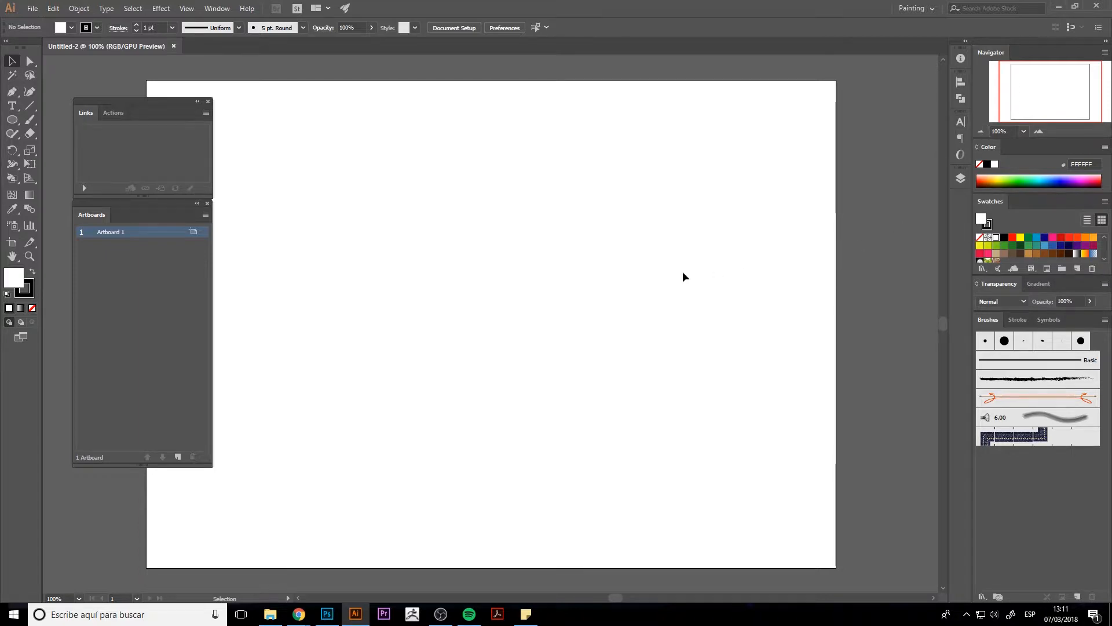
- Dock the Artboards panel below Brushes and move the Links panel to the empty area beside the artboard
key("space")
left_click_drag(472, 318, 522, 298)
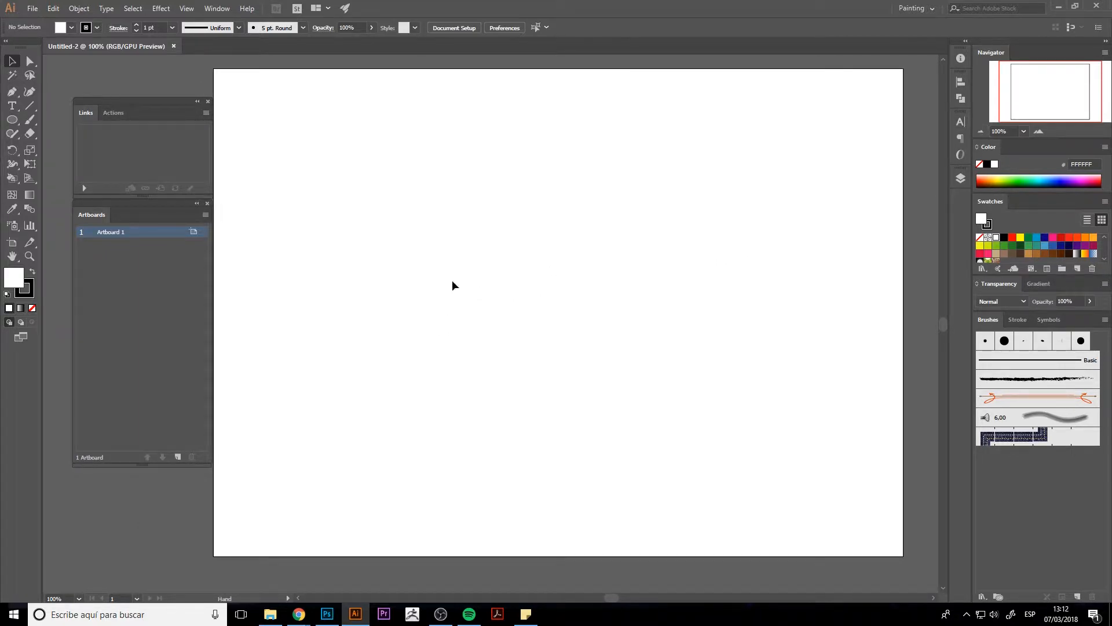
left_click_drag(94, 103, 81, 80)
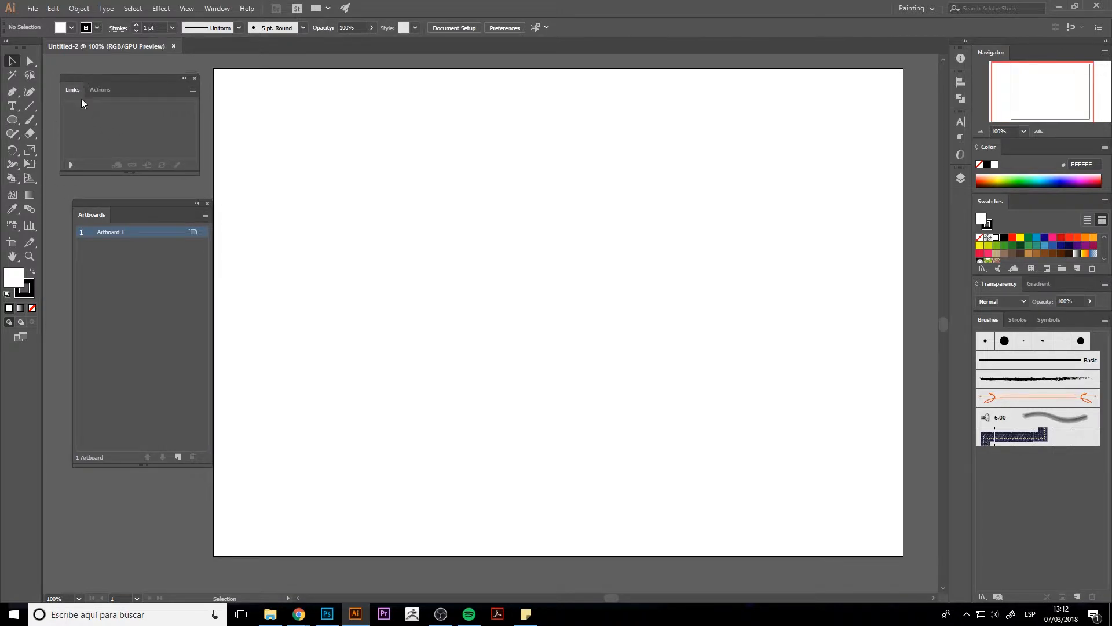
left_click_drag(114, 208, 96, 181)
left_click_drag(535, 242, 566, 263)
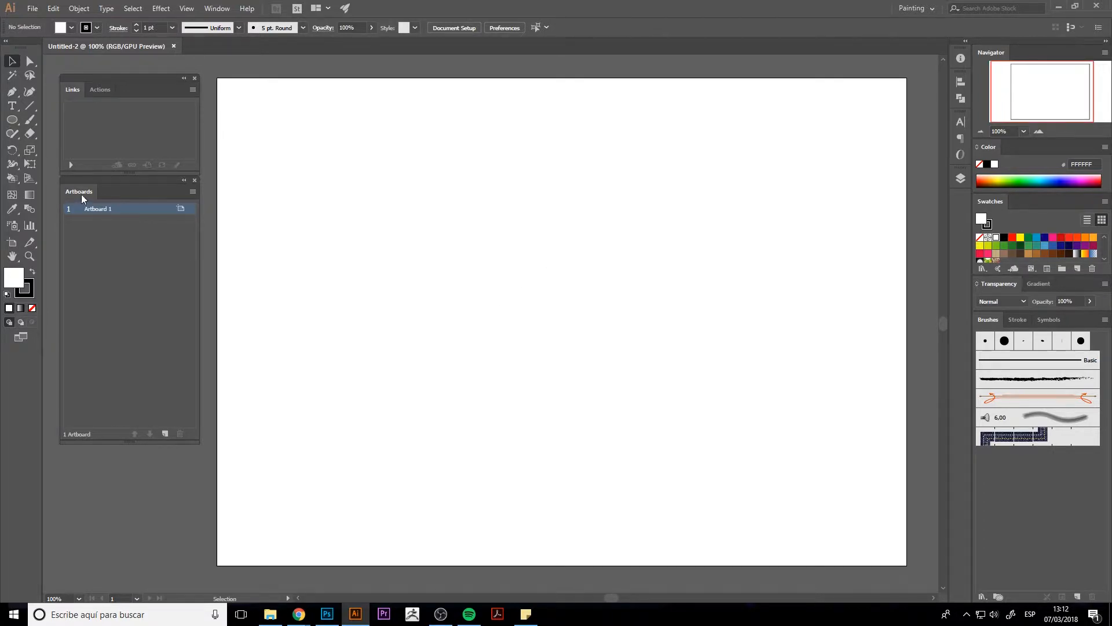
mouse_move(81, 193)
left_mouse_down()
mouse_move(1010, 580)
mouse_move(1037, 613)
mouse_move(1035, 595)
left_mouse_up()
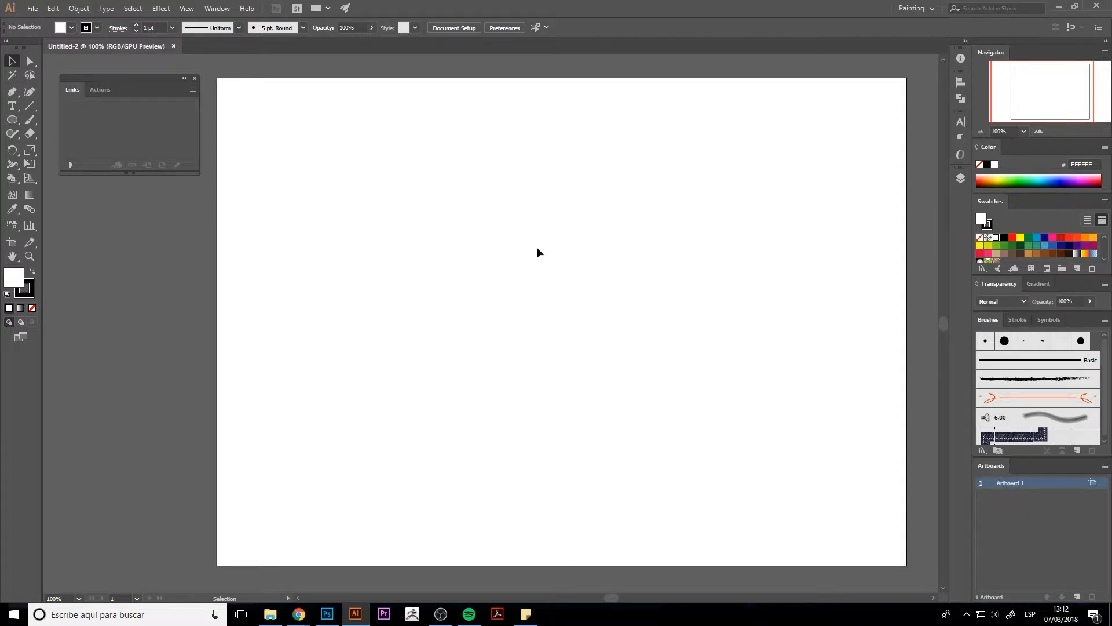
left_click_drag(96, 78, 86, 66)
mouse_move(507, 272)
left_mouse_down()
mouse_move(477, 270)
mouse_move(497, 269)
left_mouse_up()
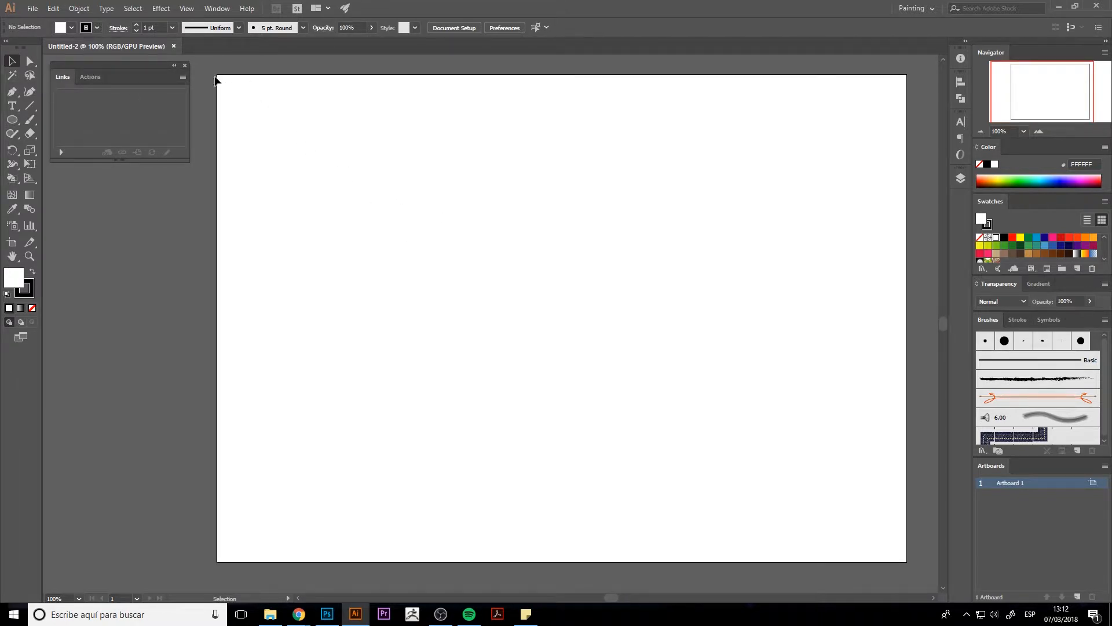
- Place Untitled-1.png from the INFOGRAFÍA folder on the artboard at about 283 × 200 pt and embed it
left_click(33, 8)
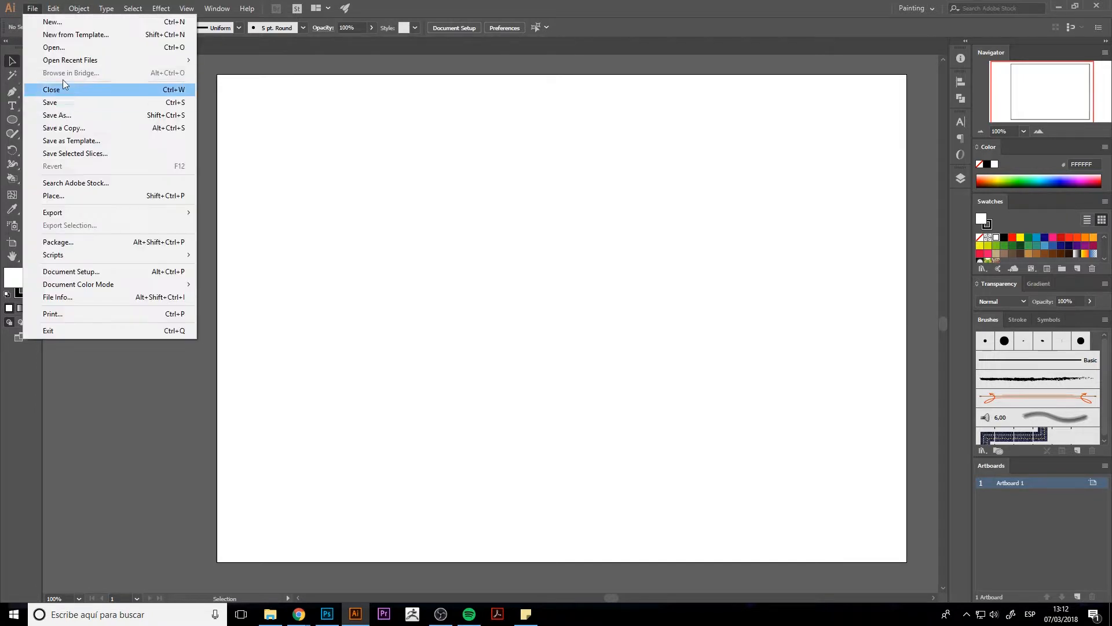
left_click(64, 197)
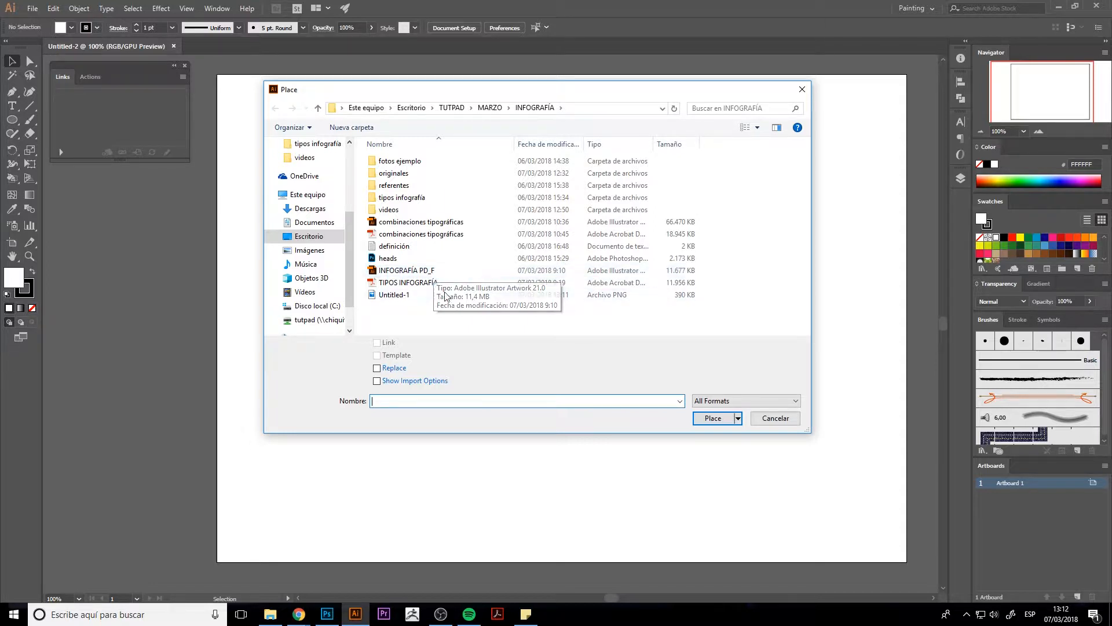
double_click(415, 296)
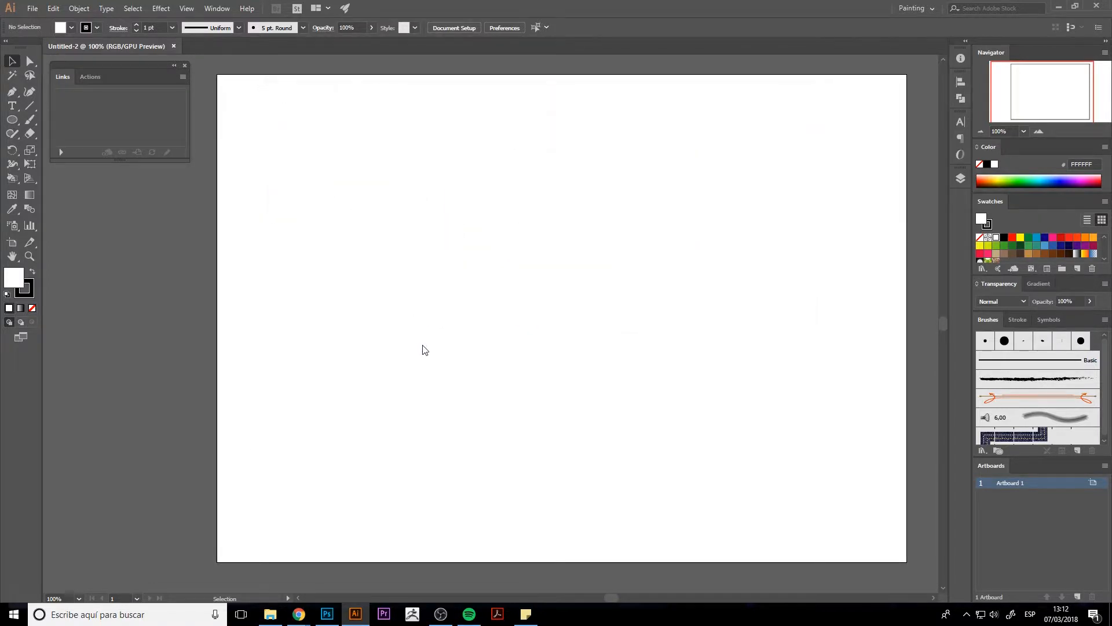
left_click(416, 296)
left_click_drag(424, 306, 618, 412)
left_click_drag(533, 394, 445, 243)
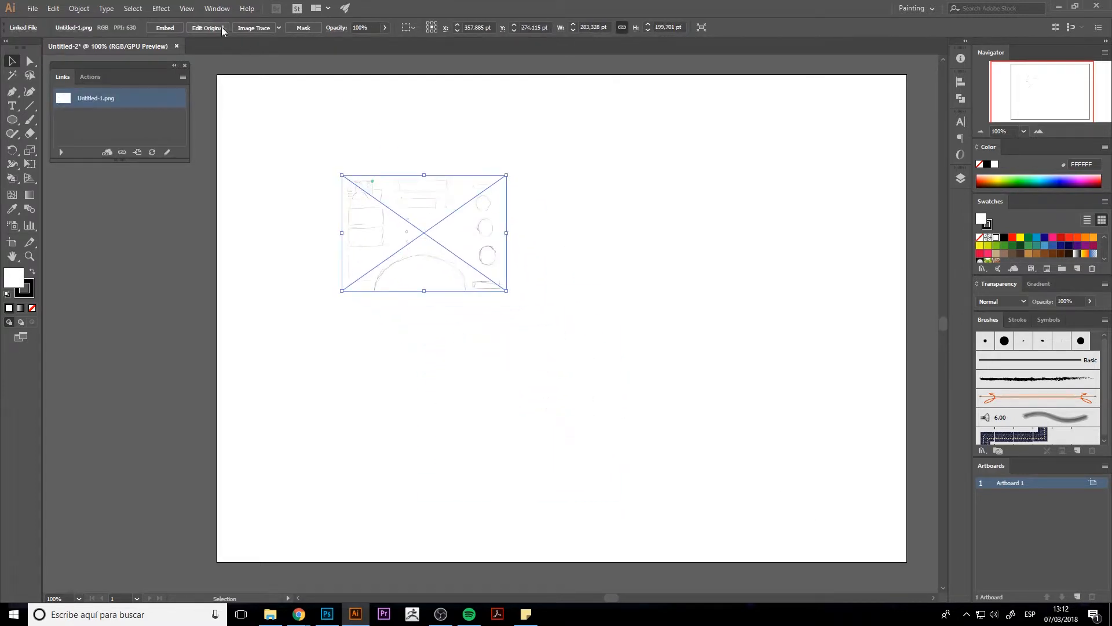
left_click(166, 28)
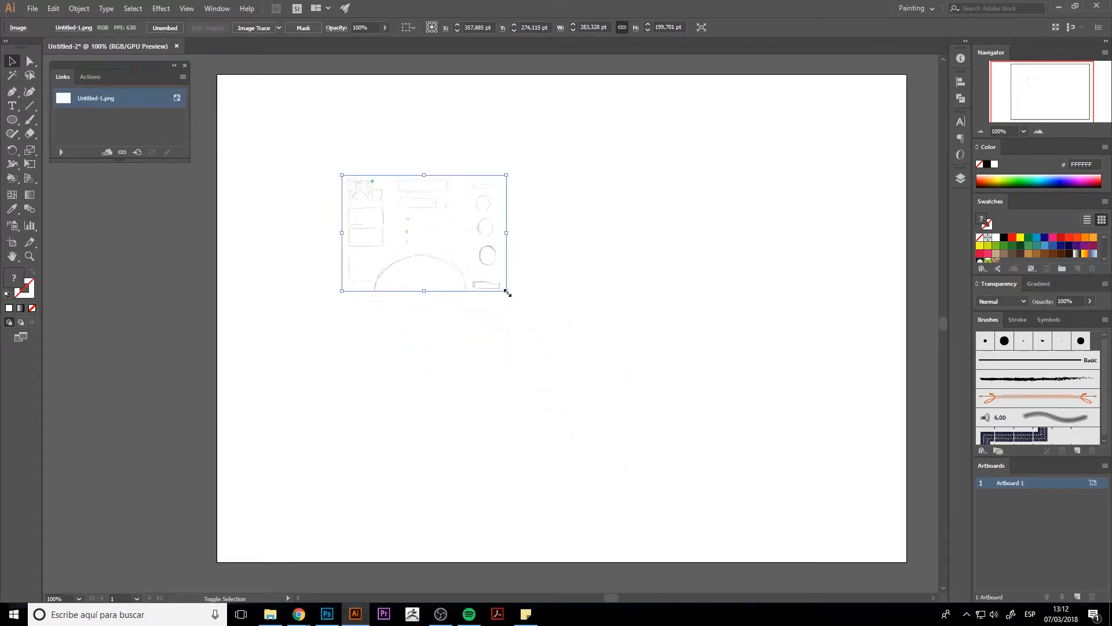
- Enlarge and reposition the embedded sketch to cover the whole artboard, about 1193 × 841 pt
left_click_drag(506, 291, 719, 441)
mouse_move(654, 366)
left_mouse_down()
mouse_move(550, 262)
mouse_move(559, 287)
mouse_move(587, 304)
mouse_move(586, 294)
left_mouse_up()
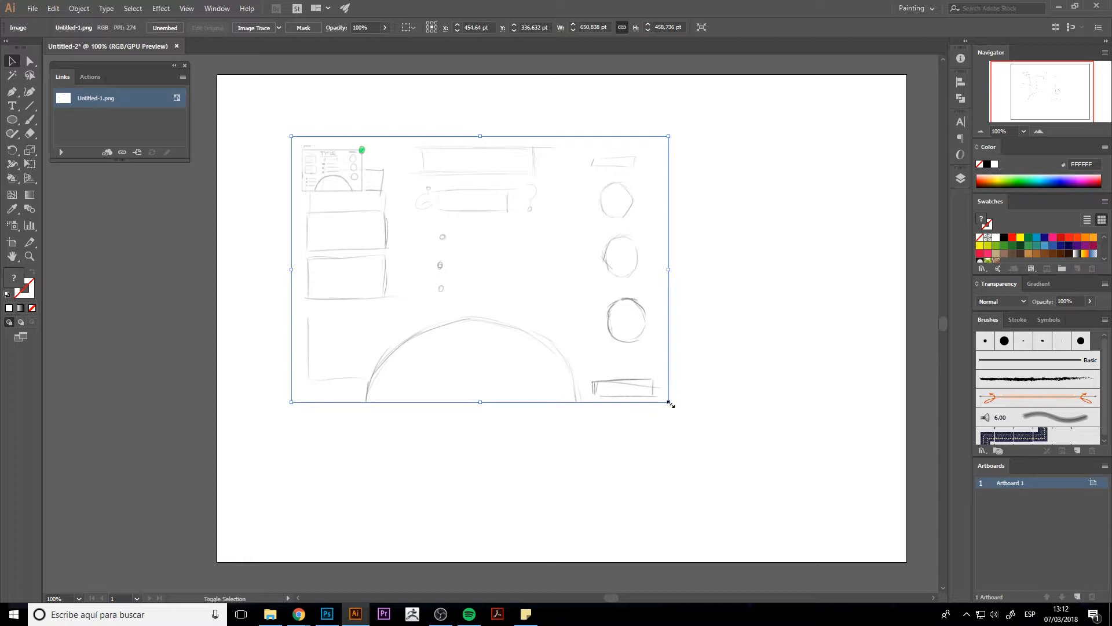
mouse_move(669, 401)
left_mouse_down()
mouse_move(779, 516)
mouse_move(803, 498)
left_mouse_up()
left_click_drag(708, 392, 637, 341)
left_click_drag(728, 435, 906, 582)
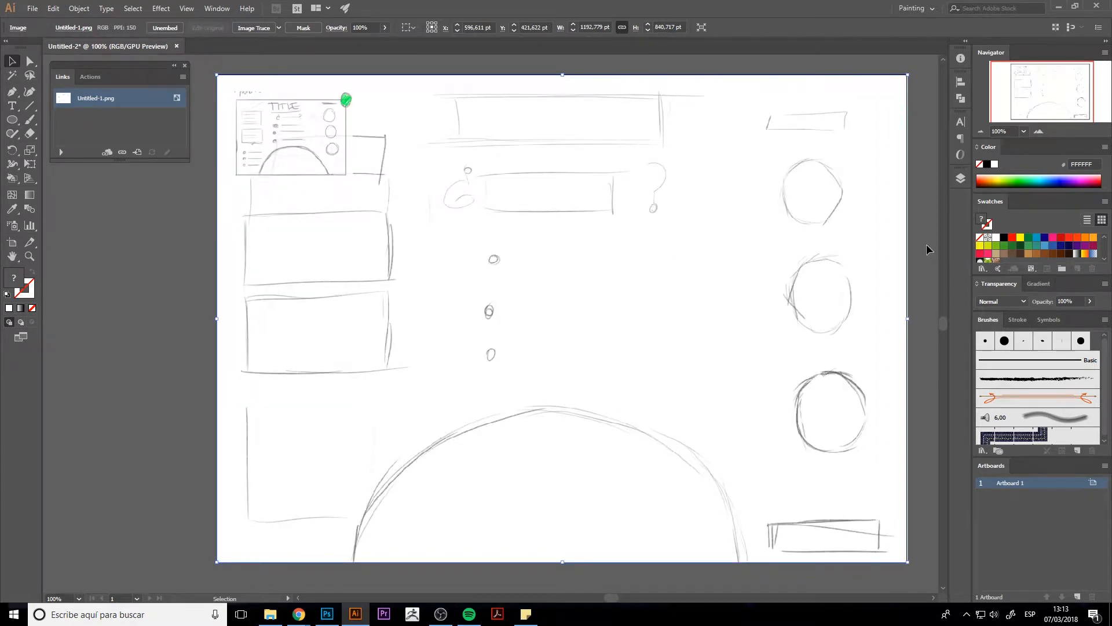
key("Return")
left_click(614, 393)
- Lower the embedded sketch's opacity to 30%
left_click(956, 183)
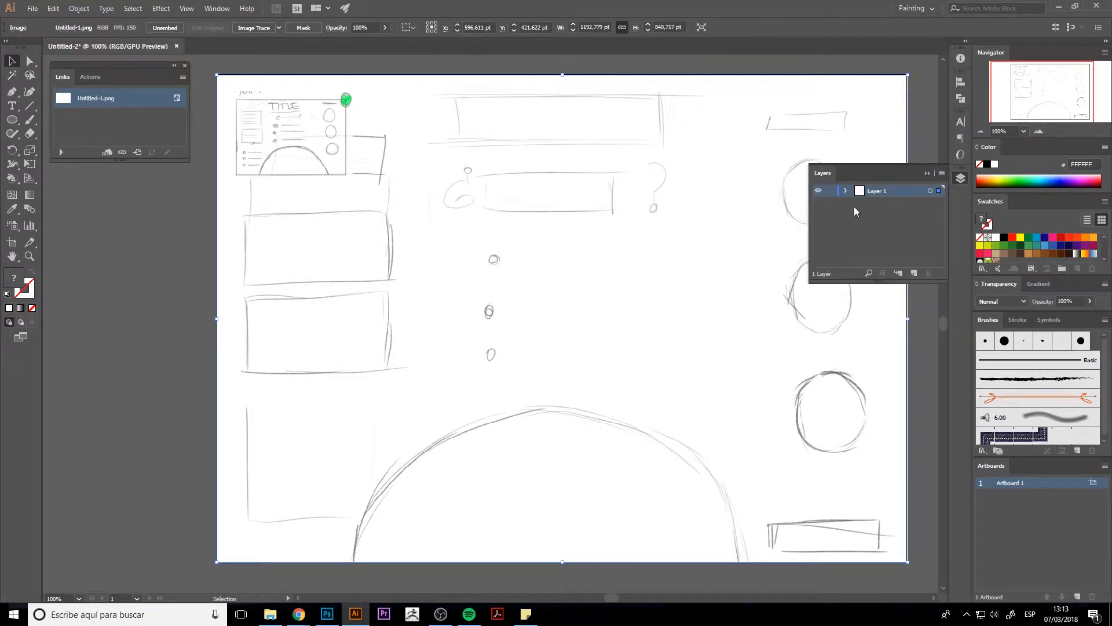
left_click(383, 29)
left_click(353, 41)
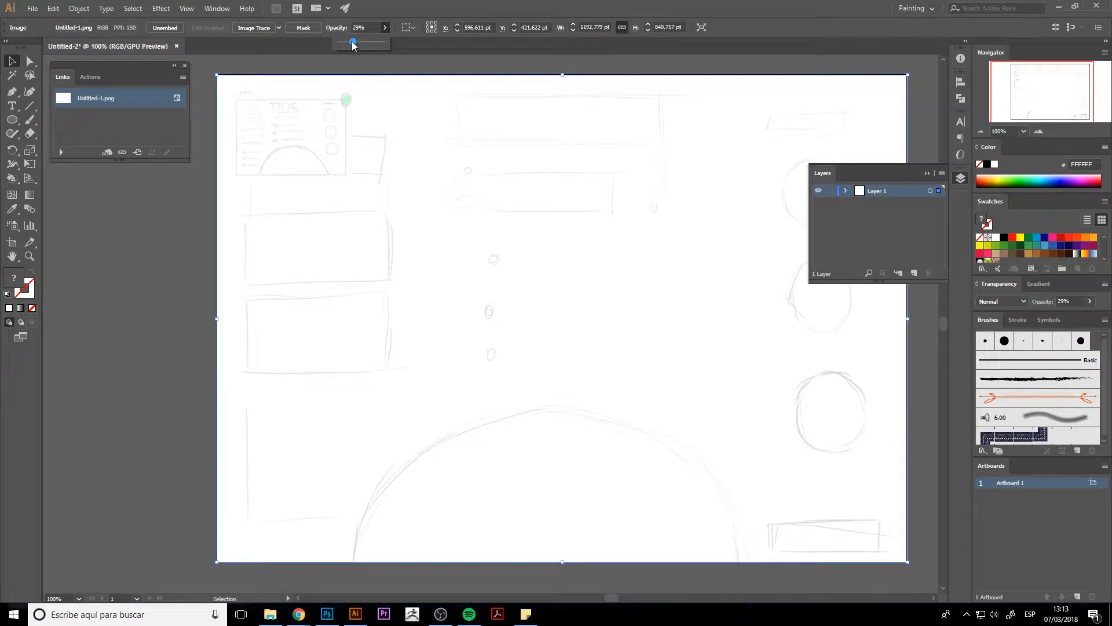
- Lock Layer 1 with the sketch and add a new layer above it
left_click(831, 191)
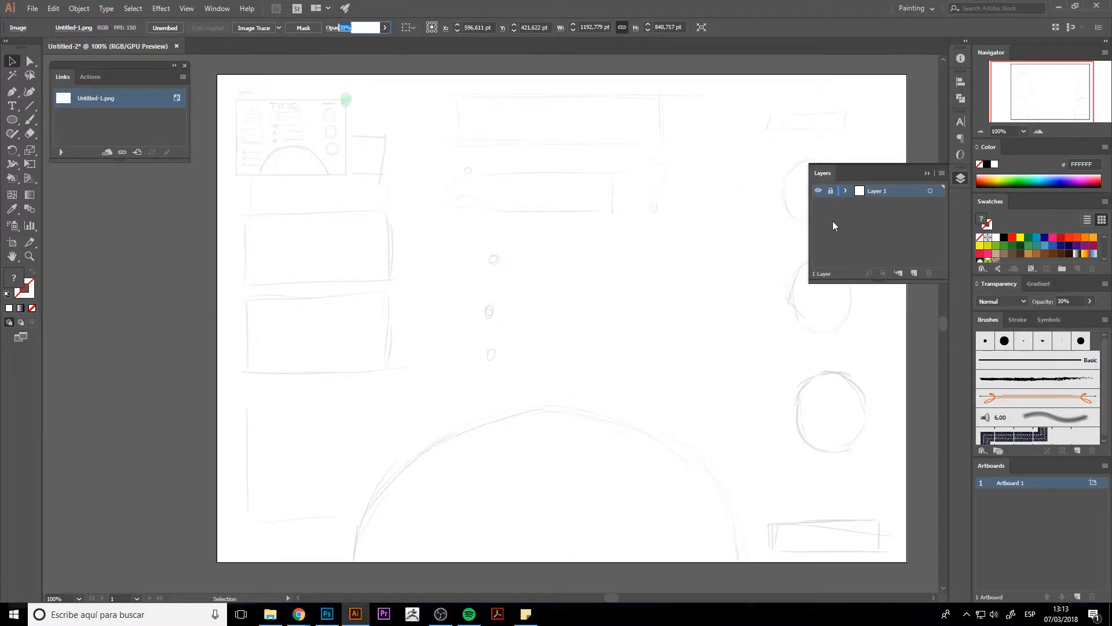
left_click(914, 272)
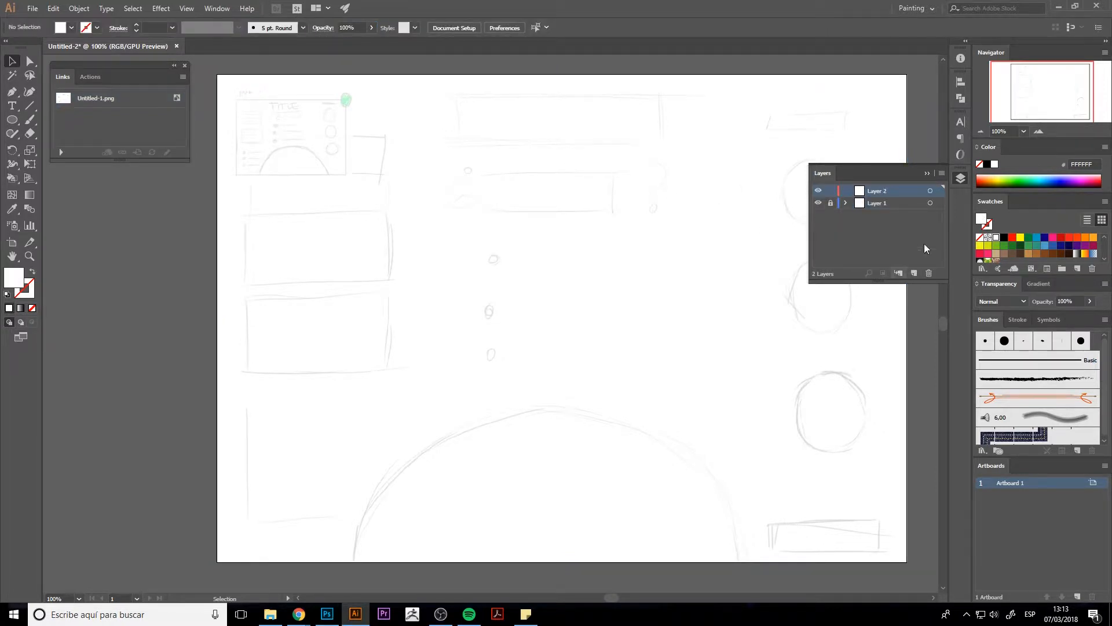
left_click(961, 178)
- Set up the Paintbrush tool with the 5 pt. Round brush and a black stroke
left_click(985, 341)
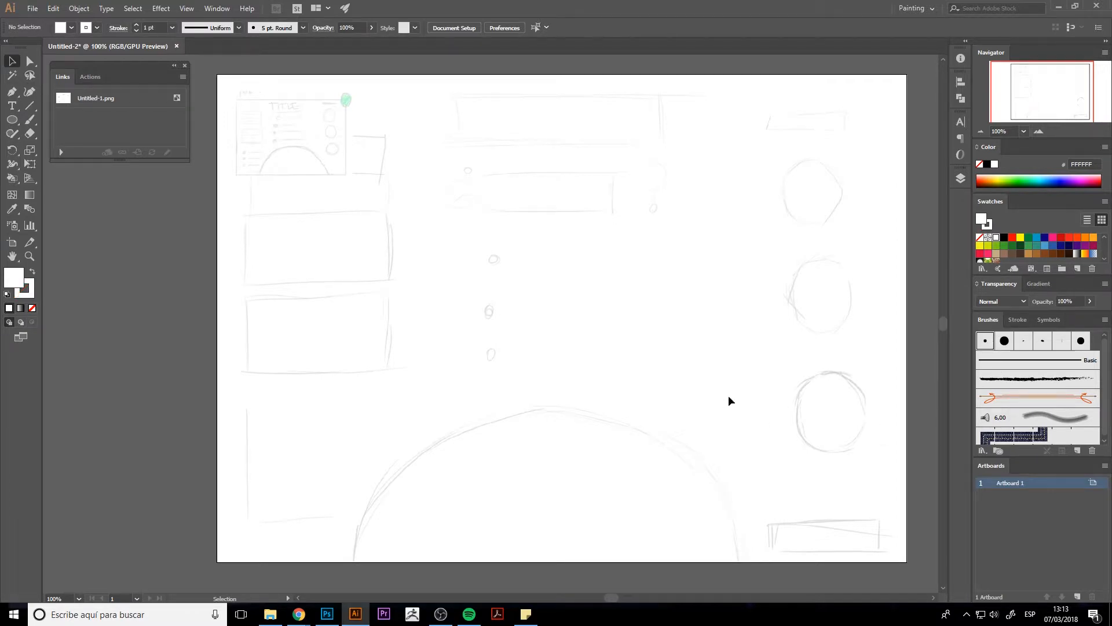
key("b")
left_click(26, 292)
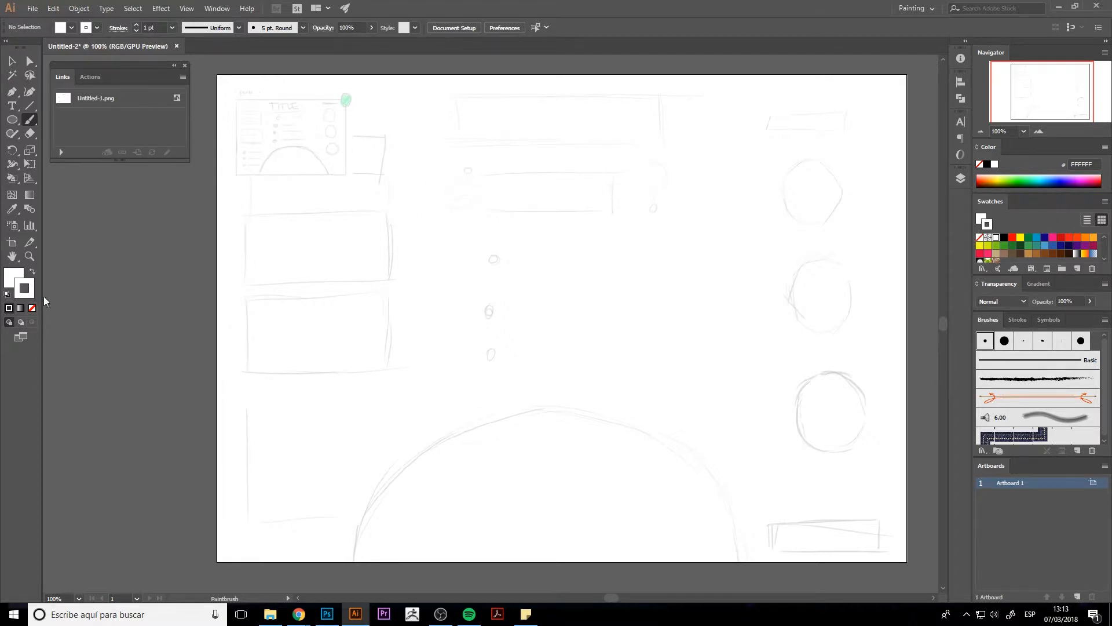
left_click(1004, 237)
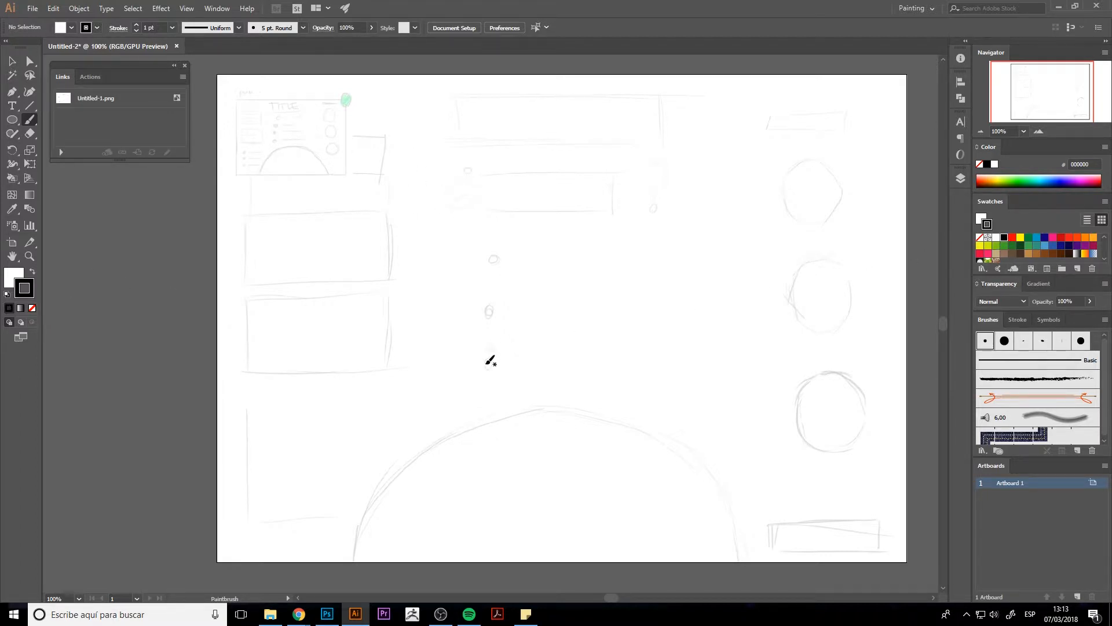
mouse_move(361, 554)
left_mouse_down()
mouse_move(392, 478)
mouse_move(460, 433)
mouse_move(628, 444)
left_mouse_up()
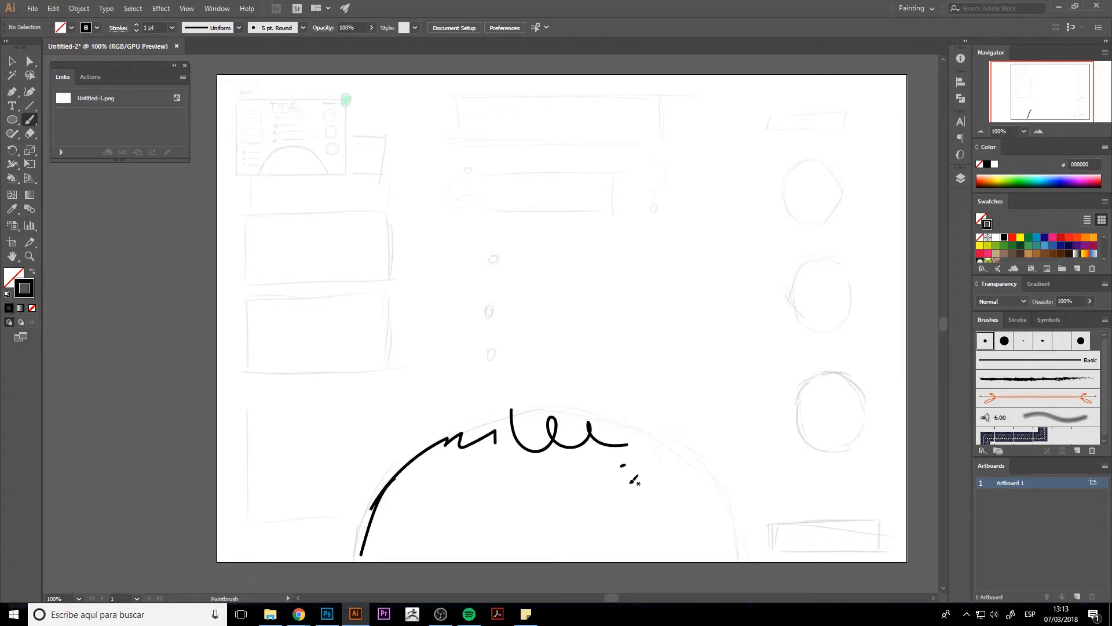
key("ctrl")
key("ctrl+z")
key("ctrl+z")
key("ctrl+z")
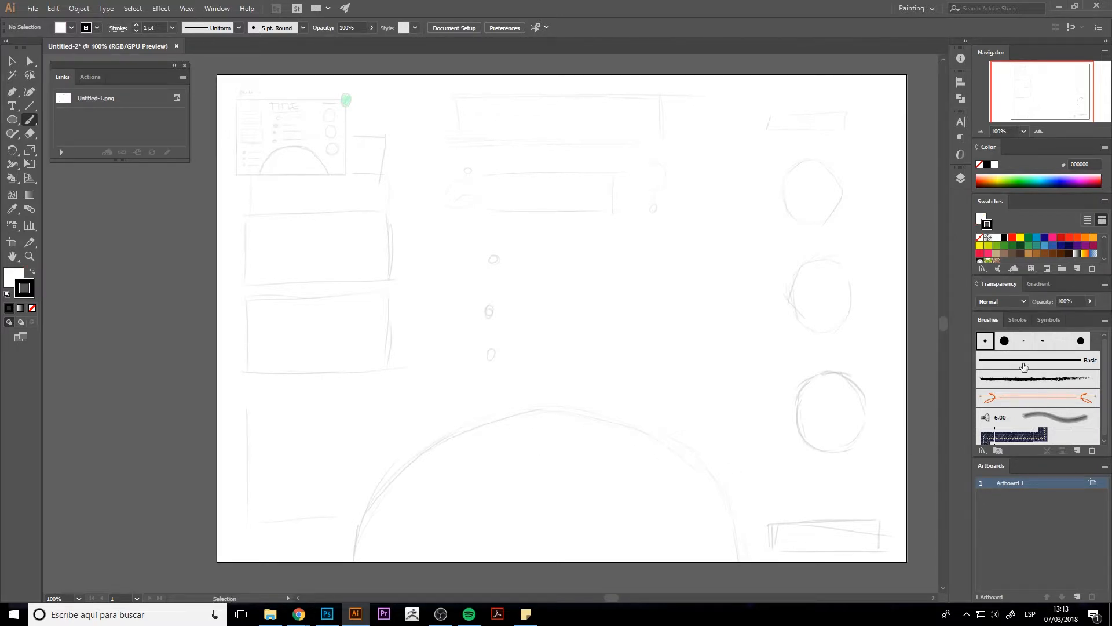
- Trace the sketch's large arch along the artboard's lower edge in black with the 3 pt. Oval brush
left_click(1025, 341)
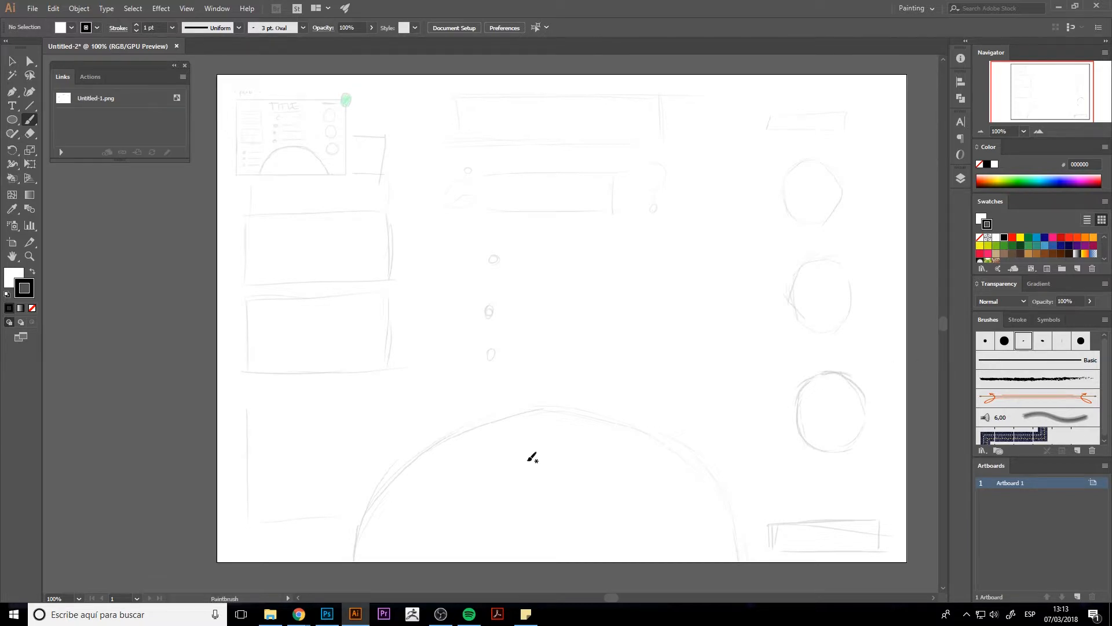
mouse_move(371, 517)
left_mouse_down()
mouse_move(491, 447)
mouse_move(533, 454)
left_mouse_up()
key("ctrl+z")
key("ctrl+z")
left_click_drag(350, 565, 377, 484)
key("ctrl+z")
mouse_move(357, 559)
left_mouse_down()
mouse_move(398, 473)
mouse_move(472, 428)
mouse_move(551, 404)
mouse_move(663, 435)
mouse_move(695, 463)
left_mouse_up()
mouse_move(636, 415)
left_mouse_down()
mouse_move(735, 522)
mouse_move(746, 589)
left_mouse_up()
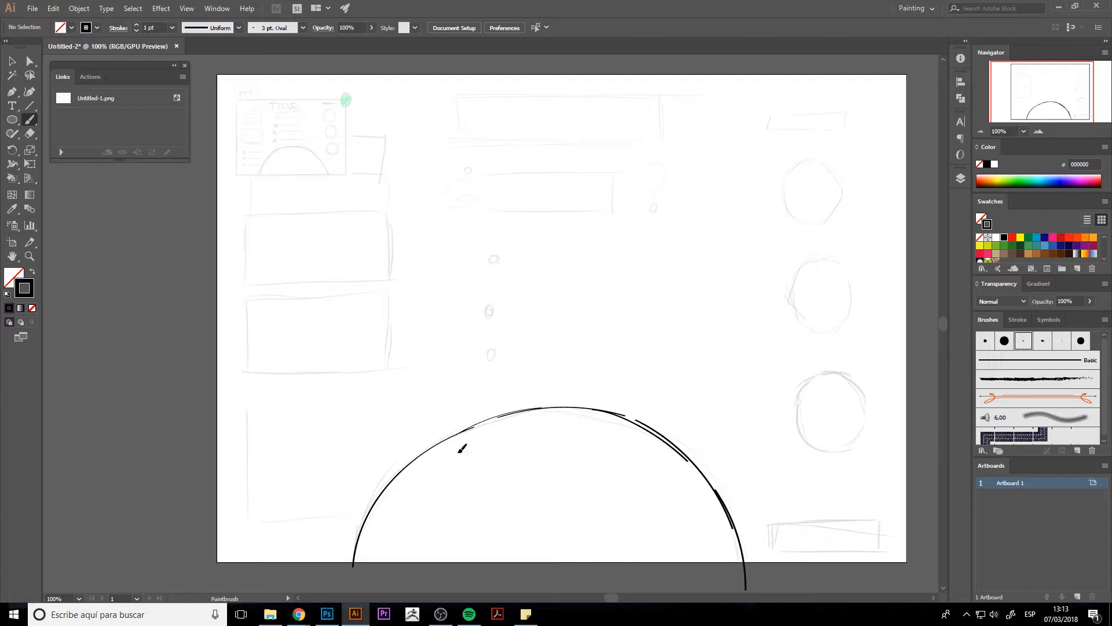
- Try drawing two double-ringed oval eyes and a curved mouth in black inside the top of the arch
mouse_move(459, 451)
left_mouse_down()
mouse_move(466, 473)
mouse_move(456, 473)
mouse_move(464, 448)
mouse_move(484, 445)
mouse_move(487, 456)
mouse_move(482, 443)
mouse_move(485, 460)
mouse_move(452, 465)
mouse_move(451, 476)
mouse_move(468, 449)
left_mouse_up()
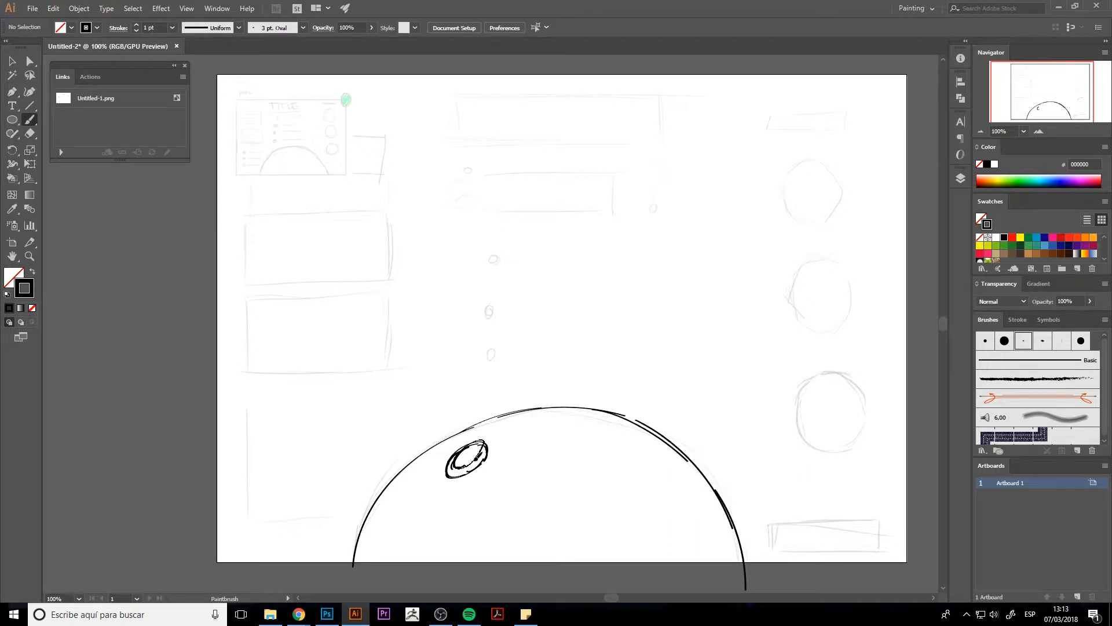
key("ctrl+z")
key("ctrl+z")
left_click_drag(470, 450, 490, 446)
mouse_move(539, 446)
left_mouse_down()
mouse_move(579, 461)
mouse_move(585, 441)
mouse_move(541, 451)
mouse_move(589, 437)
mouse_move(626, 472)
mouse_move(618, 457)
mouse_move(660, 470)
mouse_move(626, 437)
mouse_move(657, 476)
mouse_move(630, 464)
mouse_move(653, 446)
left_mouse_up()
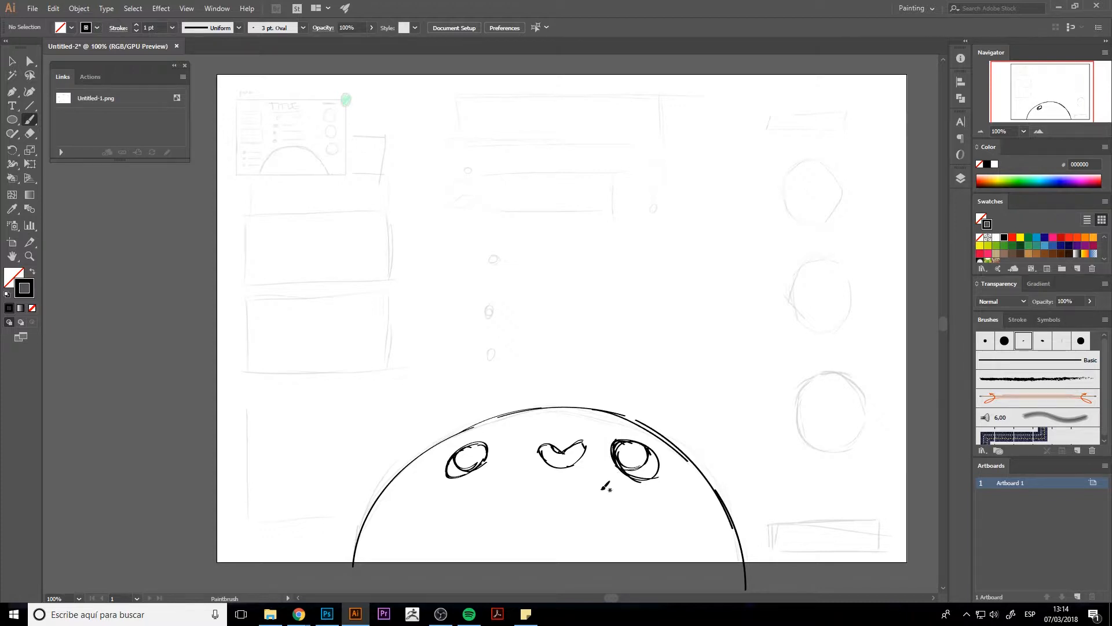
- Erase both eyes and the mouth inside the arch on Layer 2
key("e")
key("x")
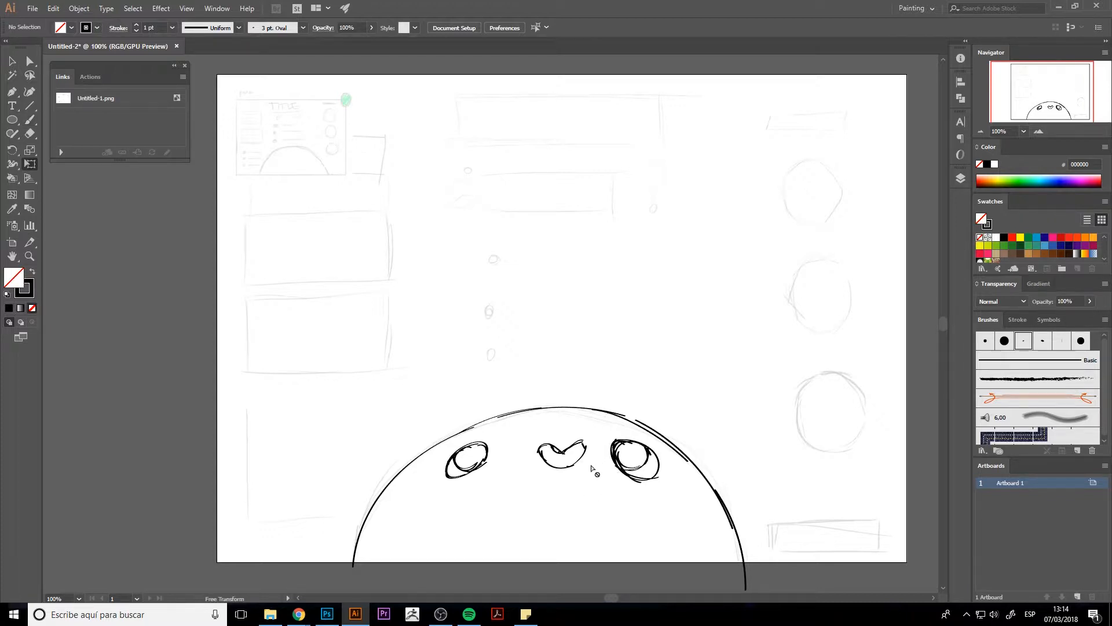
left_click(960, 179)
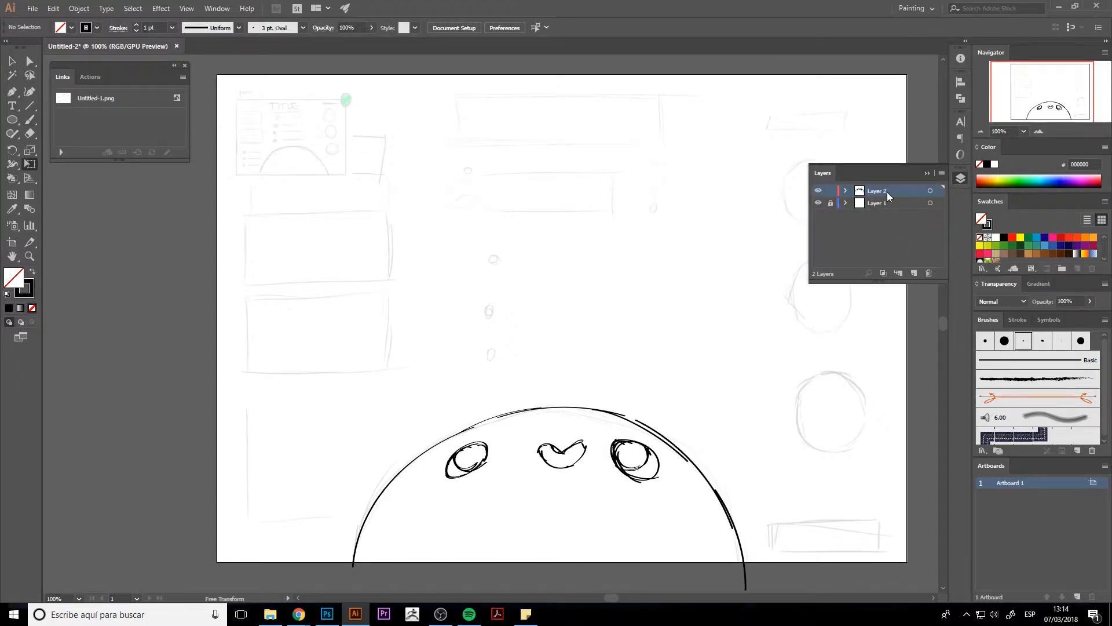
left_click(967, 178)
key("shift+e")
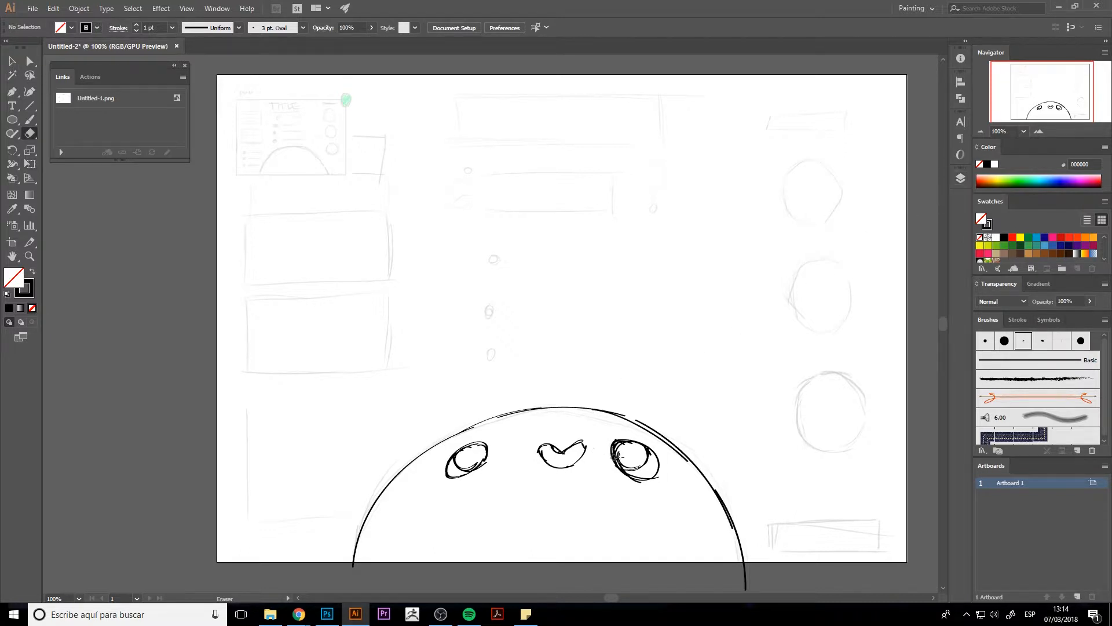
mouse_move(619, 478)
left_mouse_down()
mouse_move(622, 458)
mouse_move(617, 471)
mouse_move(642, 478)
mouse_move(624, 443)
mouse_move(648, 453)
mouse_move(616, 440)
mouse_move(656, 456)
left_mouse_up()
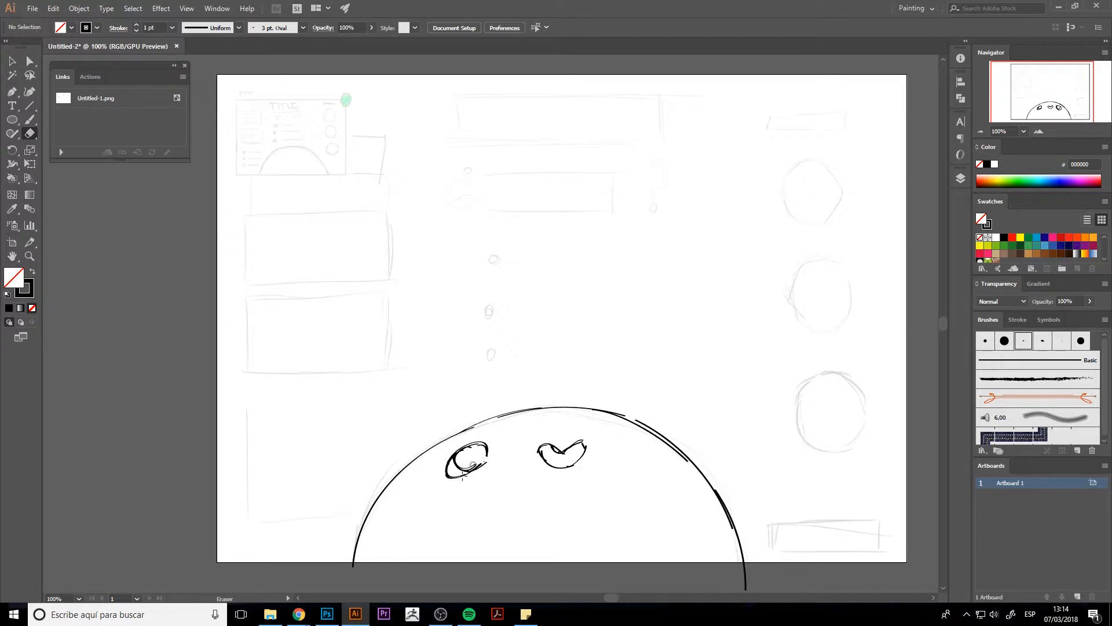
mouse_move(472, 465)
left_mouse_down()
mouse_move(484, 439)
mouse_move(464, 449)
mouse_move(535, 450)
mouse_move(546, 460)
mouse_move(537, 471)
mouse_move(555, 477)
mouse_move(583, 454)
left_mouse_up()
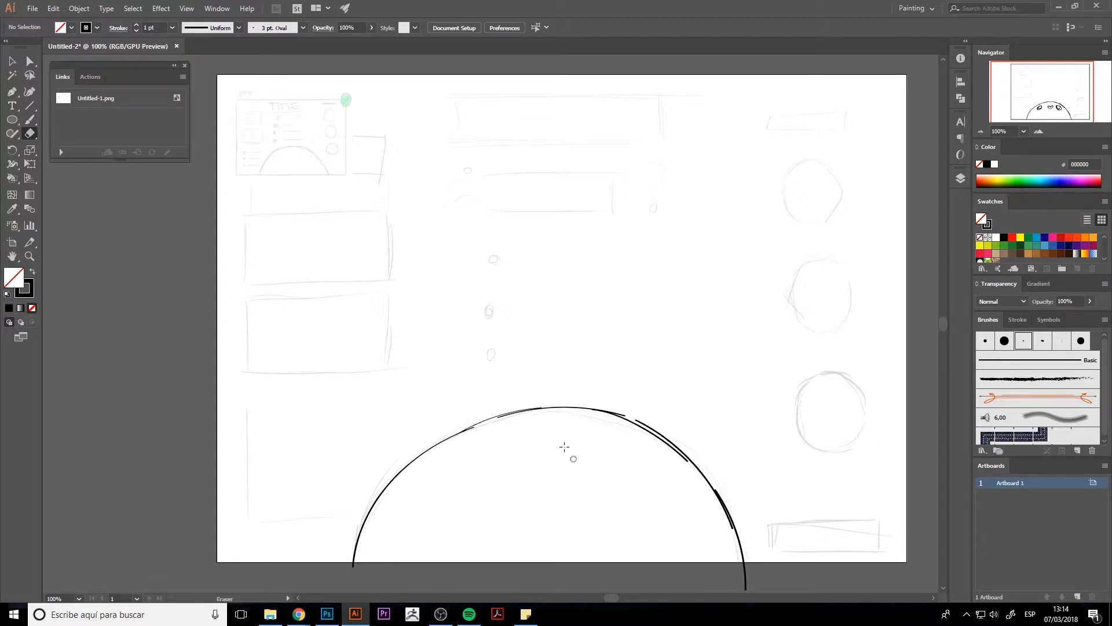
- Paint two larger oval eyes and a small smile inside the arch, plus a small heart above it
key("b")
mouse_move(467, 441)
left_mouse_down()
mouse_move(450, 473)
mouse_move(489, 473)
mouse_move(504, 446)
mouse_move(490, 434)
mouse_move(463, 439)
left_mouse_up()
mouse_move(621, 438)
left_mouse_down()
mouse_move(666, 462)
mouse_move(638, 427)
mouse_move(617, 436)
left_mouse_up()
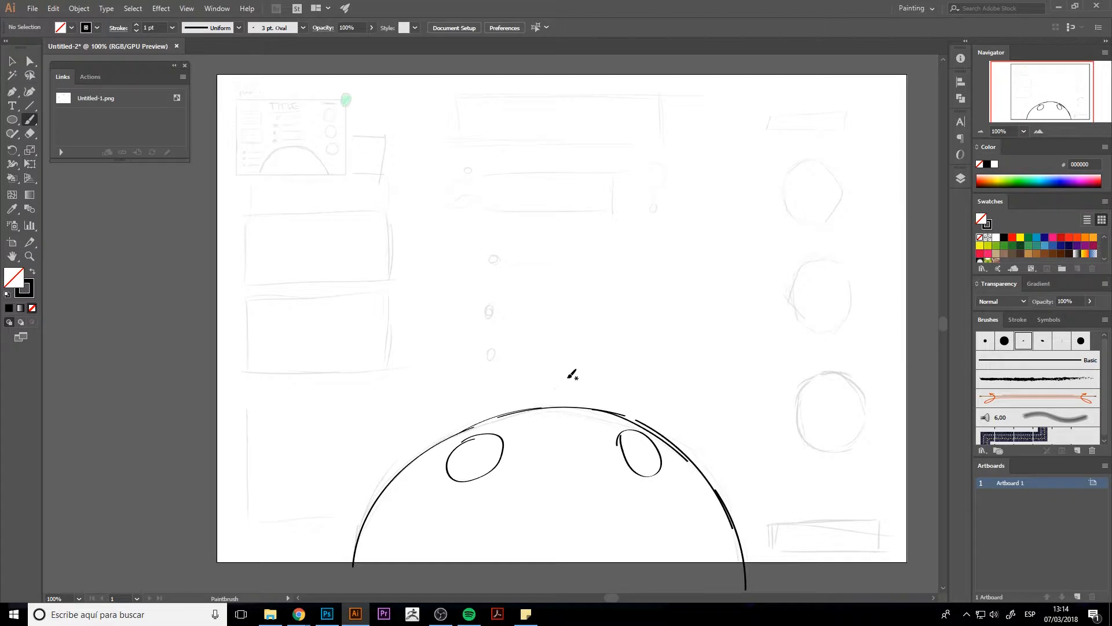
mouse_move(557, 379)
left_mouse_down()
mouse_move(580, 372)
mouse_move(569, 397)
left_mouse_up()
left_click_drag(560, 432, 572, 449)
key("ctrl+z")
- Erase the small heart above the arch
key("e")
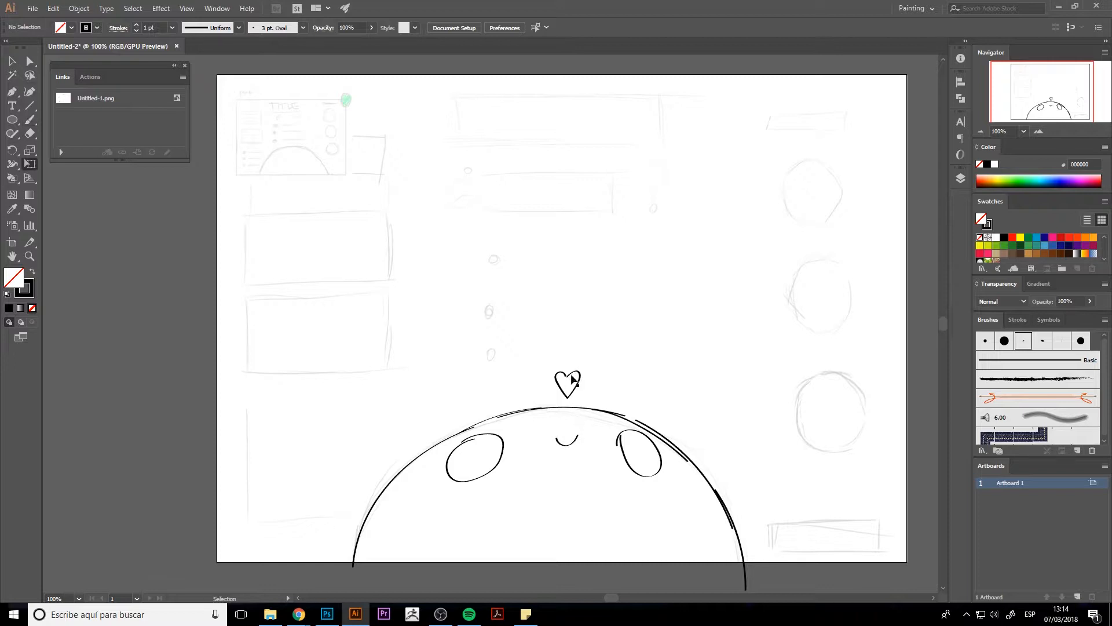
key("shift+e")
mouse_move(556, 376)
left_mouse_down()
mouse_move(582, 368)
mouse_move(559, 383)
left_mouse_up()
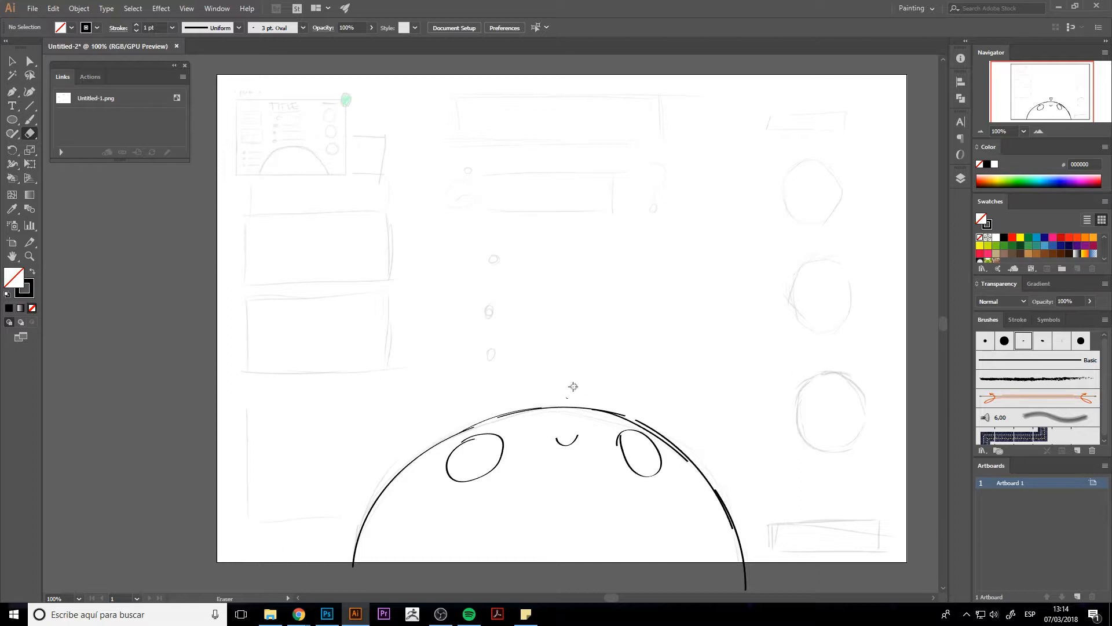
- Paint a smaller oval inside each of the face's two eyes with the Paintbrush
key("b")
left_click_drag(497, 455, 496, 436)
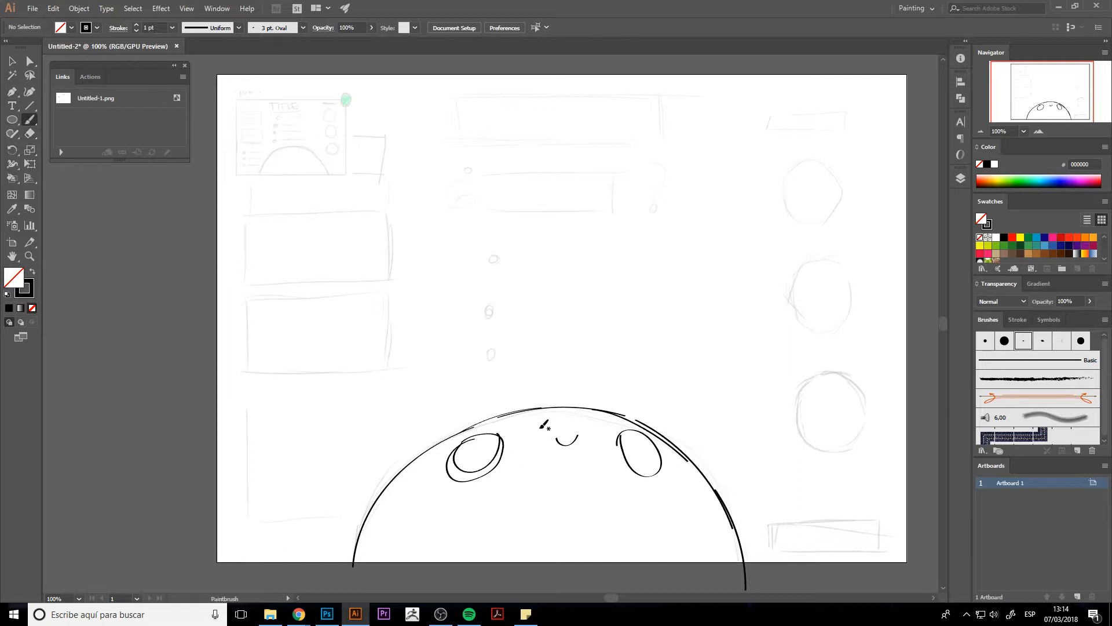
left_click_drag(648, 430, 650, 431)
- Trace the label boxes in the artboard's upper-right and lower-right corners and the three-bullet list with its corner line at lower left
left_click_drag(762, 133, 831, 128)
mouse_move(763, 110)
left_mouse_down()
mouse_move(846, 108)
mouse_move(859, 128)
left_mouse_up()
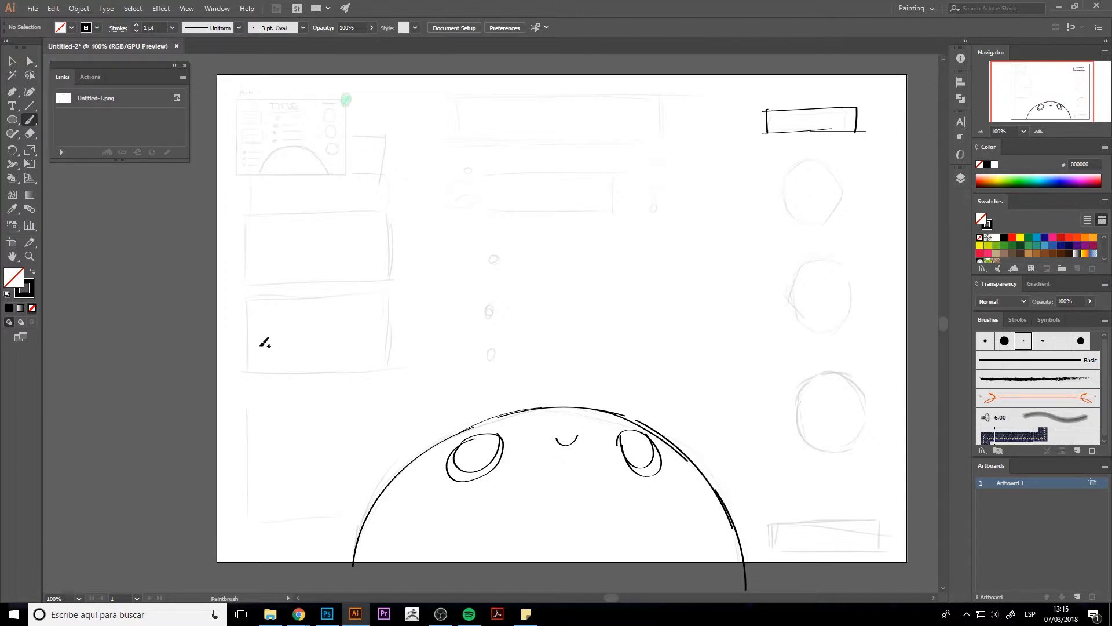
left_click_drag(247, 418, 246, 523)
left_click_drag(257, 465, 255, 501)
left_click_drag(775, 549, 905, 544)
mouse_move(778, 530)
left_mouse_down()
mouse_move(886, 519)
mouse_move(881, 550)
left_mouse_up()
- Trace the two large boxes in the artboard's left column and paint two shallower stacked boxes above them
mouse_move(249, 303)
left_mouse_down()
mouse_move(249, 377)
mouse_move(386, 368)
mouse_move(381, 289)
mouse_move(380, 363)
left_mouse_up()
mouse_move(249, 213)
left_mouse_down()
mouse_move(250, 296)
mouse_move(377, 285)
left_mouse_up()
mouse_move(247, 219)
left_mouse_down()
mouse_move(390, 213)
mouse_move(376, 287)
left_mouse_up()
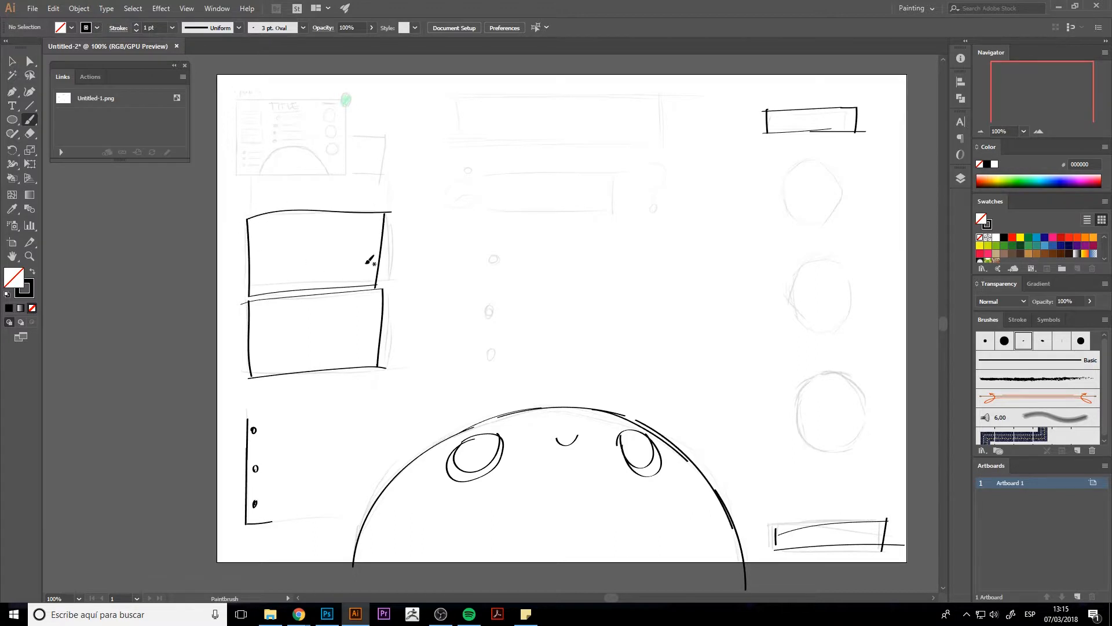
mouse_move(253, 111)
left_mouse_down()
mouse_move(255, 204)
mouse_move(382, 194)
left_mouse_up()
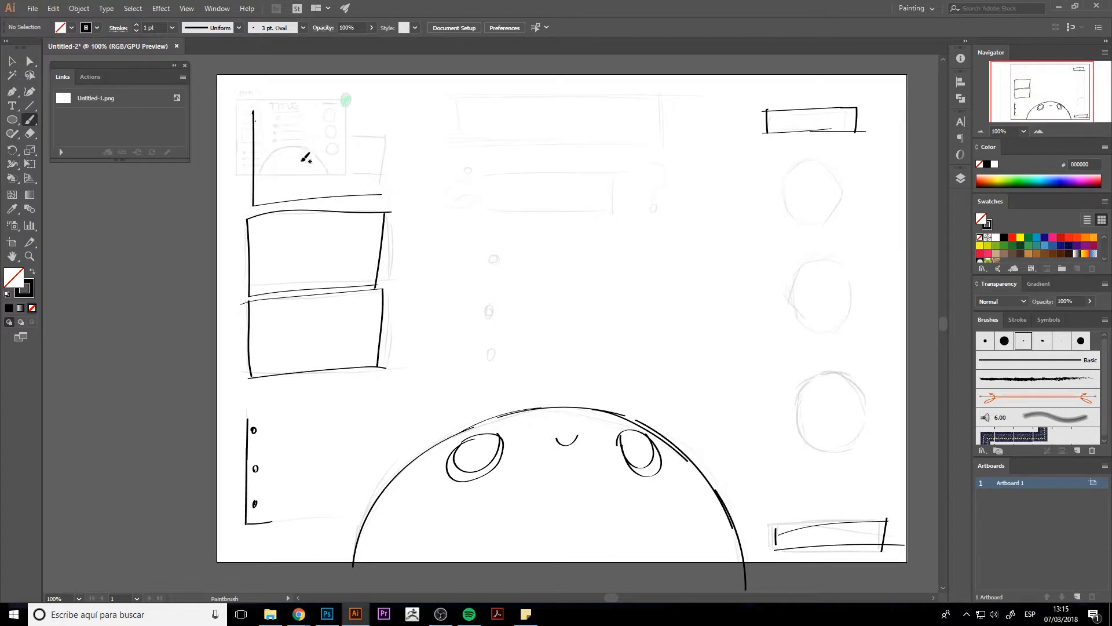
mouse_move(253, 157)
left_mouse_down()
mouse_move(404, 150)
mouse_move(391, 194)
left_mouse_up()
mouse_move(261, 118)
left_mouse_down()
mouse_move(400, 107)
mouse_move(398, 166)
left_mouse_up()
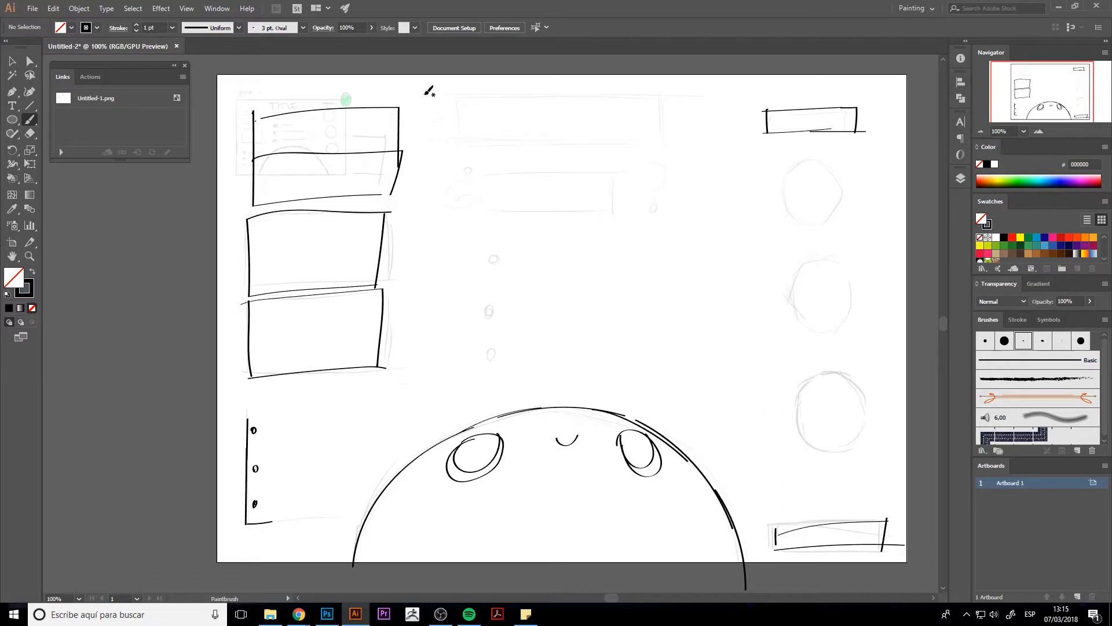
- Trace the wide title box at the top centre and the question box below it, flanked by ¿ and ? marks
mouse_move(428, 92)
left_mouse_down()
mouse_move(435, 146)
mouse_move(549, 153)
mouse_move(615, 94)
mouse_move(671, 95)
mouse_move(667, 145)
left_mouse_up()
left_click_drag(477, 180, 480, 217)
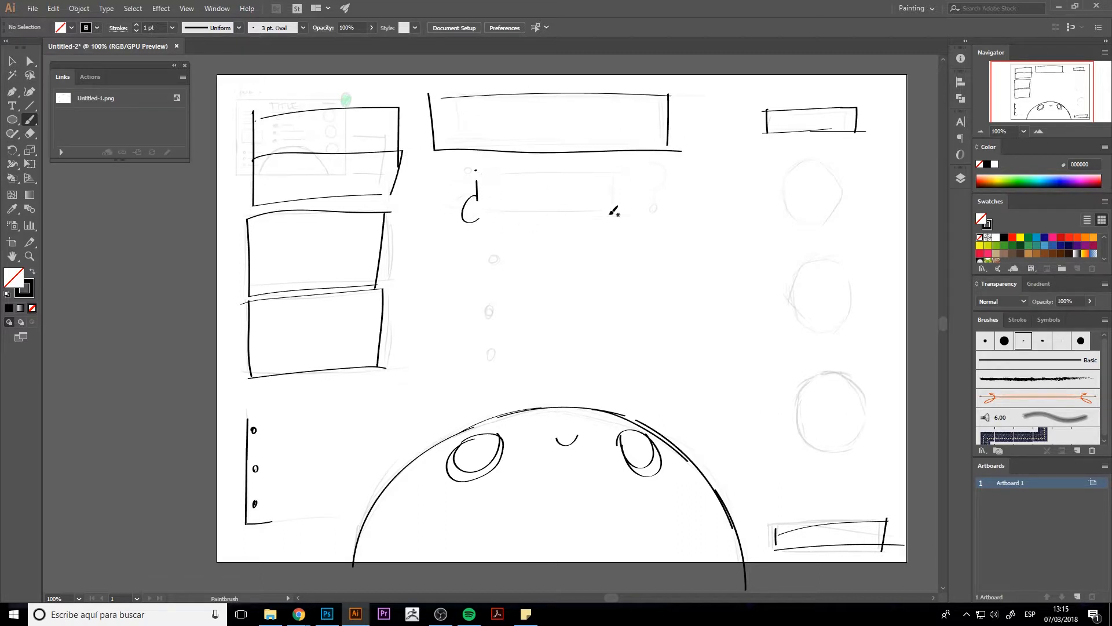
left_click_drag(657, 172, 647, 210)
mouse_move(494, 174)
left_mouse_down()
mouse_move(495, 213)
mouse_move(616, 215)
mouse_move(570, 187)
mouse_move(515, 175)
mouse_move(646, 178)
mouse_move(626, 217)
left_mouse_up()
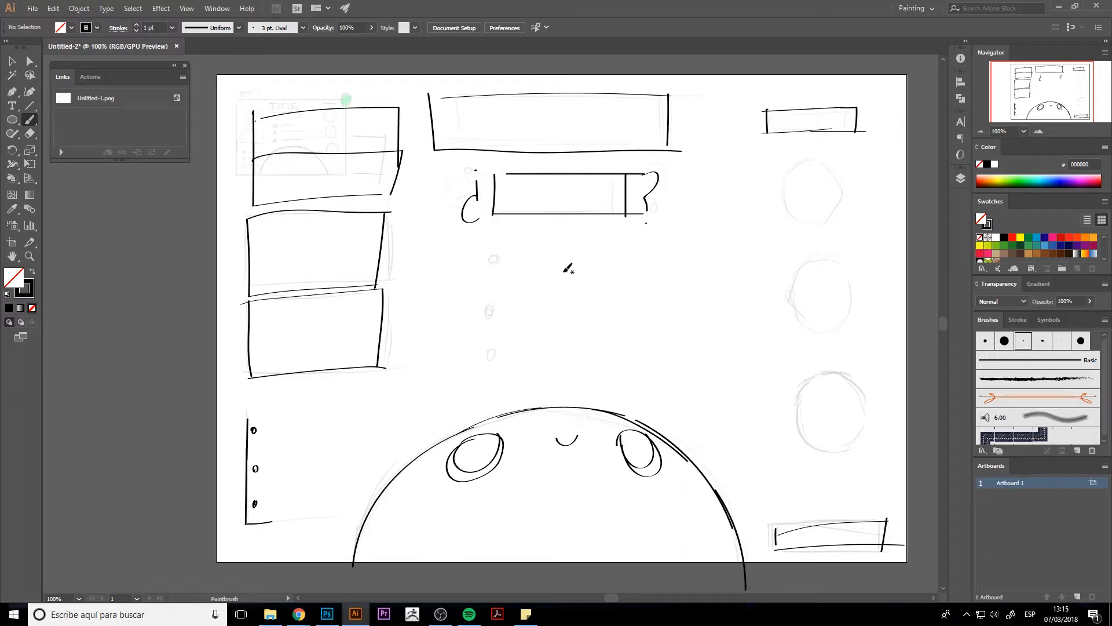
- Trace the three bullets below the question box and the three circles on the artboard's right, adding a simple portrait in each circle
left_click_drag(496, 266, 490, 334)
mouse_move(822, 168)
left_mouse_down()
mouse_move(779, 216)
mouse_move(816, 157)
mouse_move(792, 187)
mouse_move(803, 209)
mouse_move(826, 183)
mouse_move(798, 224)
mouse_move(817, 208)
mouse_move(786, 319)
mouse_move(856, 292)
mouse_move(806, 258)
mouse_move(800, 292)
mouse_move(817, 301)
mouse_move(816, 268)
mouse_move(828, 296)
mouse_move(805, 320)
mouse_move(828, 295)
mouse_move(843, 328)
left_mouse_up()
mouse_move(838, 369)
left_mouse_down()
mouse_move(799, 413)
mouse_move(825, 446)
mouse_move(865, 403)
mouse_move(837, 370)
mouse_move(784, 413)
mouse_move(824, 441)
mouse_move(858, 400)
mouse_move(832, 360)
mouse_move(809, 391)
mouse_move(828, 384)
mouse_move(810, 413)
mouse_move(826, 408)
mouse_move(843, 433)
left_mouse_up()
key("ctrl+z")
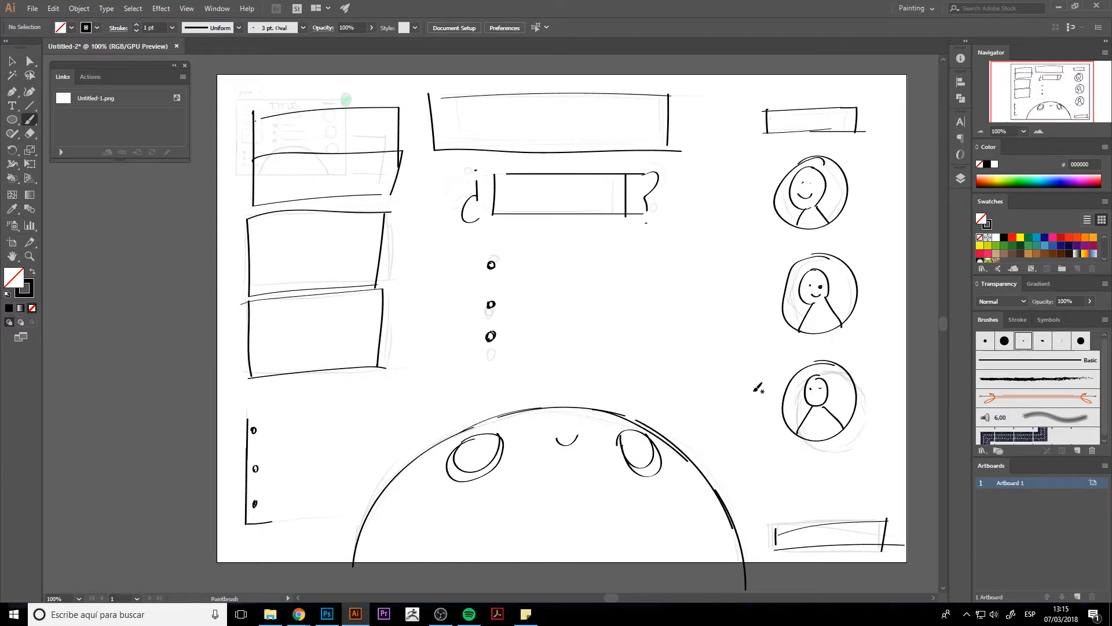
- Switch to heads.psd in Photoshop, hide the layout sketches on Layer 2 copy 3, and show Layer 1 with the three heads
left_click(327, 614)
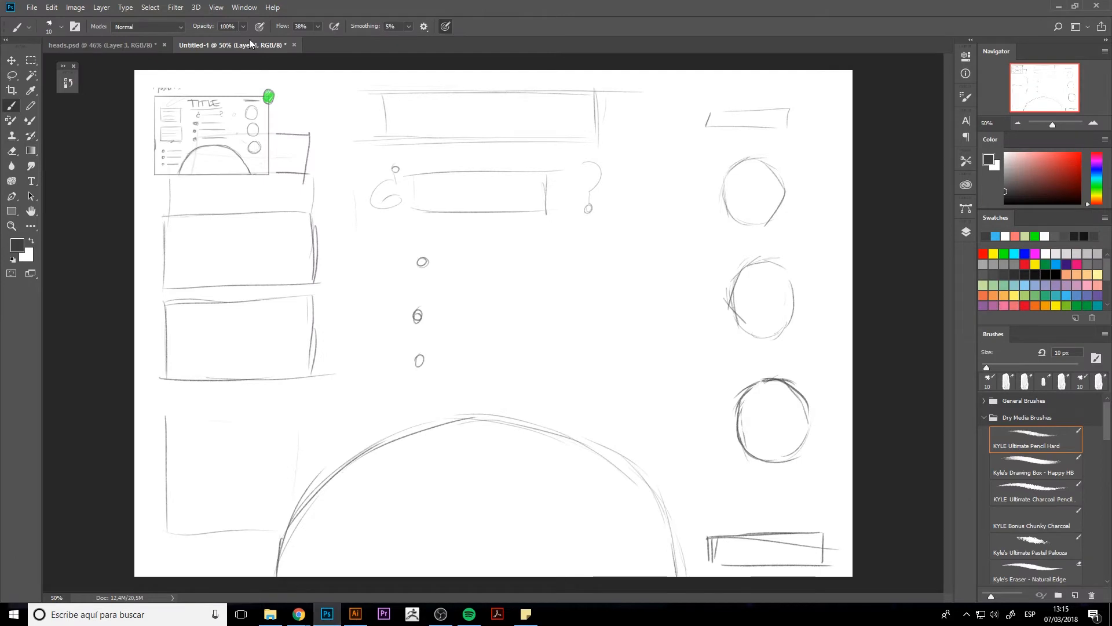
left_click(136, 44)
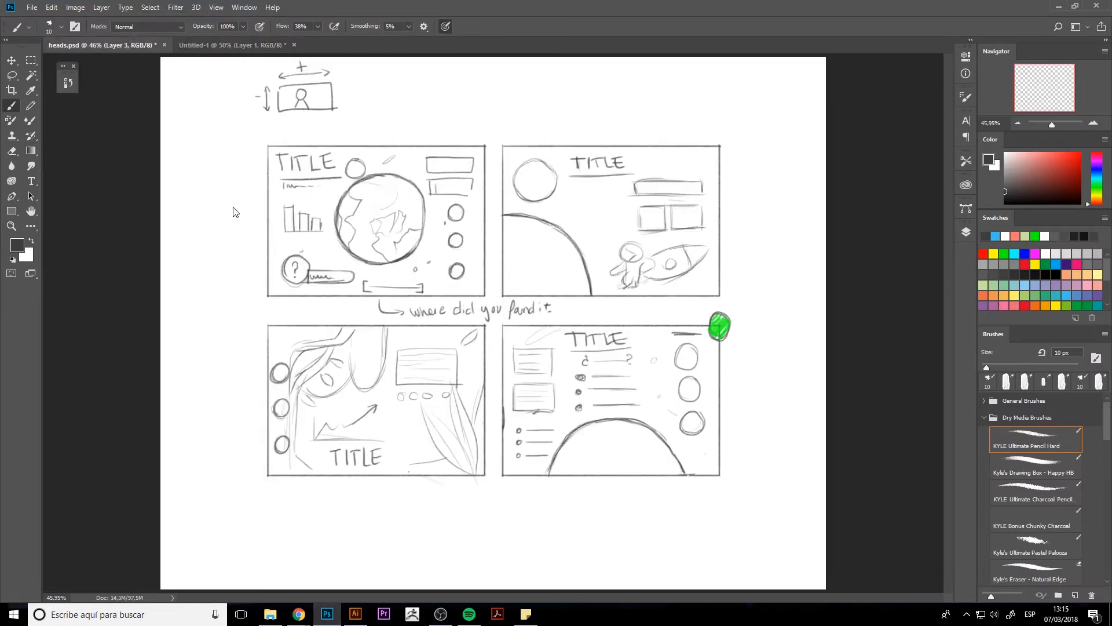
left_click(966, 232)
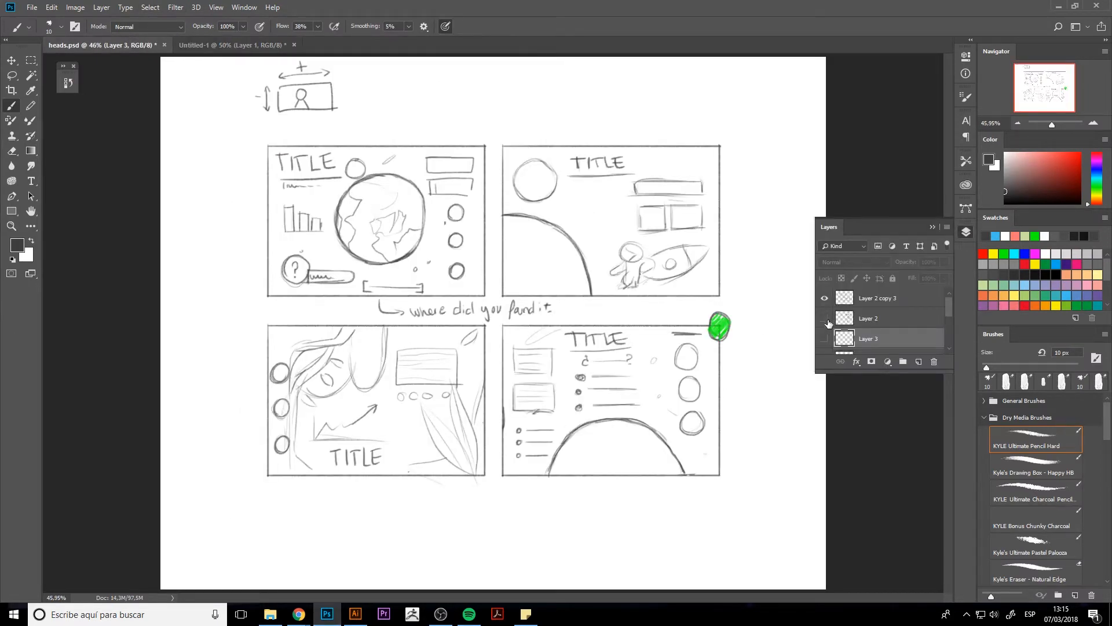
left_click(826, 318)
left_click(825, 318)
left_click(826, 315)
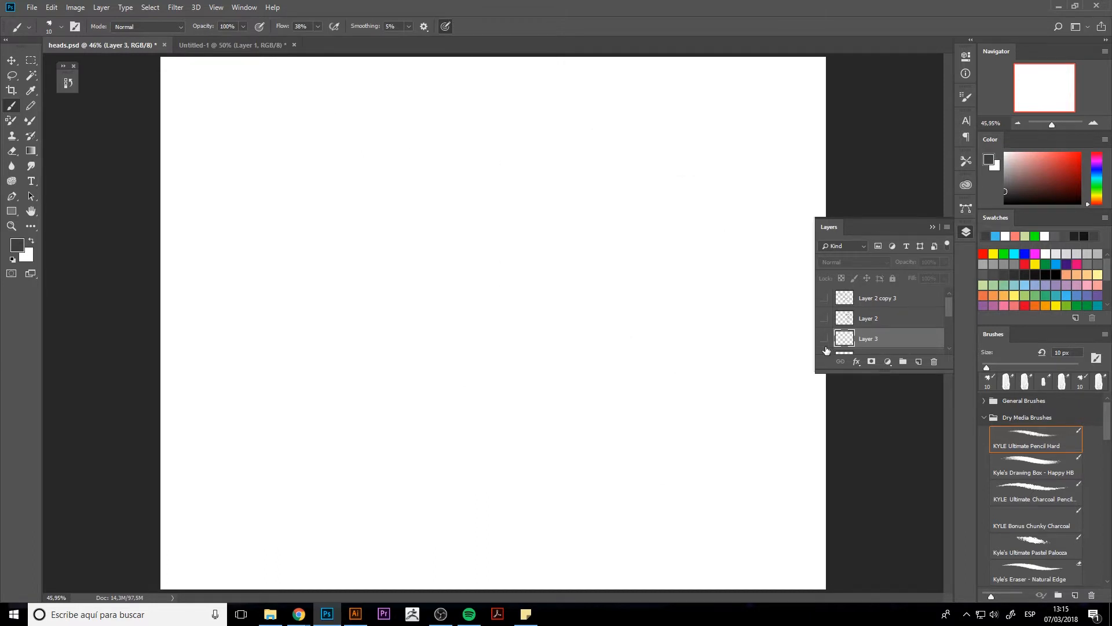
left_click(825, 342)
left_click(825, 341)
scroll(939, 315, "down", 5)
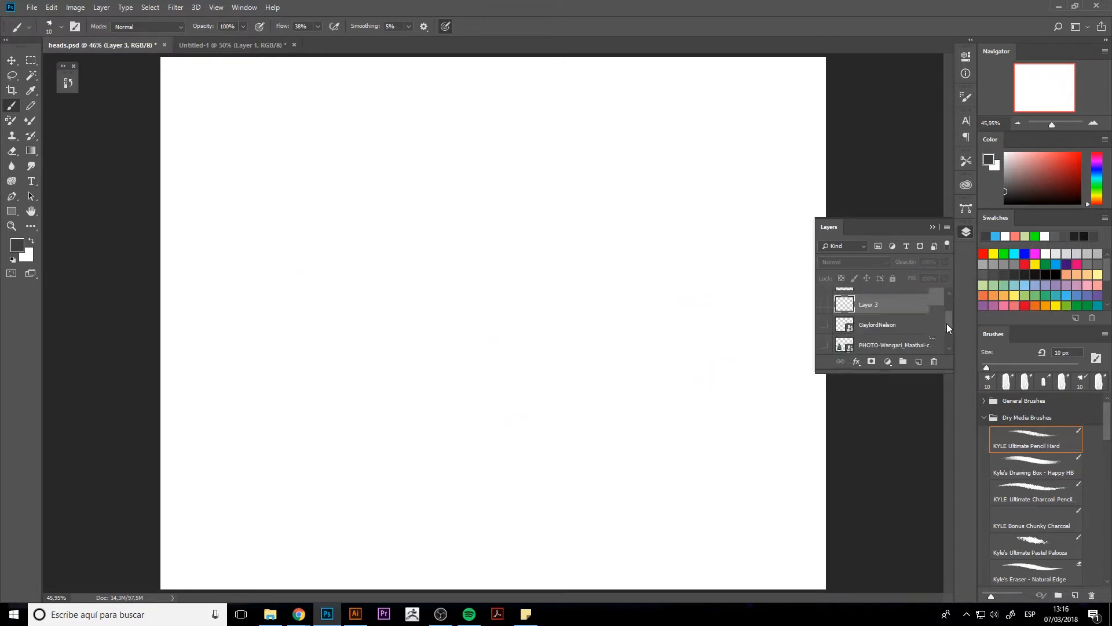
left_click(824, 324)
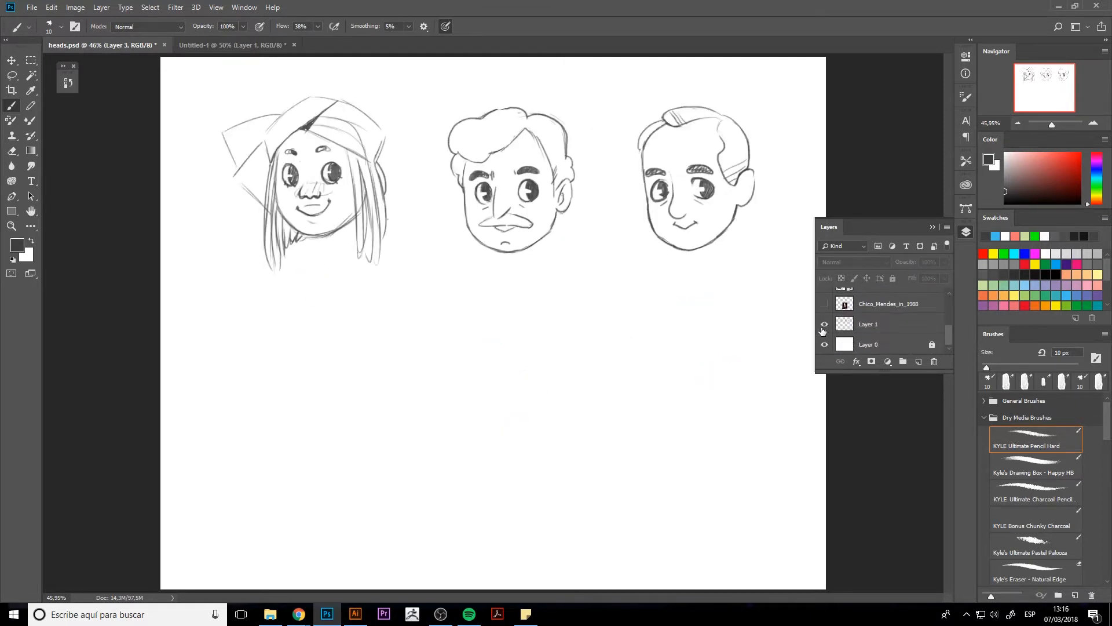
- Crop the canvas to a wide strip around the three heads, cutting off the empty area below them
left_click(11, 92)
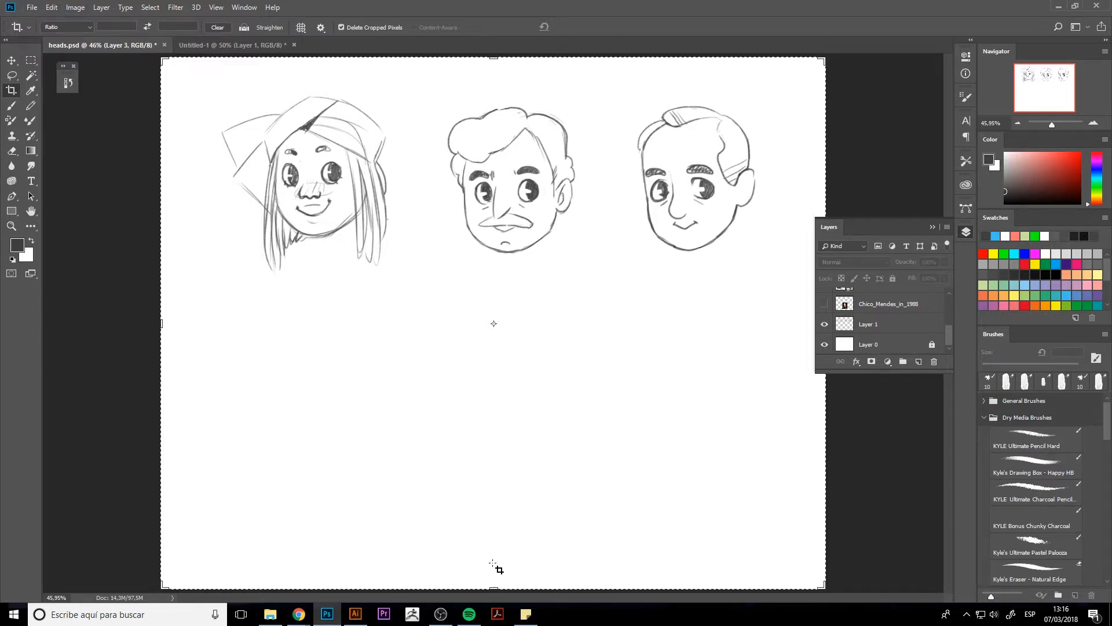
left_click_drag(495, 583, 500, 442)
key("Return")
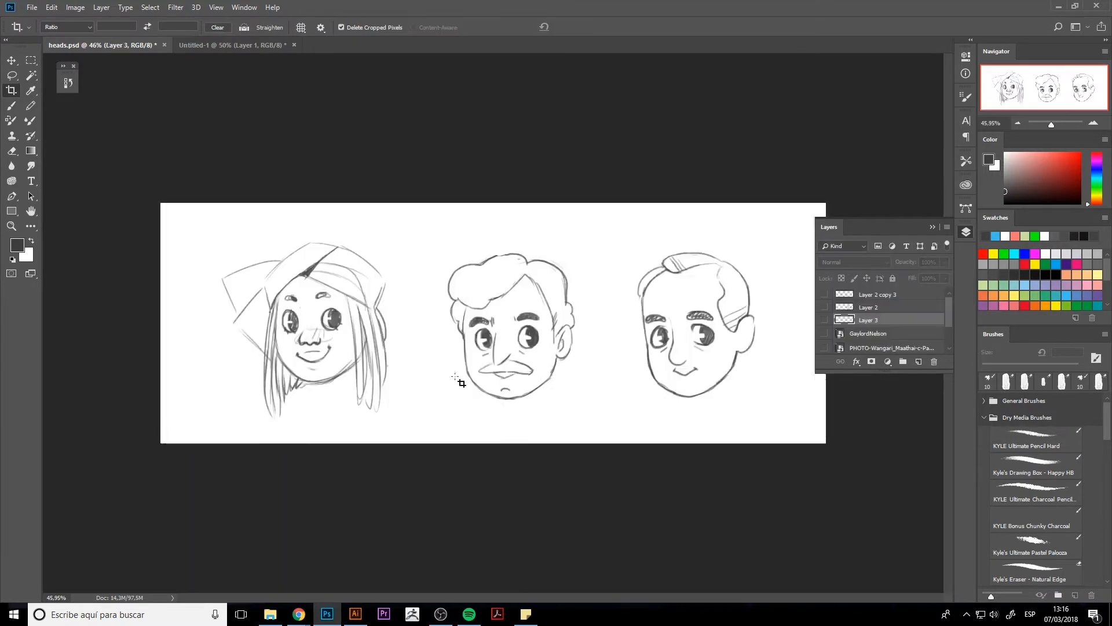
- Export the cropped heads for web as a PNG-24 named heads in the INFOGRAFÍA folder
left_click(31, 8)
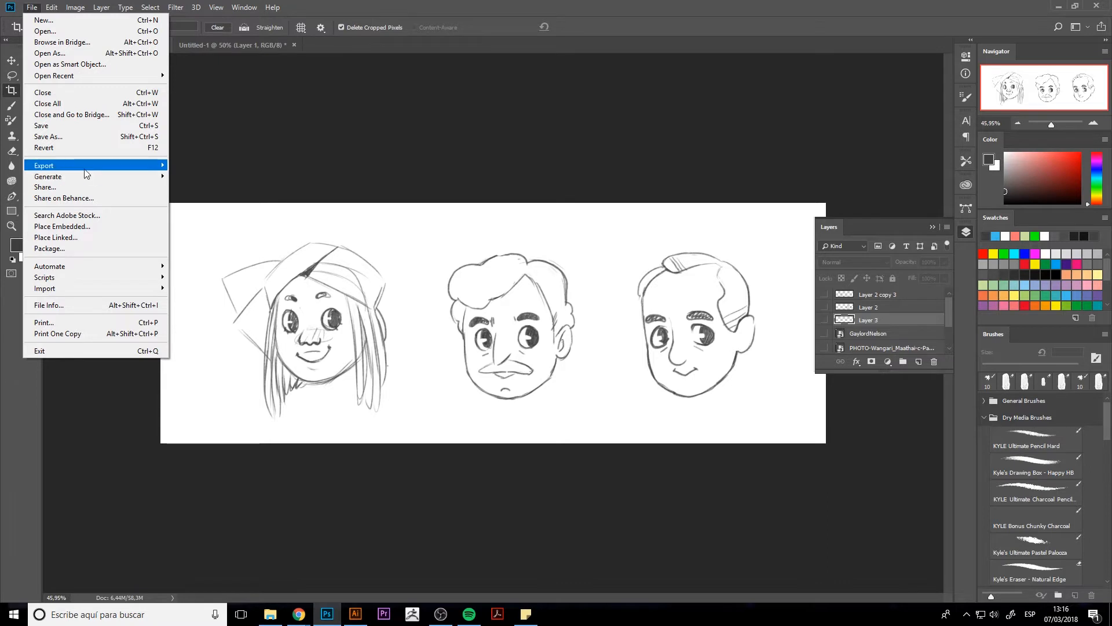
mouse_move(87, 166)
left_click(217, 210)
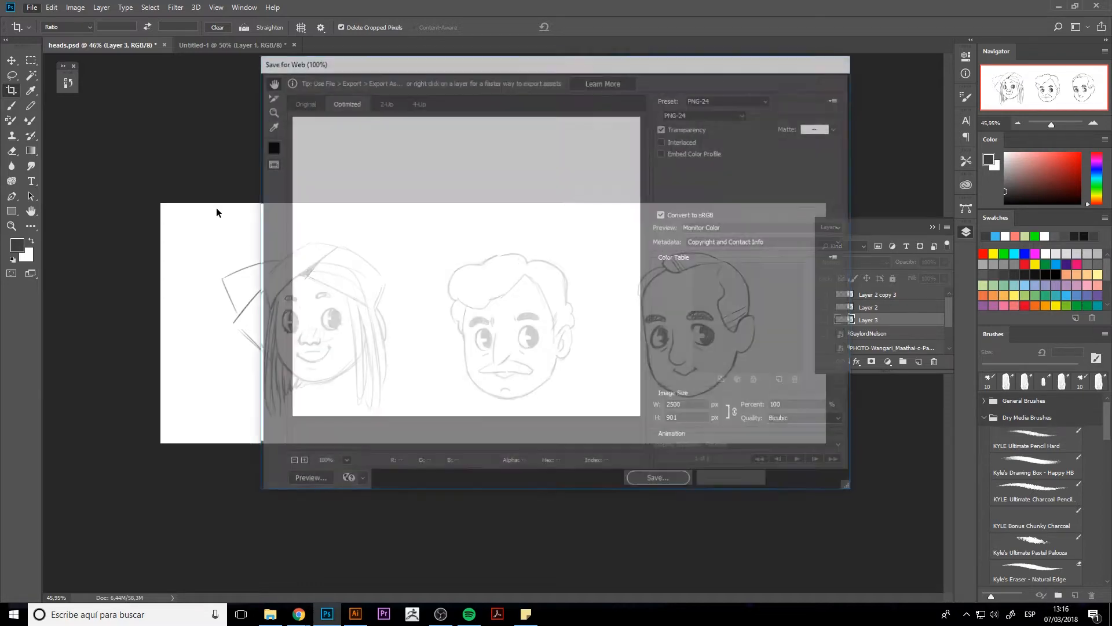
left_click(660, 480)
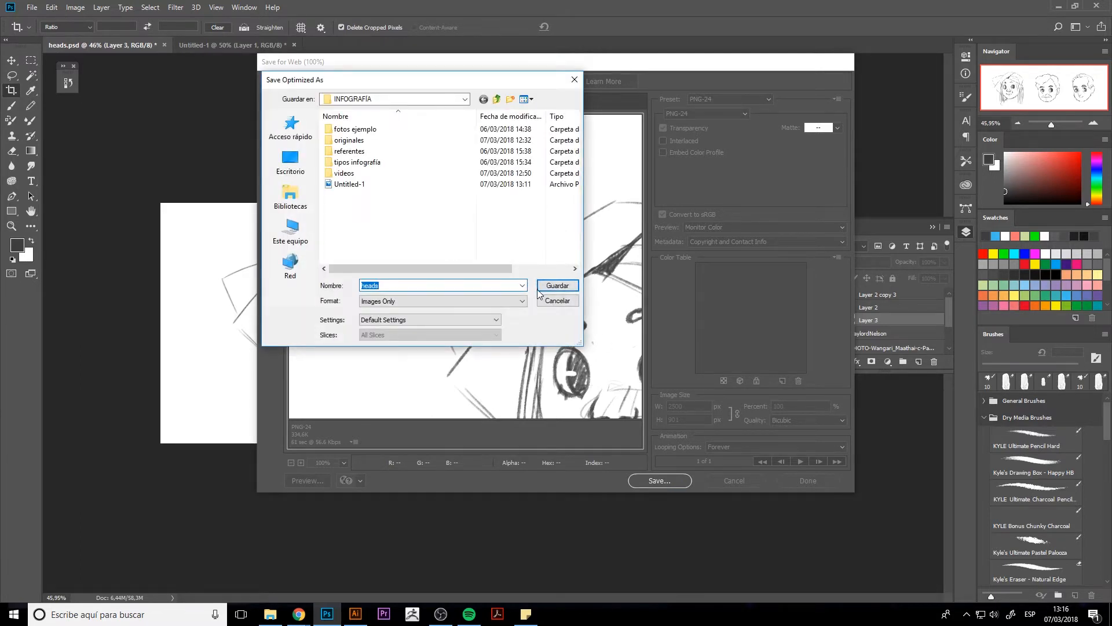
left_click(550, 292)
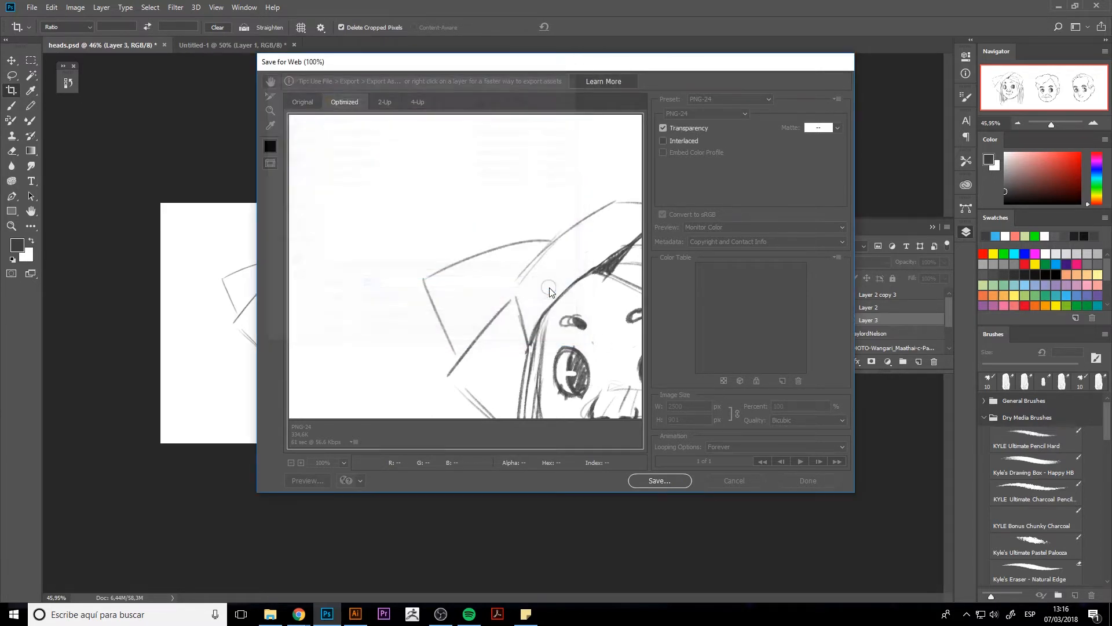
left_click(587, 251)
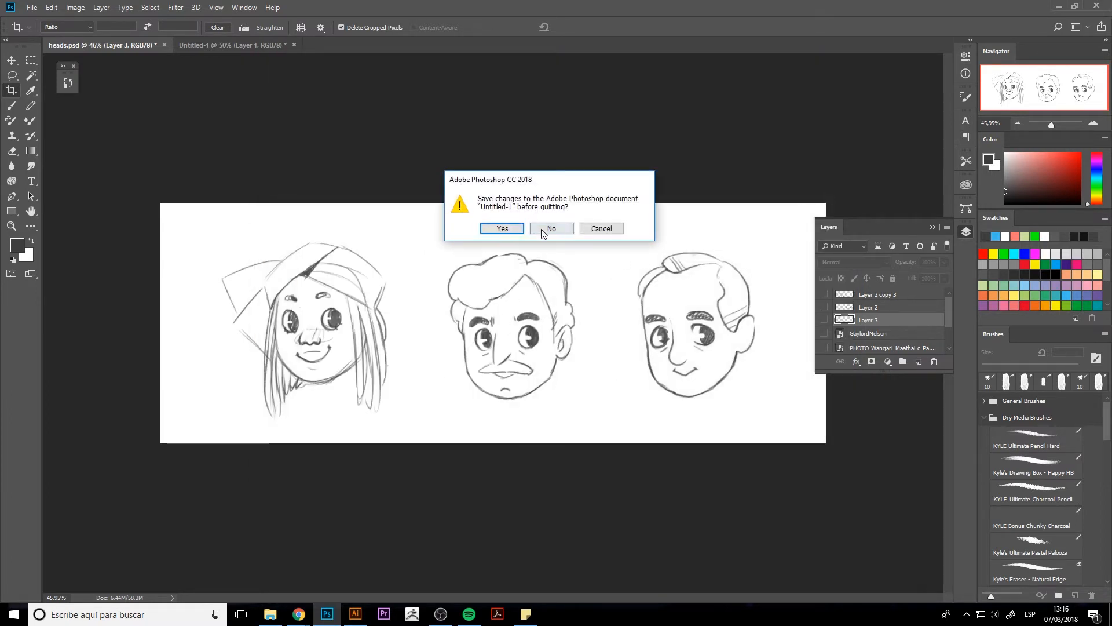
- Quit Photoshop without saving the changes to Untitled-1 and heads.psd
left_click(550, 228)
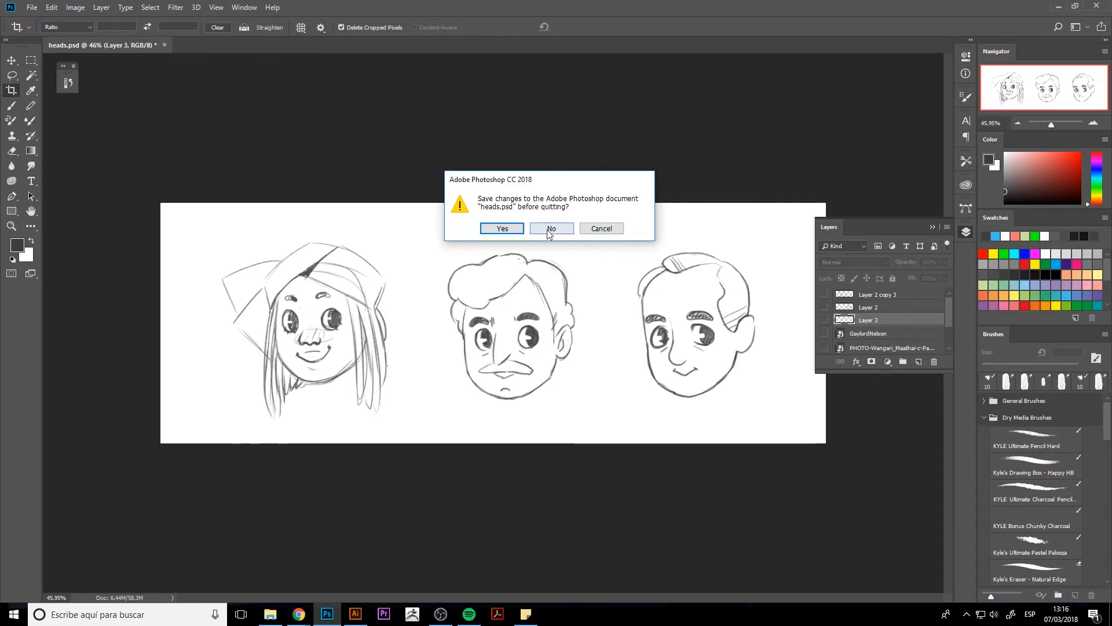
left_click(547, 231)
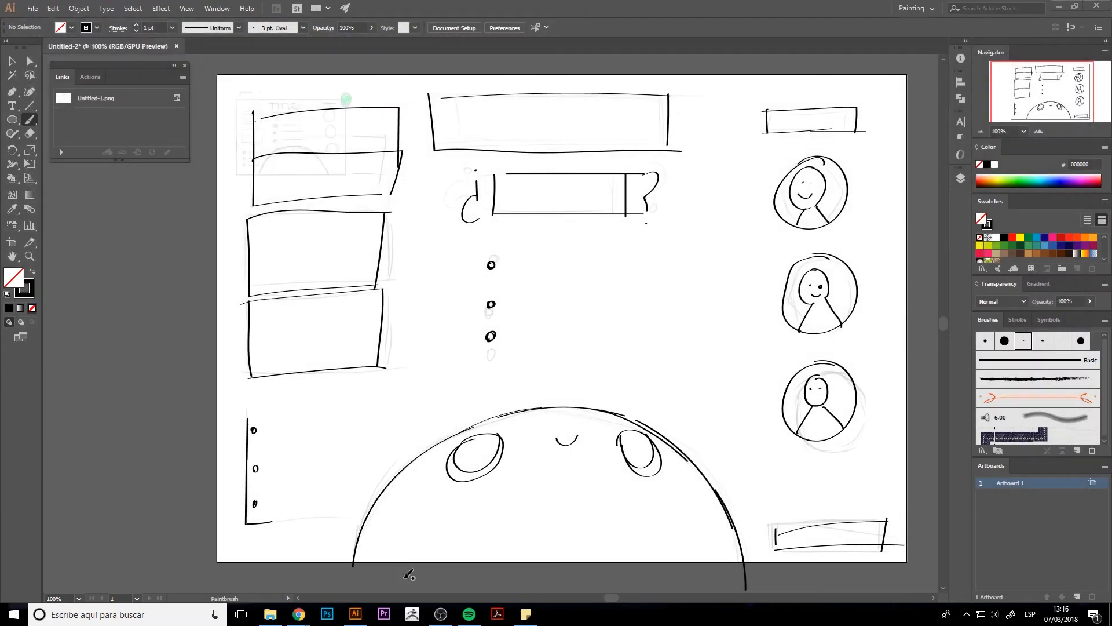
- Place the heads.png image from the INFOGRAFÍA folder into the layout document
left_click(962, 180)
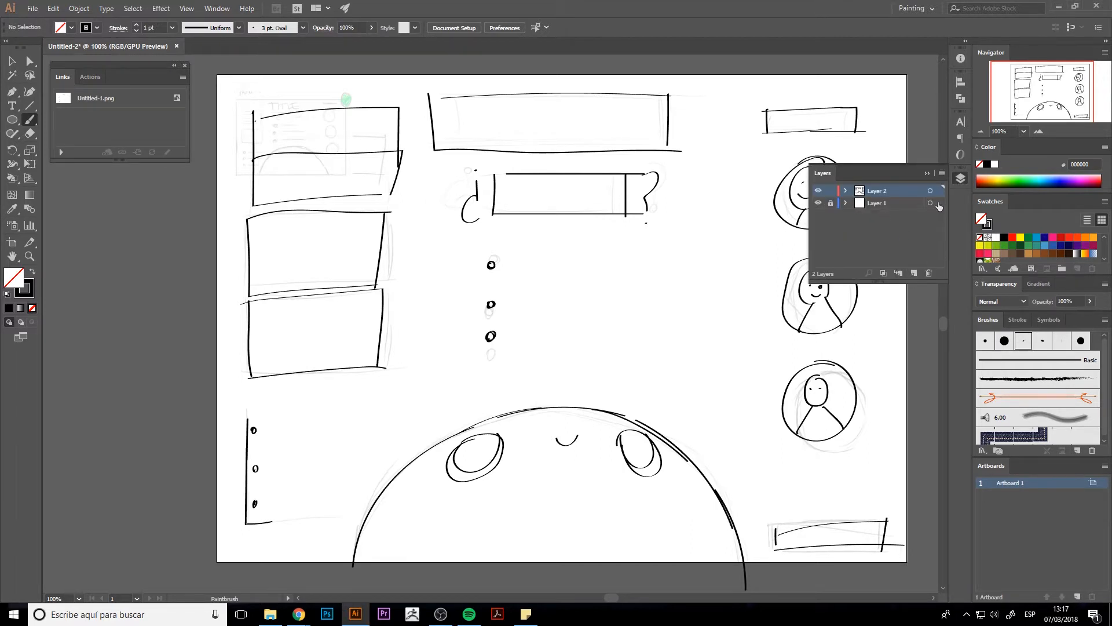
left_click(962, 180)
left_click(29, 8)
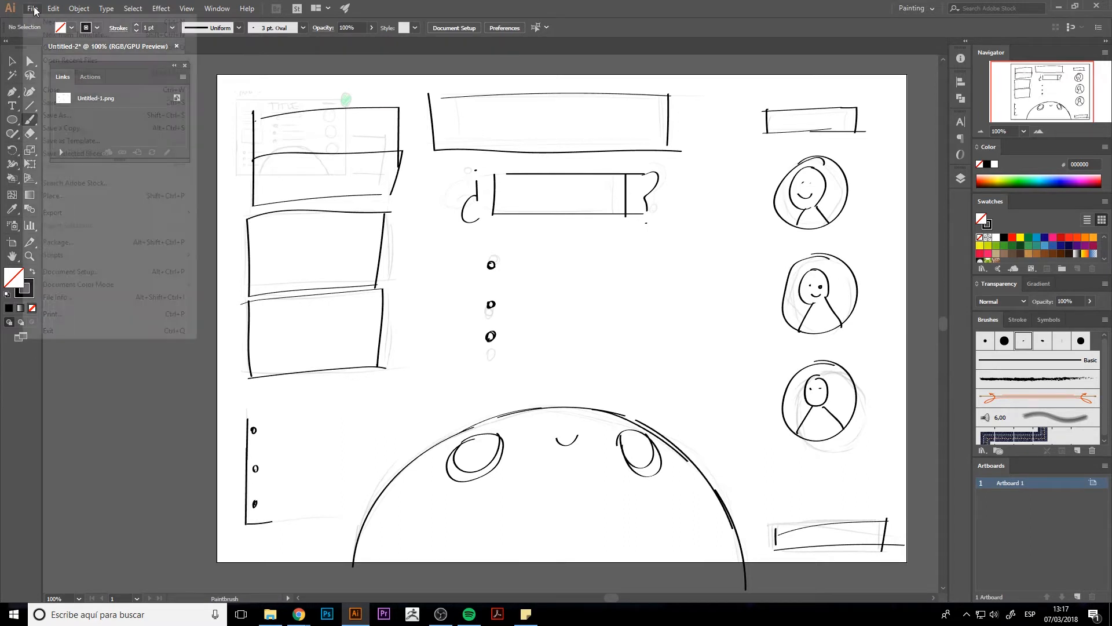
left_click(79, 197)
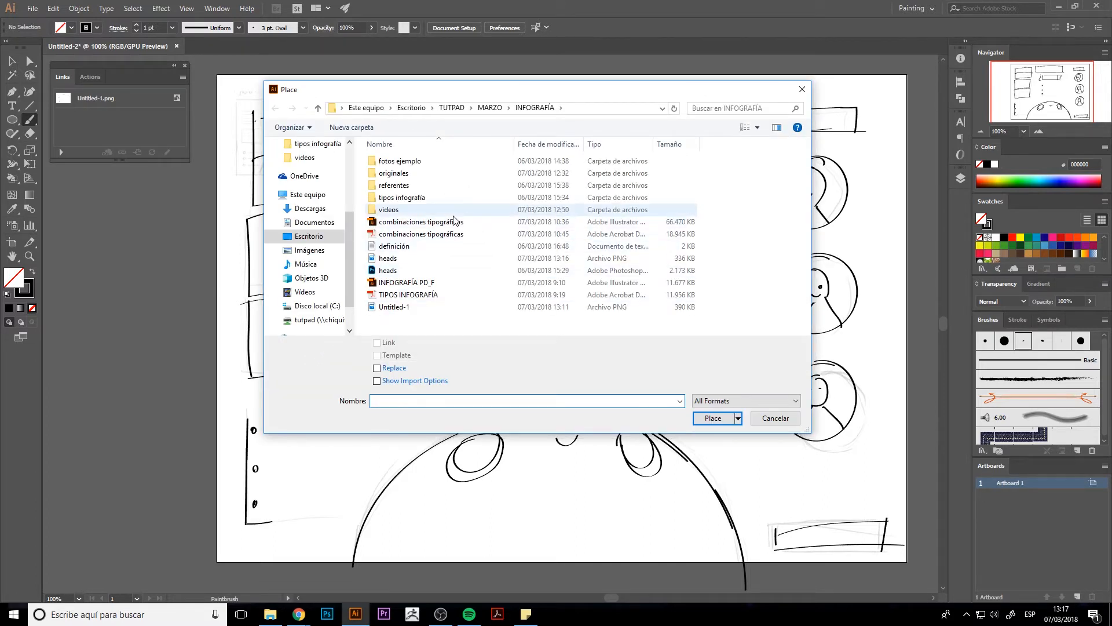
double_click(412, 264)
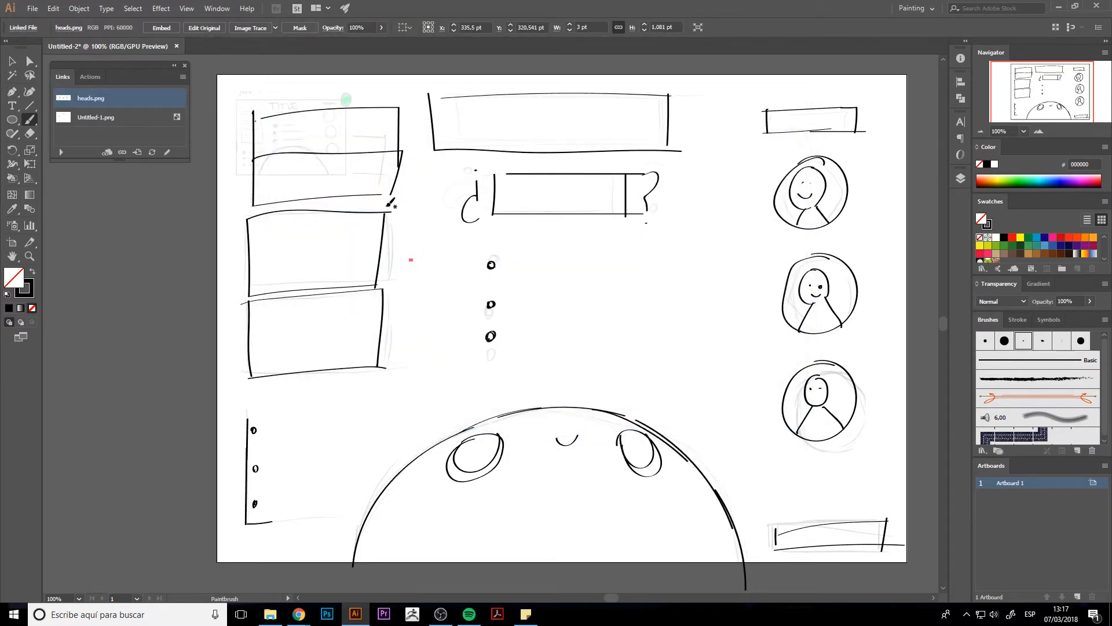
- Enlarge the placed heads image to about 694 × 250 pt, move it to the middle of the artboard and embed it
key("v")
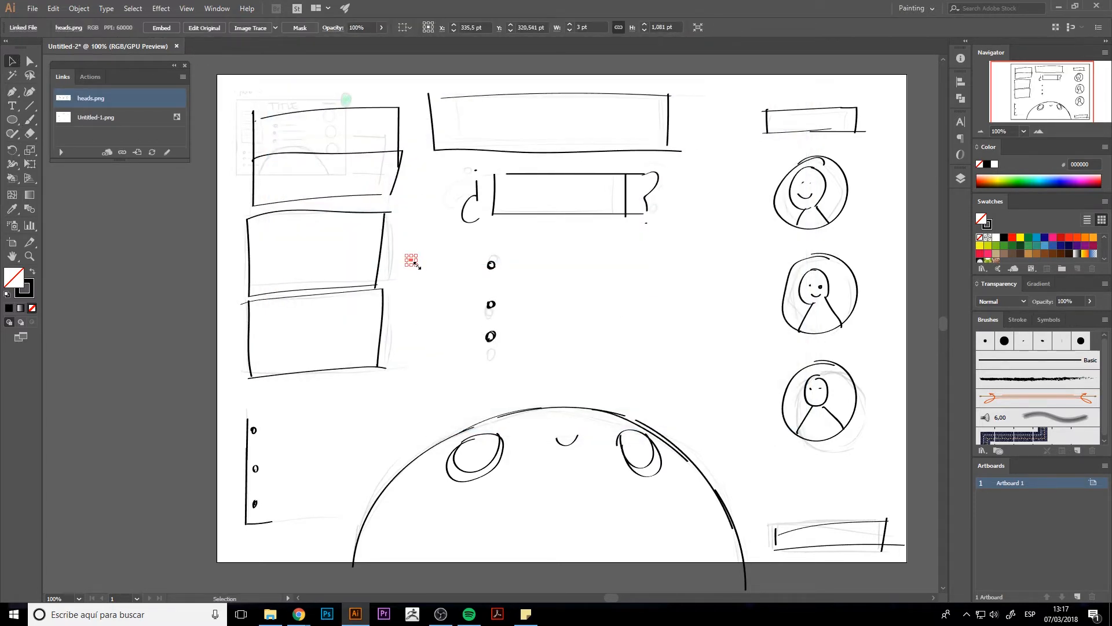
left_click_drag(415, 264, 687, 535)
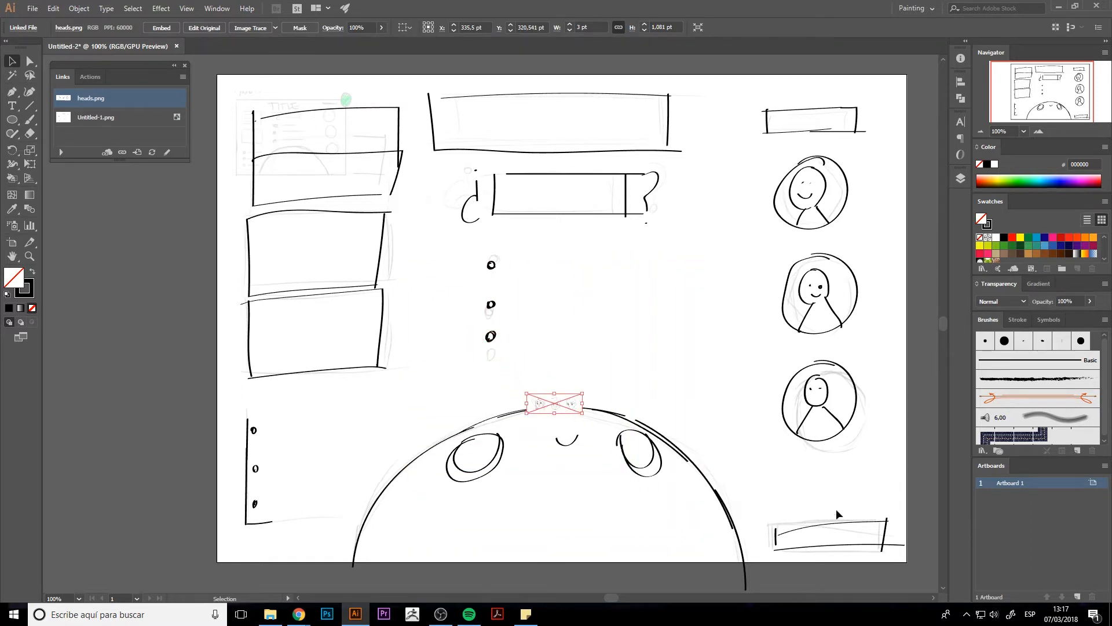
left_click_drag(582, 394, 929, 269)
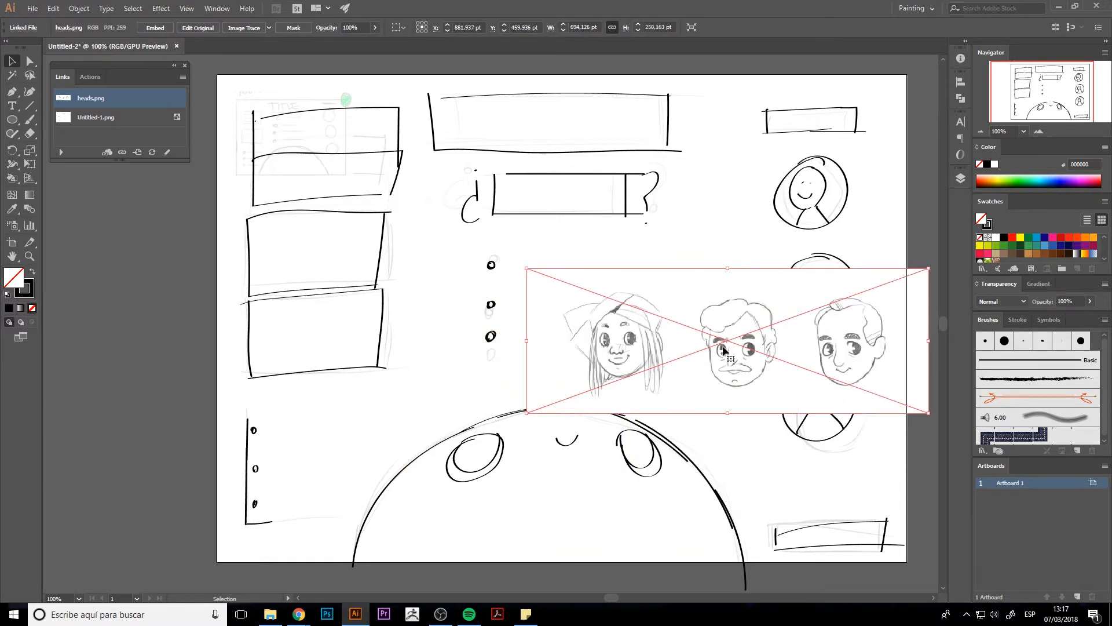
left_click_drag(723, 350, 546, 313)
left_click(155, 27)
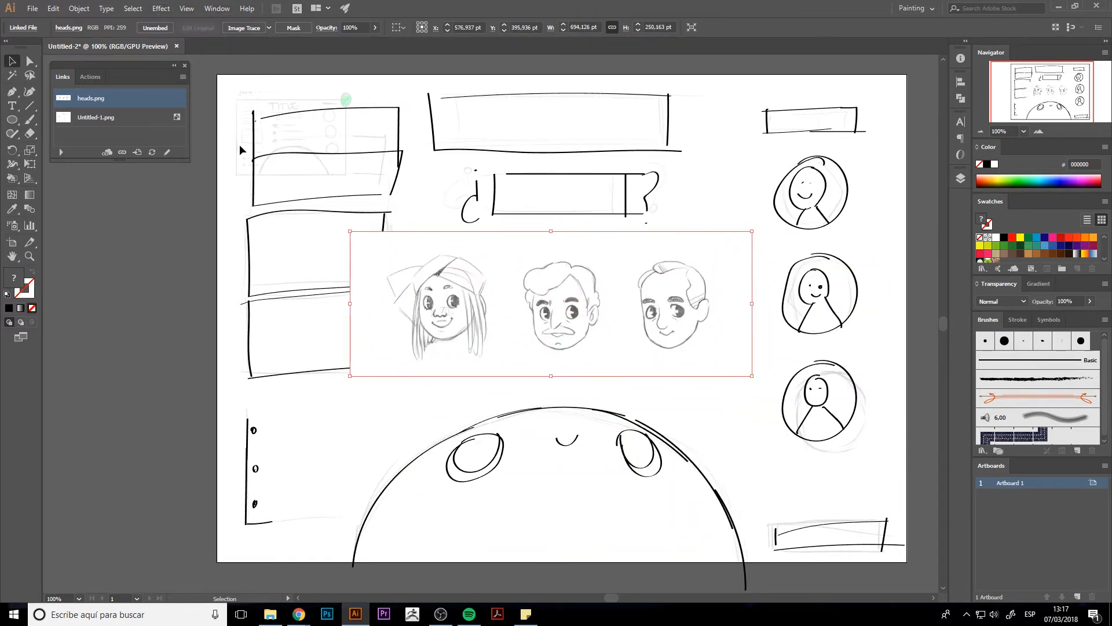
- Try the Multiply blending mode on the heads image over the sketch lines
left_click_drag(696, 333, 717, 339)
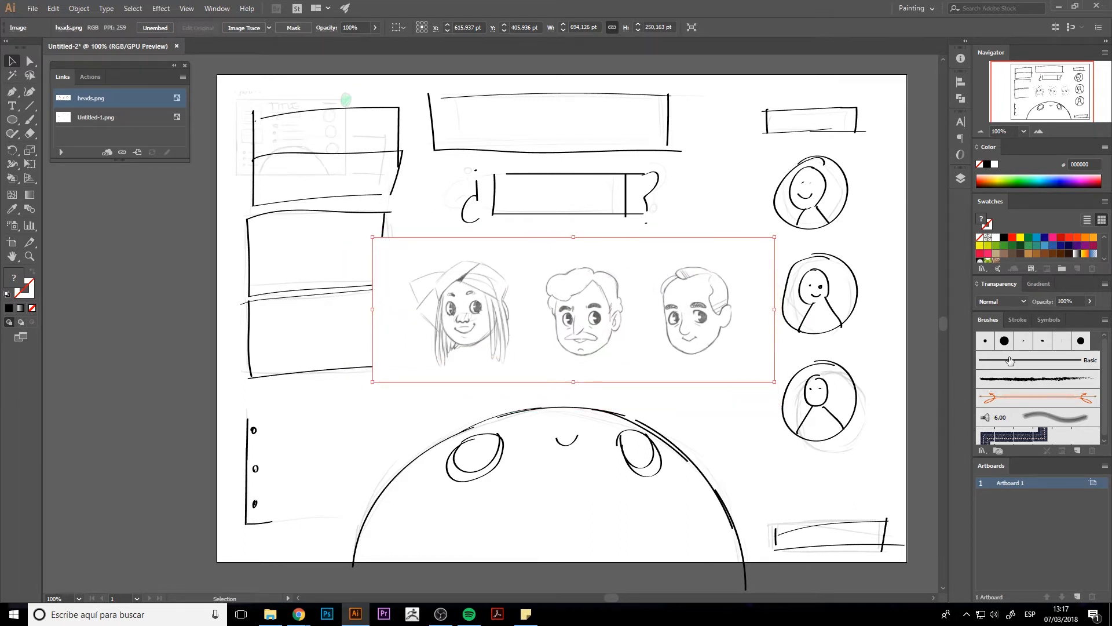
left_click(1007, 301)
left_click(994, 342)
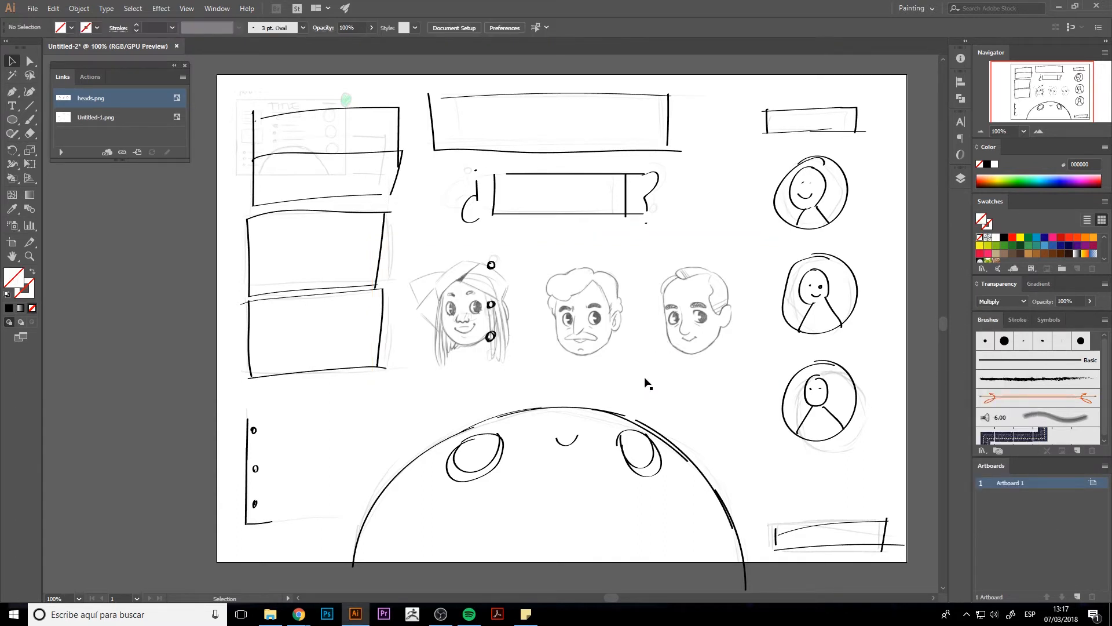
left_click_drag(646, 380, 835, 325)
mouse_move(725, 276)
left_mouse_down()
mouse_move(621, 284)
mouse_move(782, 242)
mouse_move(755, 234)
mouse_move(779, 241)
mouse_move(762, 235)
mouse_move(683, 267)
mouse_move(578, 336)
left_mouse_up()
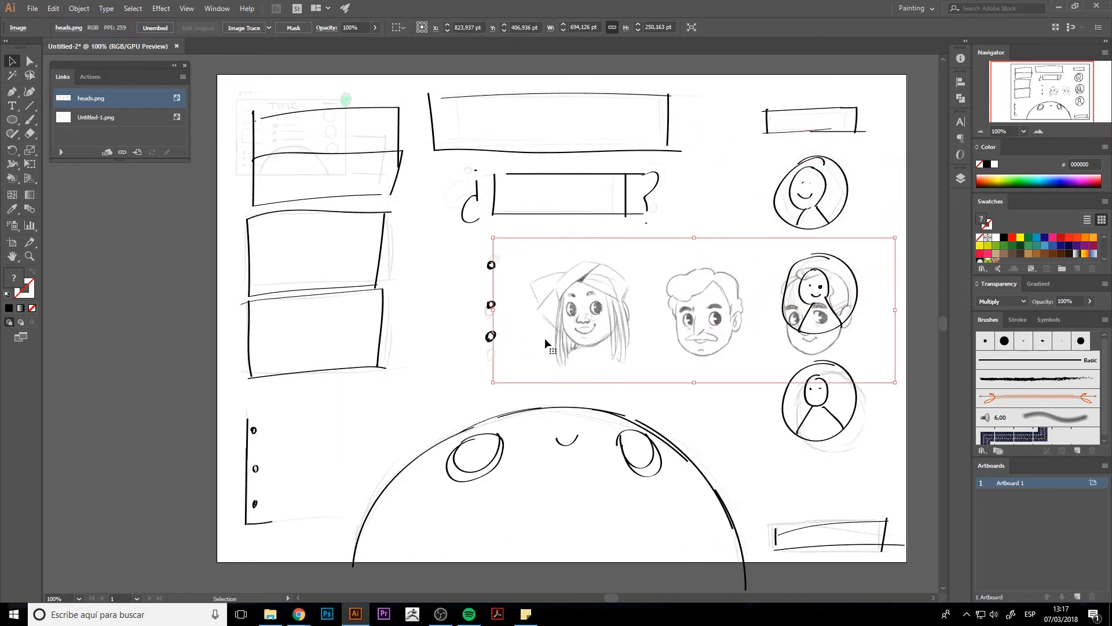
- Return the heads image to Normal blending and move it off the artboard, beside the artboard's upper right edge
left_click(1001, 301)
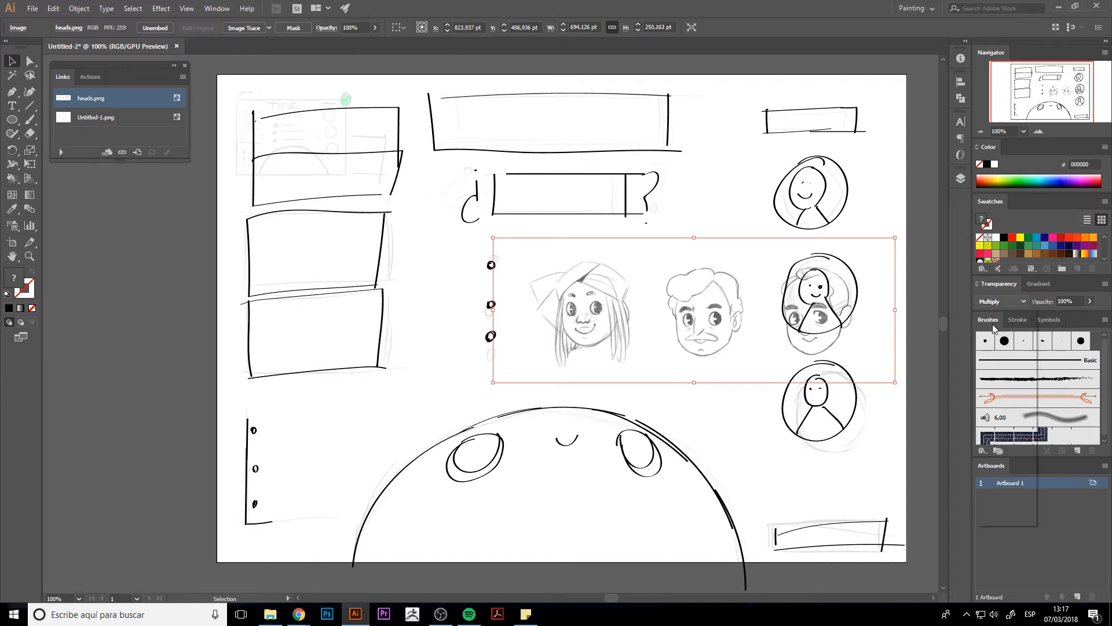
left_click(997, 313)
left_click_drag(747, 340, 338, 410)
left_click_drag(336, 378, 764, 219)
left_click(523, 400)
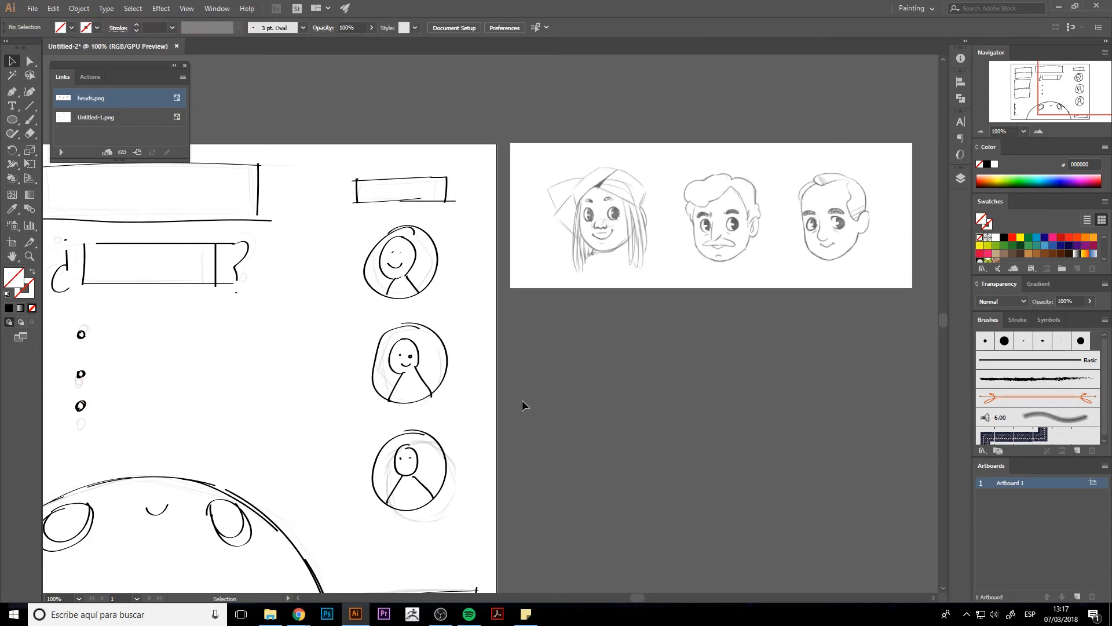
- Draw a large comet, a four-pointed star and two small circles with the Paintbrush between the bullet dots and the three portrait circles
left_click_drag(523, 399, 547, 332)
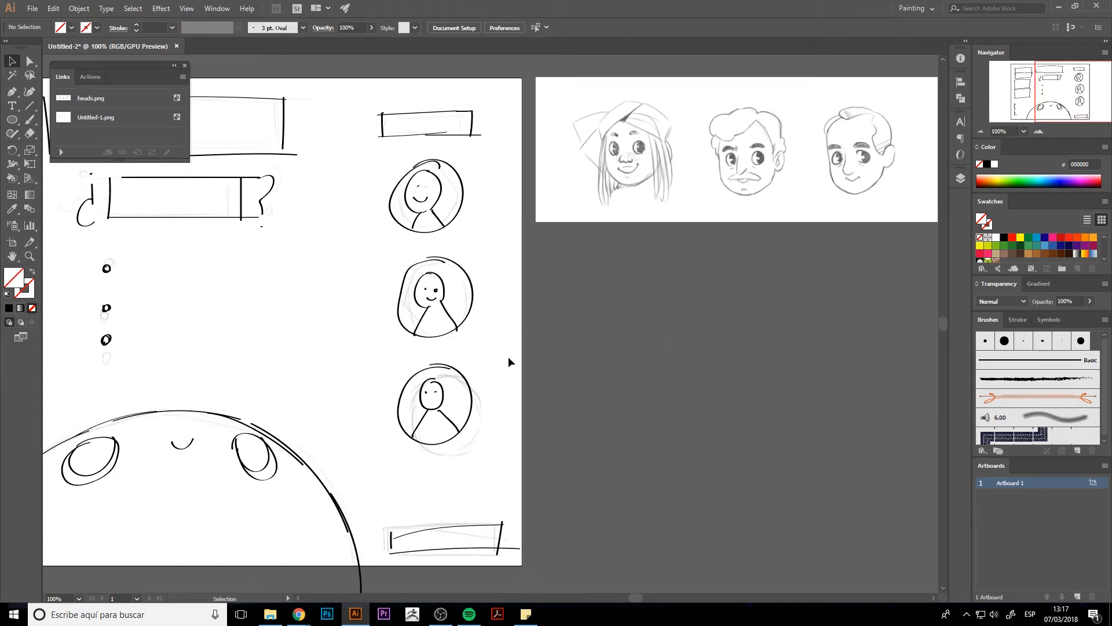
left_click_drag(602, 333, 685, 351)
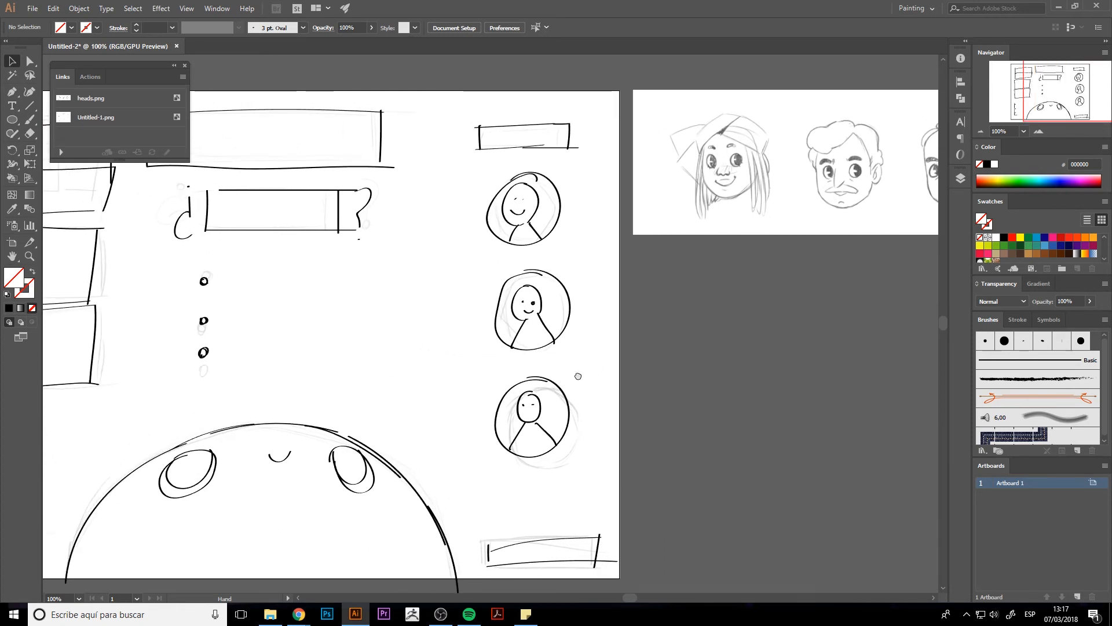
left_click_drag(569, 363, 650, 367)
left_click_drag(523, 373, 392, 393)
key("b")
mouse_move(364, 300)
left_mouse_down()
mouse_move(284, 375)
mouse_move(398, 295)
mouse_move(332, 301)
left_mouse_up()
mouse_move(408, 375)
left_mouse_down()
mouse_move(403, 410)
mouse_move(408, 376)
left_mouse_up()
left_click_drag(540, 360, 691, 254)
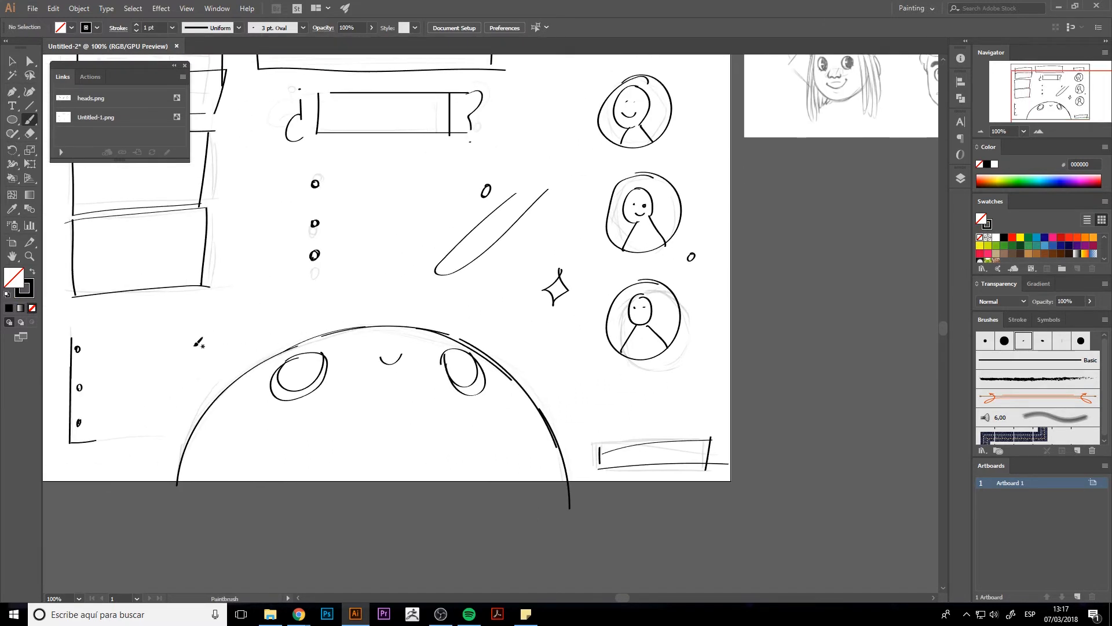
- Draw a smaller comet, a small circle and a four-pointed star on the artboard's lower left, around the bulleted list
left_click_drag(221, 329, 234, 319)
left_click_drag(138, 423, 135, 426)
mouse_move(113, 316)
left_mouse_down()
mouse_move(100, 333)
mouse_move(129, 328)
mouse_move(113, 307)
left_mouse_up()
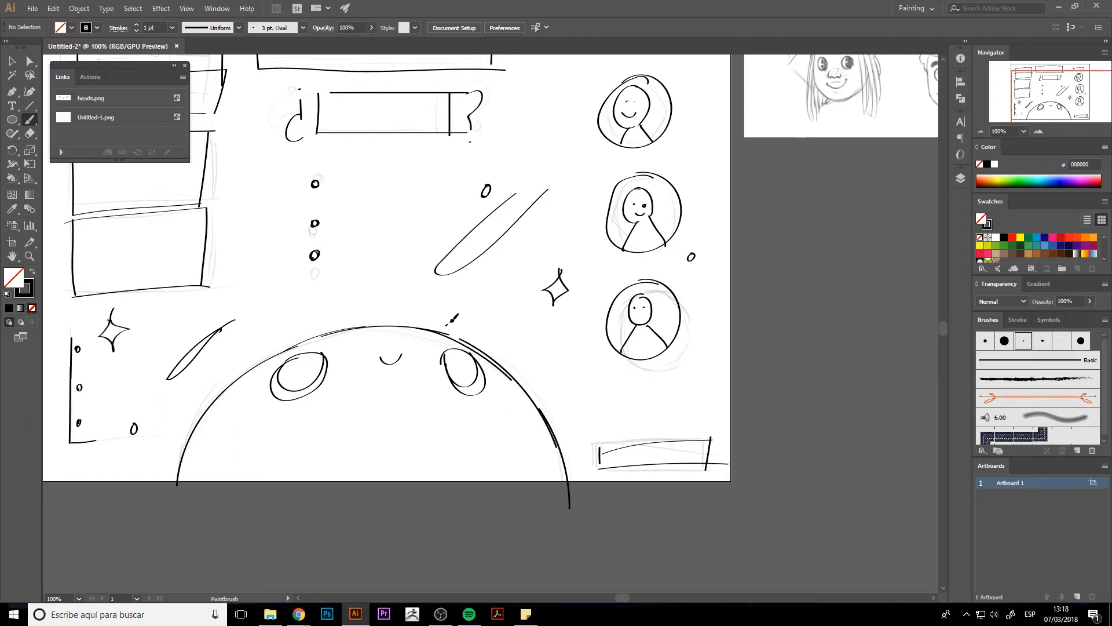
- Draw a small planet with round eyes peeking out from behind the big planet's upper right edge
mouse_move(448, 325)
left_mouse_down()
mouse_move(548, 329)
mouse_move(551, 368)
mouse_move(536, 397)
mouse_move(442, 340)
left_mouse_up()
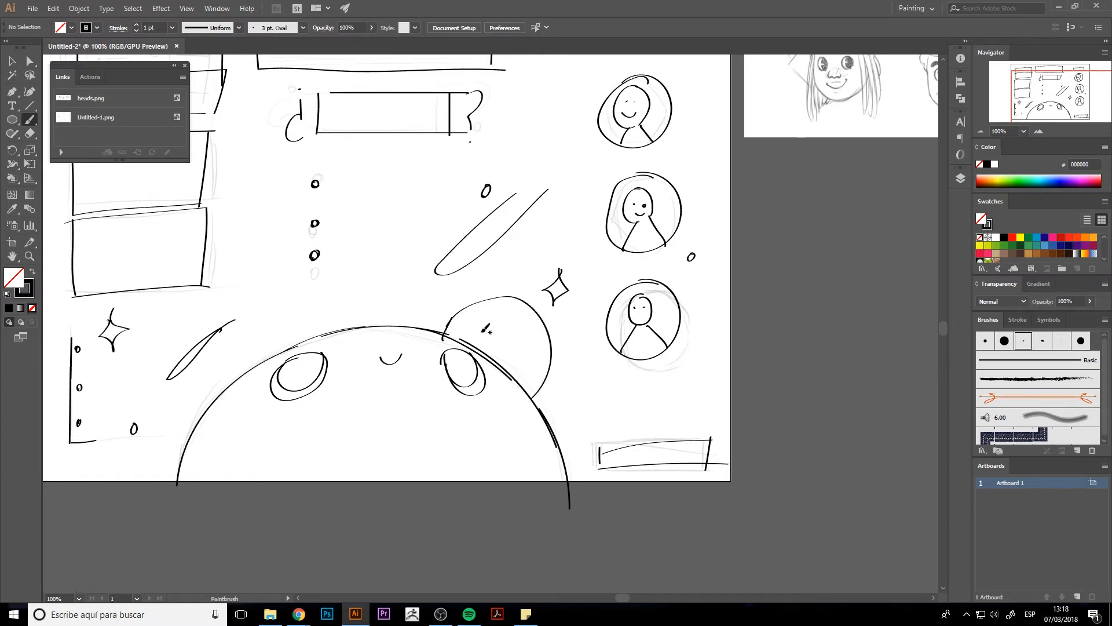
mouse_move(491, 313)
left_mouse_down()
mouse_move(478, 323)
mouse_move(494, 311)
left_mouse_up()
mouse_move(527, 319)
left_mouse_down()
mouse_move(525, 341)
mouse_move(533, 322)
mouse_move(510, 322)
left_mouse_up()
key("ctrl")
mouse_move(483, 314)
left_mouse_down()
mouse_move(537, 324)
mouse_move(521, 343)
left_mouse_up()
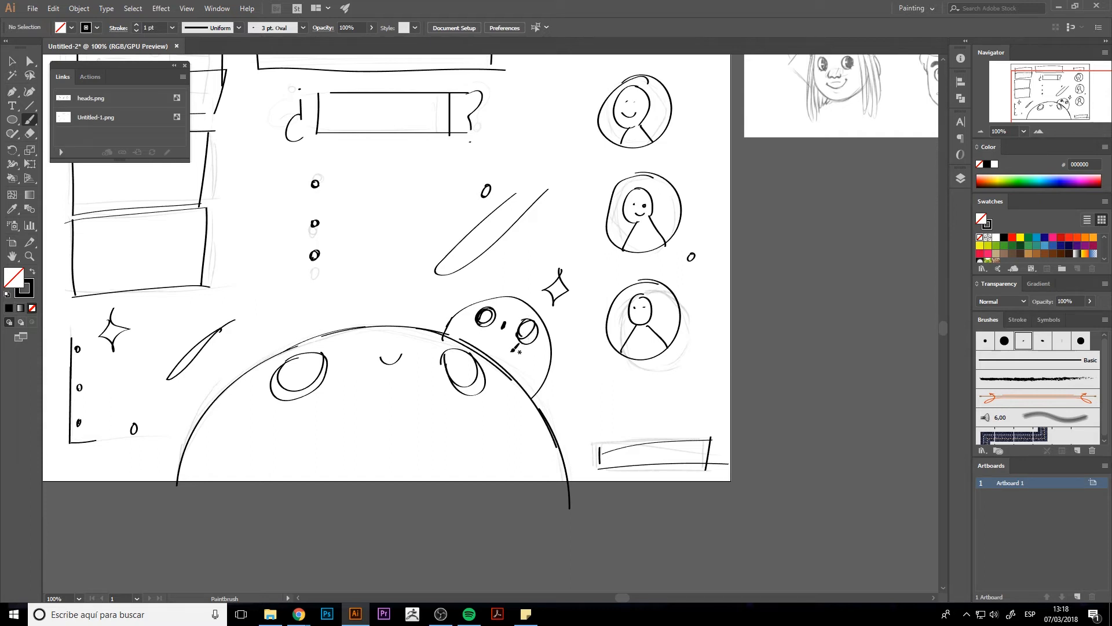
- Erase the small planet's face and the big planet's eyes and mouth, keeping both planet outlines
key("w")
key("e")
key("shift+e")
mouse_move(491, 333)
left_mouse_down()
mouse_move(488, 316)
mouse_move(479, 321)
mouse_move(530, 333)
mouse_move(520, 339)
mouse_move(531, 347)
left_mouse_up()
mouse_move(313, 360)
left_mouse_down()
mouse_move(276, 380)
mouse_move(322, 355)
mouse_move(289, 392)
mouse_move(333, 375)
mouse_move(276, 404)
left_mouse_up()
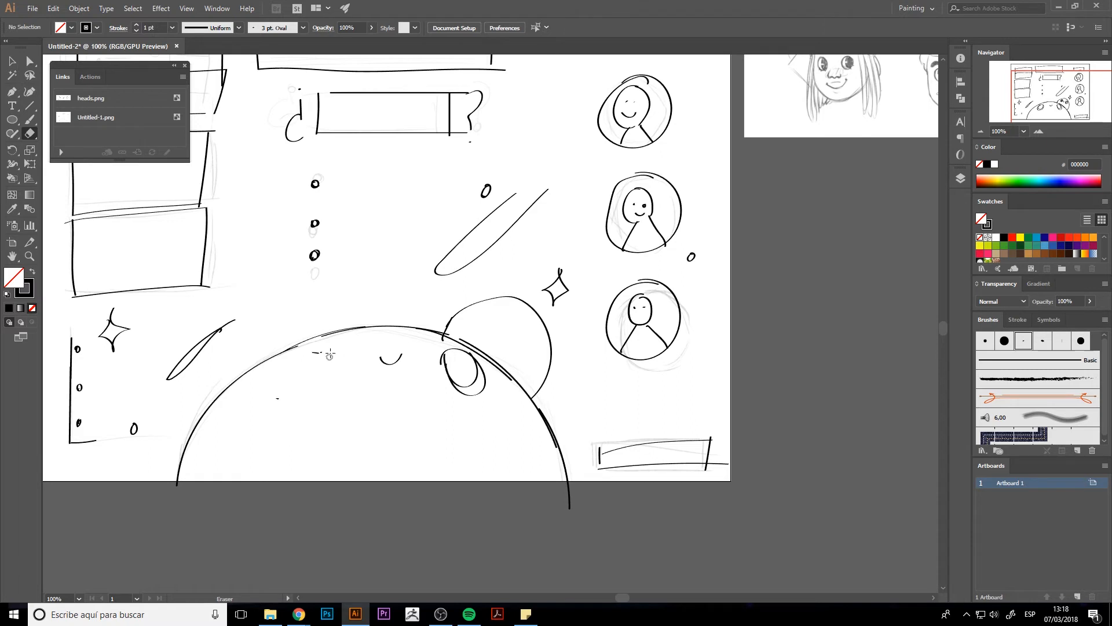
mouse_move(364, 360)
left_mouse_down()
mouse_move(445, 360)
mouse_move(454, 378)
mouse_move(443, 359)
mouse_move(487, 392)
mouse_move(484, 369)
mouse_move(447, 348)
mouse_move(444, 358)
mouse_move(471, 353)
mouse_move(453, 372)
left_mouse_up()
- Draw a sleeping face on the big planet with curved closed eyes, an m-shaped mouth, a small circle under one eye and a dotted bandage
key("b")
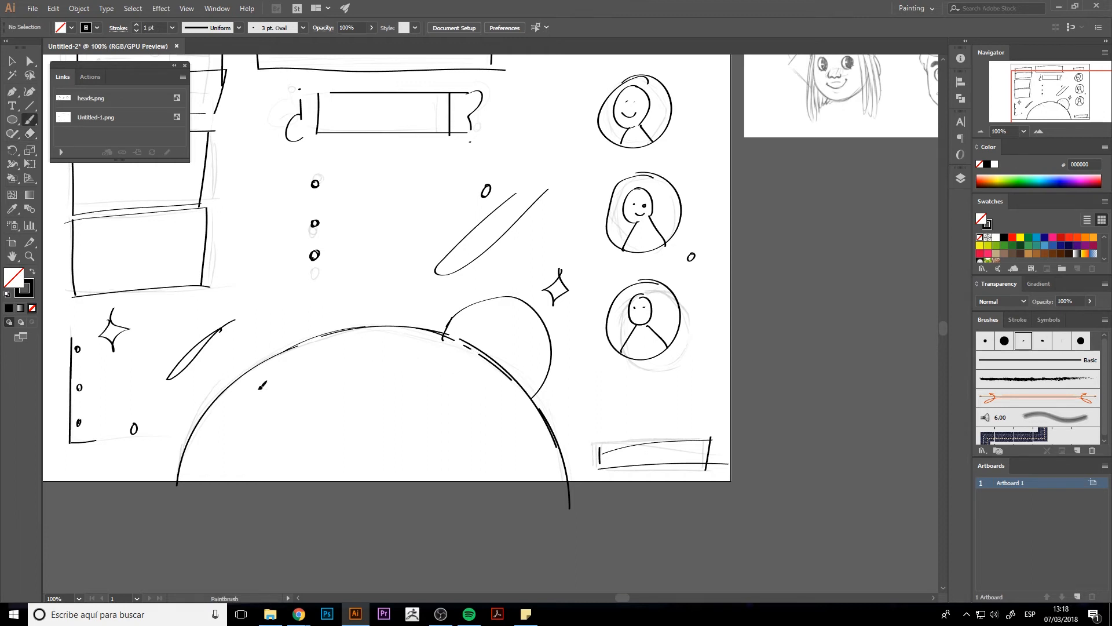
mouse_move(258, 389)
left_mouse_down()
mouse_move(307, 397)
mouse_move(338, 363)
left_mouse_up()
mouse_move(446, 351)
left_mouse_down()
mouse_move(444, 393)
mouse_move(499, 401)
left_mouse_up()
key("ctrl+z")
key("ctrl+z")
mouse_move(435, 354)
left_mouse_down()
mouse_move(432, 374)
mouse_move(485, 404)
mouse_move(498, 397)
left_mouse_up()
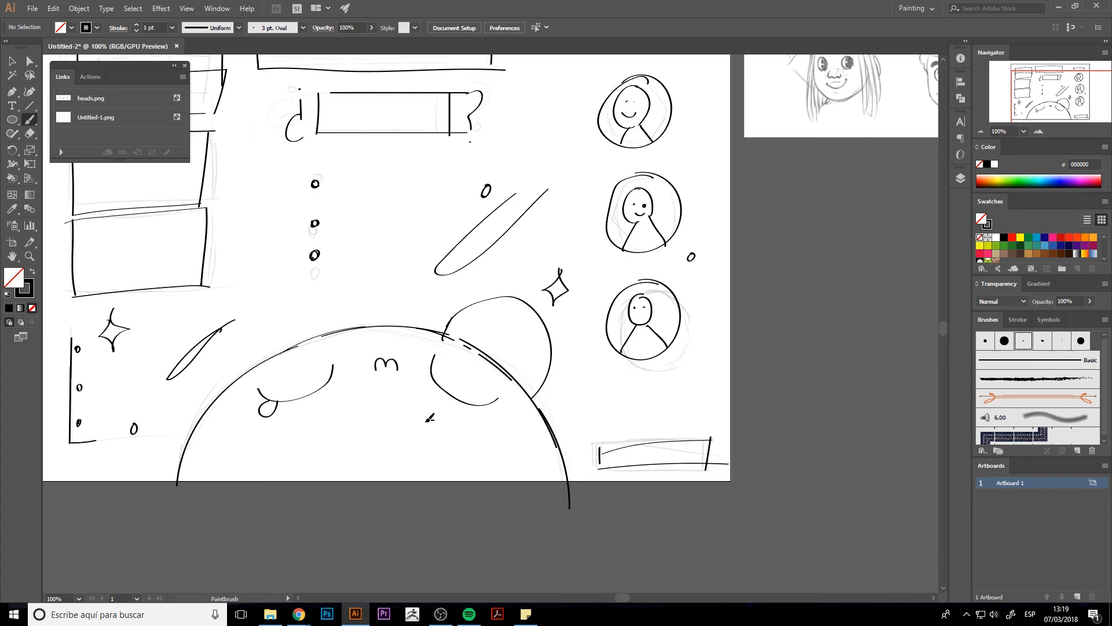
mouse_move(433, 420)
left_mouse_down()
mouse_move(393, 446)
mouse_move(467, 425)
mouse_move(453, 412)
mouse_move(416, 426)
mouse_move(396, 440)
mouse_move(425, 432)
left_mouse_up()
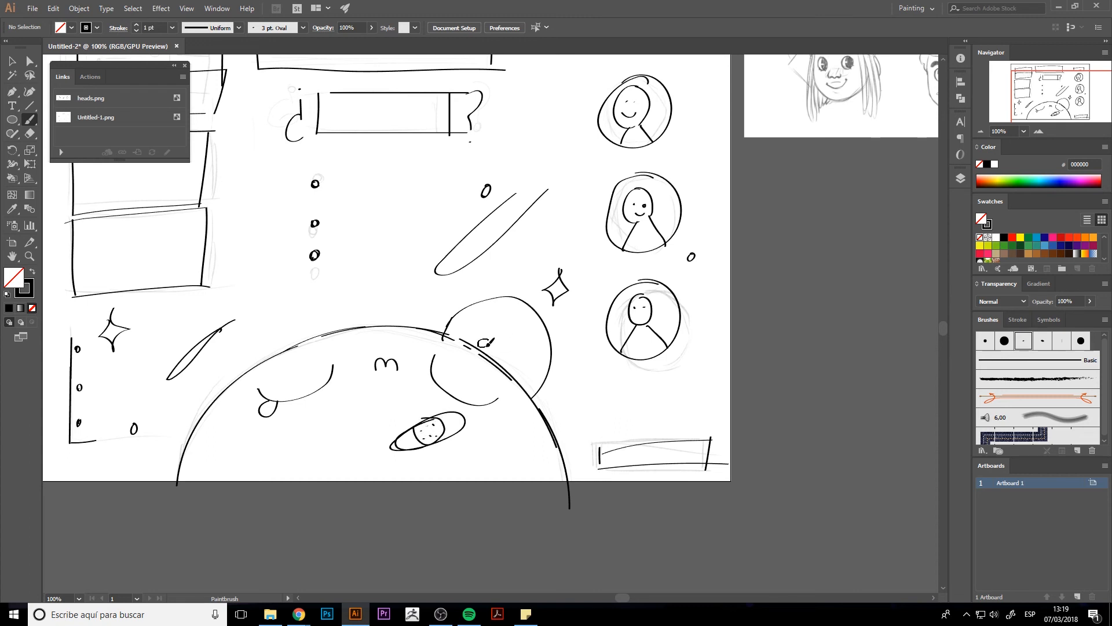
- Draw curved closed eyes and a small mouth on the small planet, plus a speech bubble with a heart beside it
left_click_drag(485, 344, 490, 341)
key("ctrl+z")
mouse_move(513, 337)
left_mouse_down()
mouse_move(523, 350)
mouse_move(536, 338)
left_mouse_up()
mouse_move(434, 307)
left_mouse_down()
mouse_move(433, 297)
mouse_move(419, 302)
mouse_move(436, 313)
left_mouse_up()
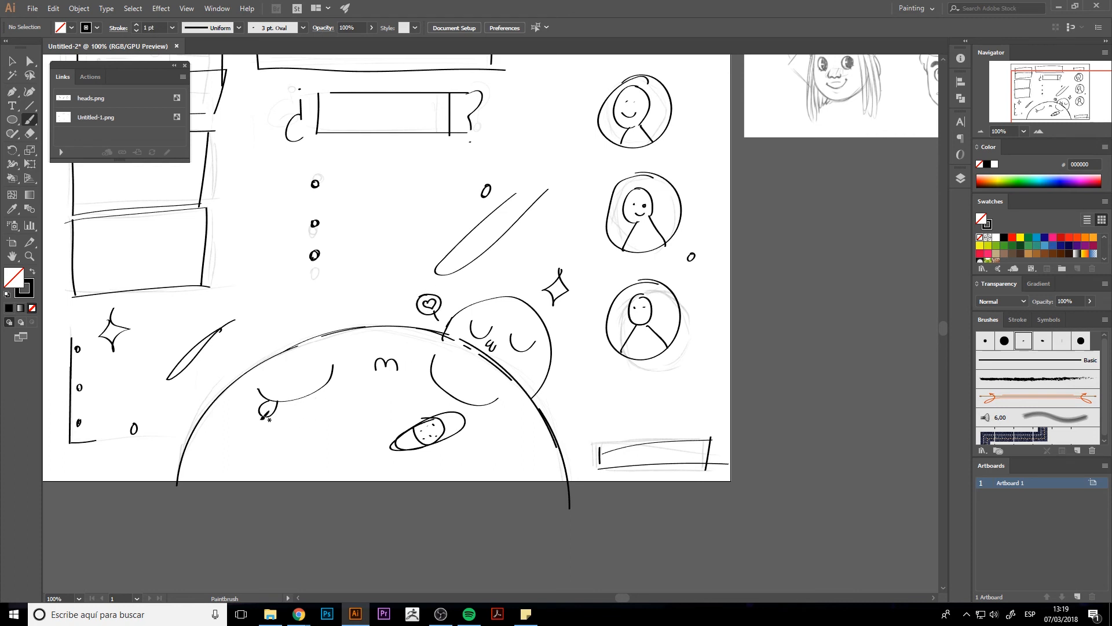
- Add short blush strokes to both of the big planet's cheeks and small round craters to the small planet
left_click_drag(235, 404, 226, 418)
left_click_drag(508, 409, 514, 419)
left_click_drag(503, 307, 524, 320)
scroll(510, 310, "up", 3)
scroll(509, 310, "left", 3)
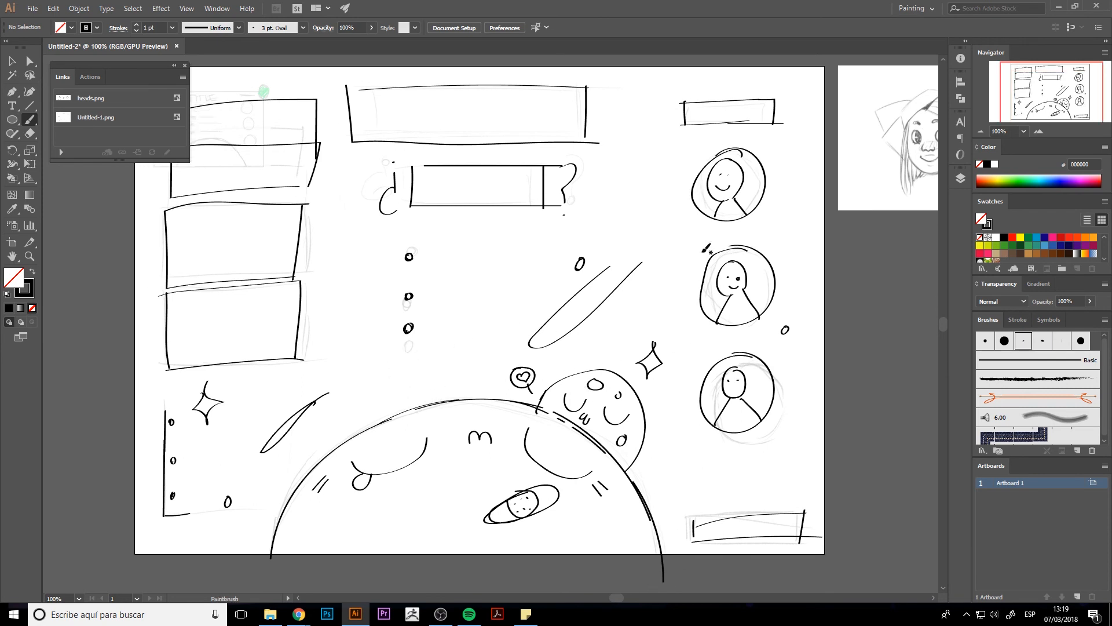
key("ctrl+minus")
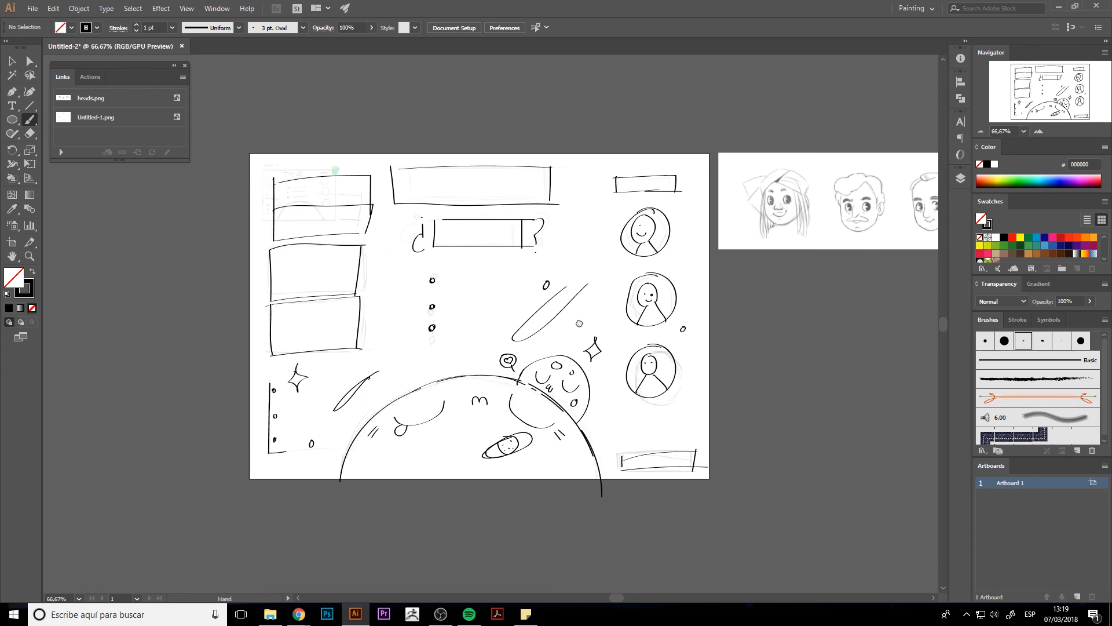
key("ctrl+minus")
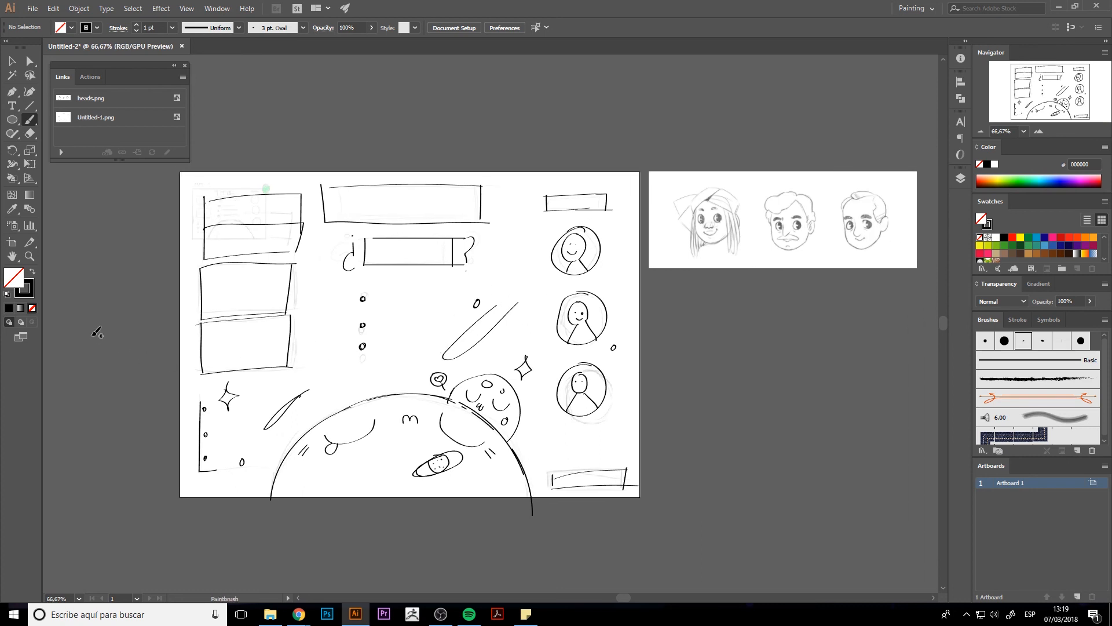